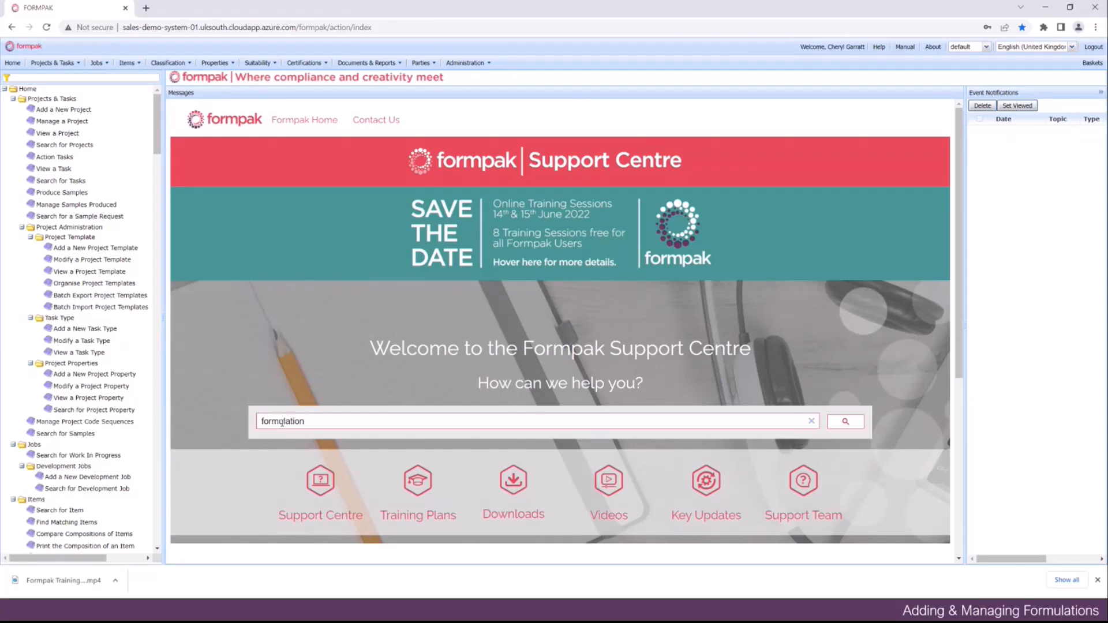
Search the Support Centre for "formulation", look through the listed articles and close the results
{"action": "key", "text": "Return"}
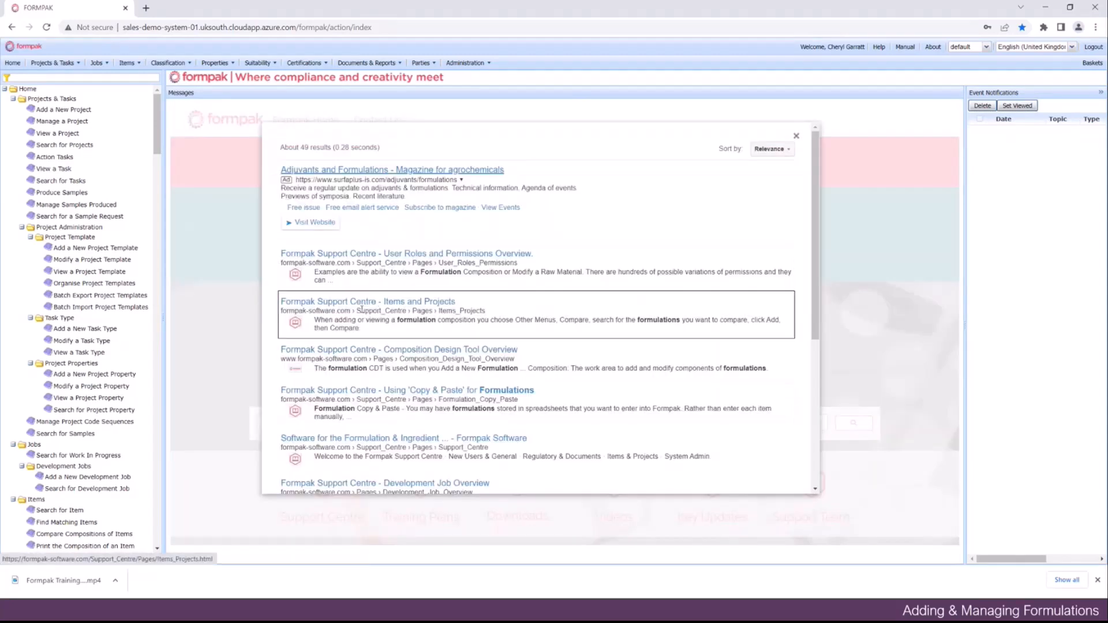
{"action": "scroll", "coordinate": [364, 306], "scroll_direction": "down", "scroll_amount": 2}
{"action": "scroll", "coordinate": [362, 309], "scroll_direction": "down", "scroll_amount": 3}
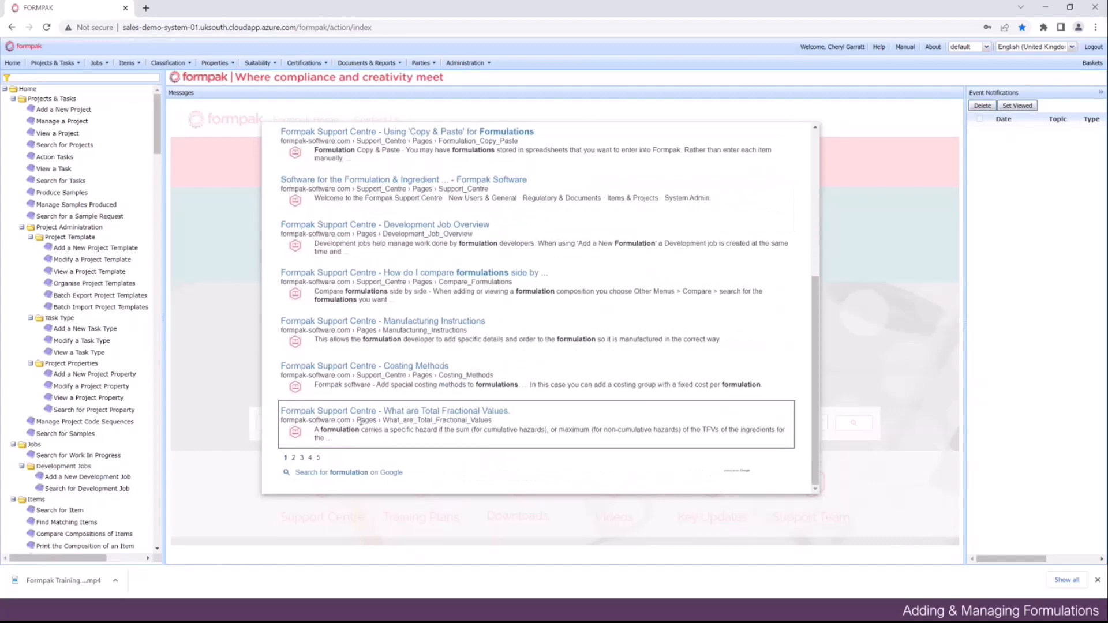
{"action": "scroll", "coordinate": [361, 422], "scroll_direction": "up", "scroll_amount": 5}
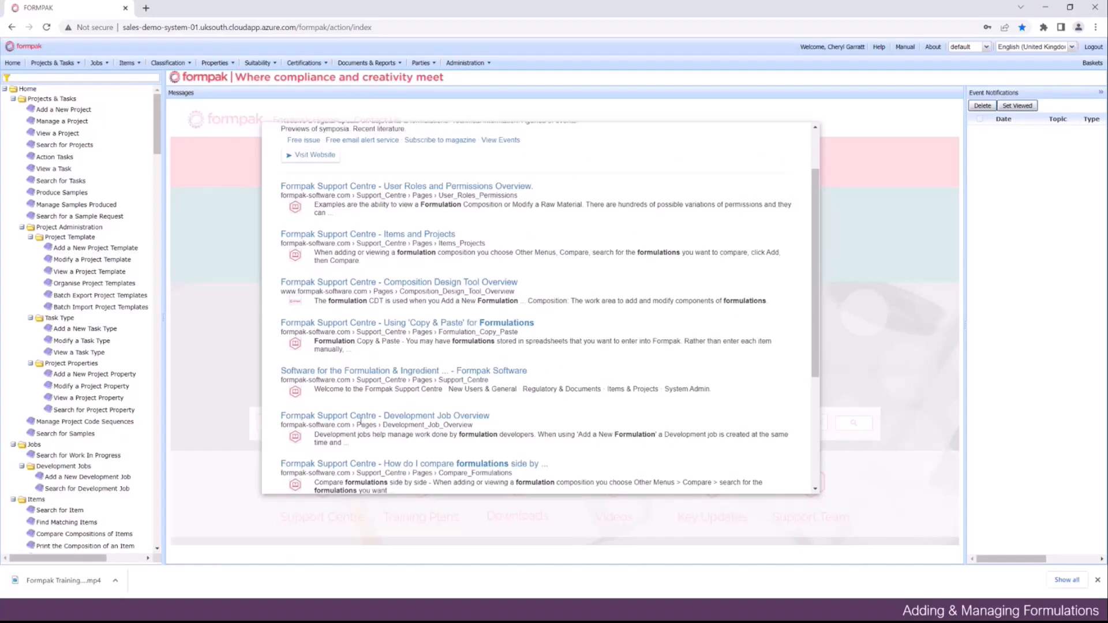
{"action": "left_click", "coordinate": [844, 285]}
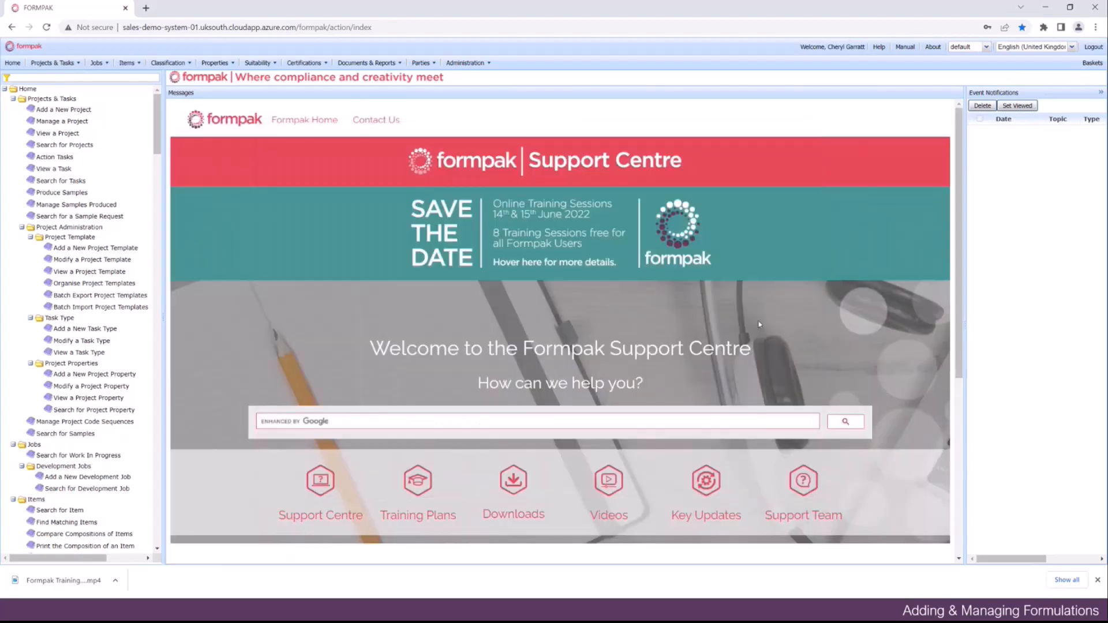
Open the Support Centre's Training Plans and look through the available plans
{"action": "scroll", "coordinate": [538, 380], "scroll_direction": "down", "scroll_amount": 2}
{"action": "scroll", "coordinate": [509, 390], "scroll_direction": "down", "scroll_amount": 1}
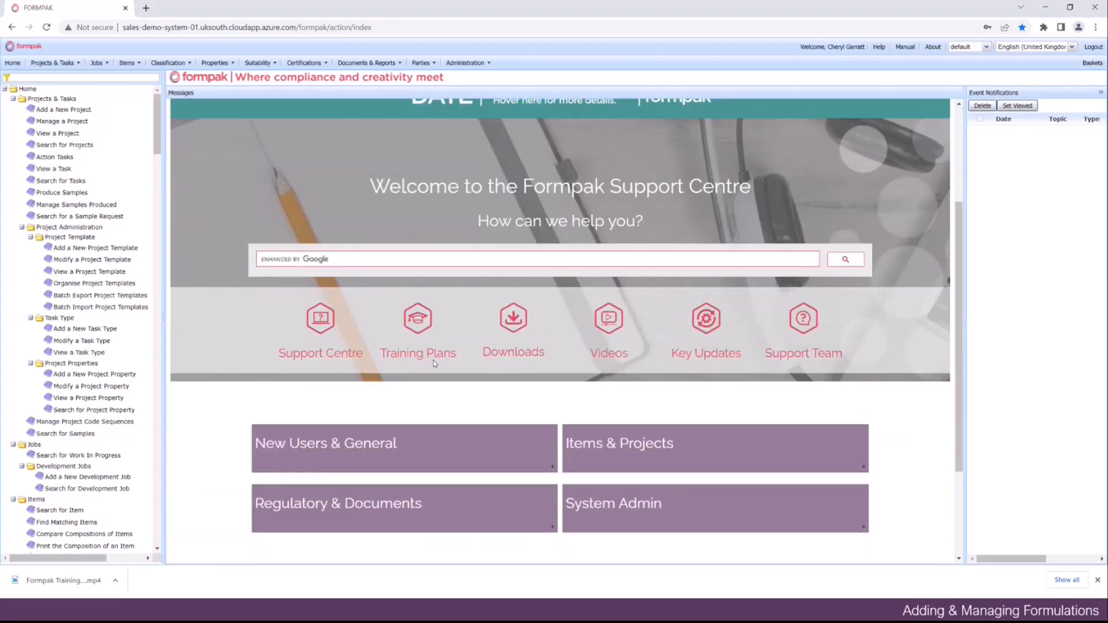
{"action": "left_click", "coordinate": [434, 361]}
{"action": "scroll", "coordinate": [367, 385], "scroll_direction": "down", "scroll_amount": 1}
{"action": "scroll", "coordinate": [367, 385], "scroll_direction": "down", "scroll_amount": 5}
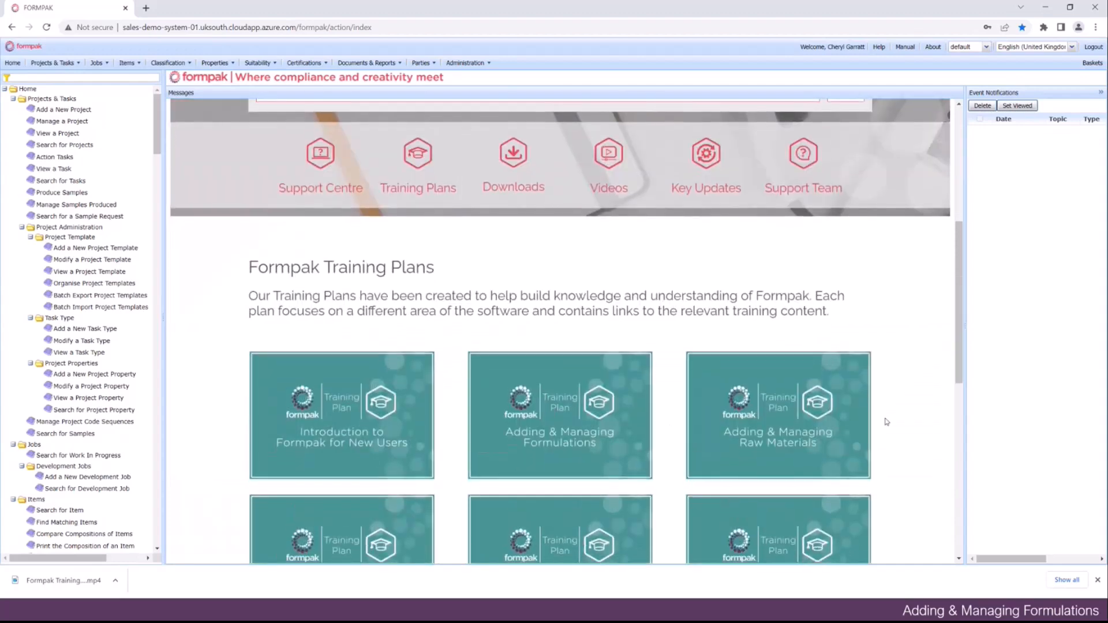
{"action": "scroll", "coordinate": [883, 421], "scroll_direction": "down", "scroll_amount": 3}
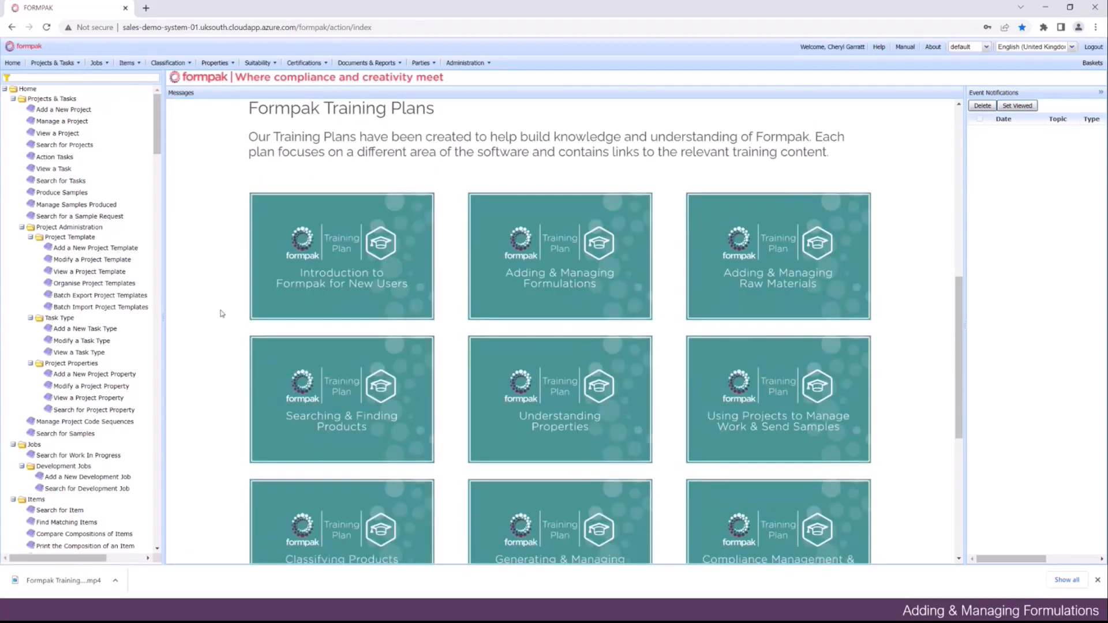
{"action": "scroll", "coordinate": [220, 310], "scroll_direction": "up", "scroll_amount": 5}
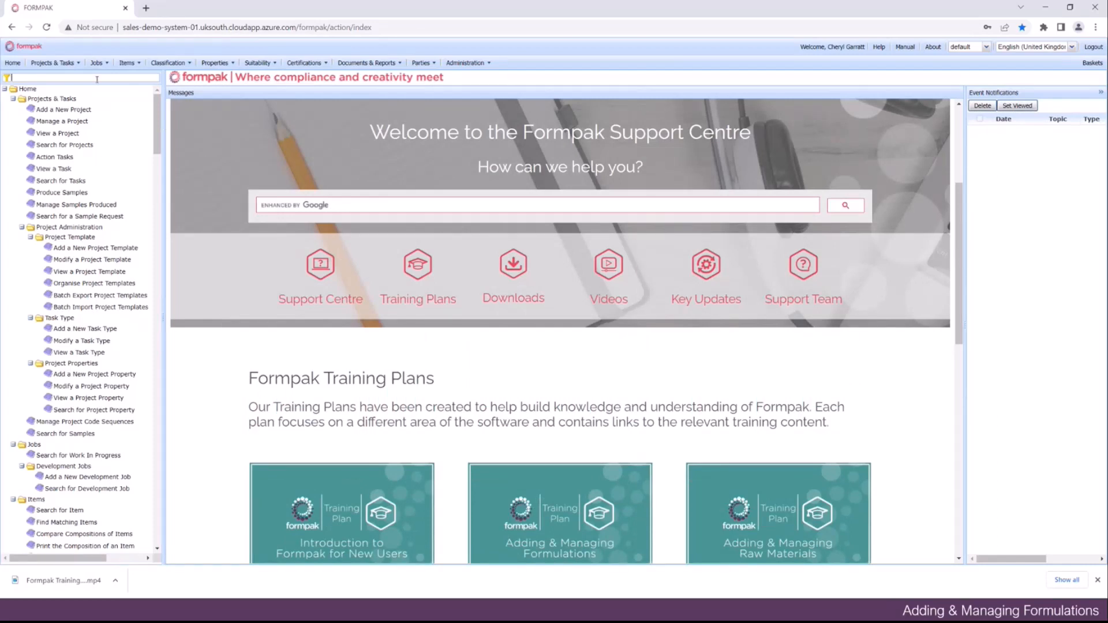
Filter the navigation tree by "add a new for", and clear the filter
{"action": "left_click", "coordinate": [43, 79]}
{"action": "type", "text": "ad"}
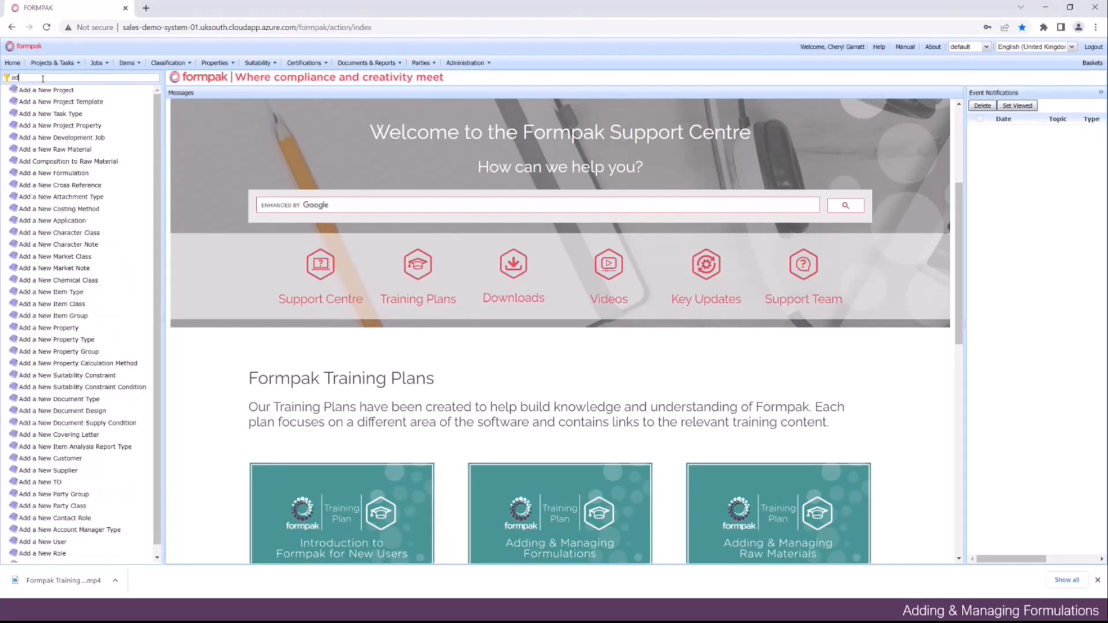
{"action": "type", "text": "d a new for"}
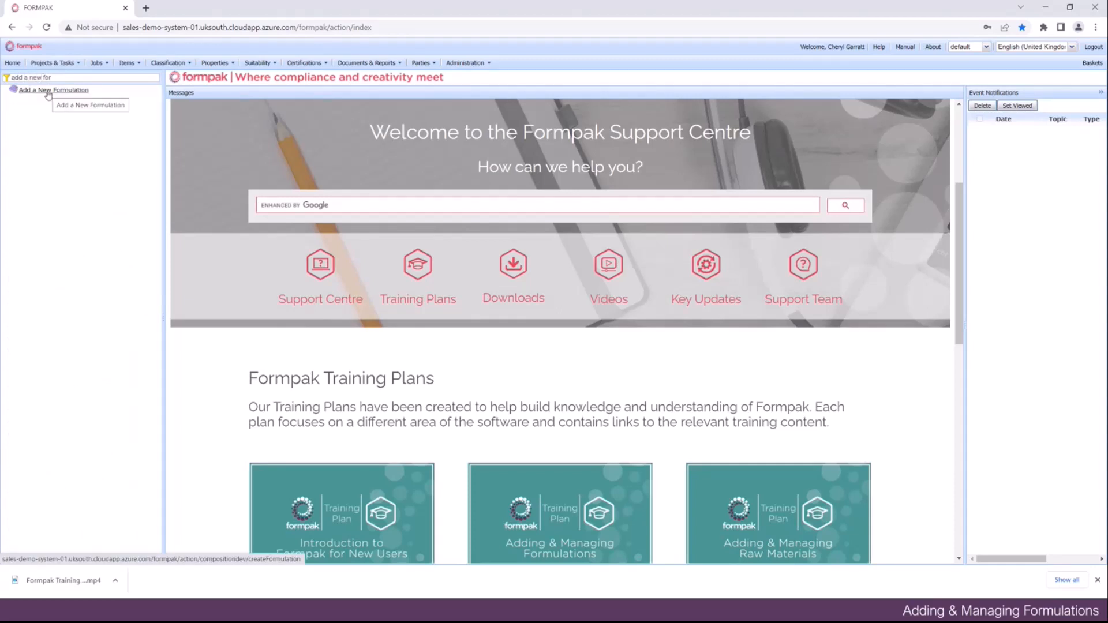
{"action": "left_click_drag", "start_coordinate": [12, 77], "coordinate": [64, 87]}
{"action": "key", "text": "BackSpace"}
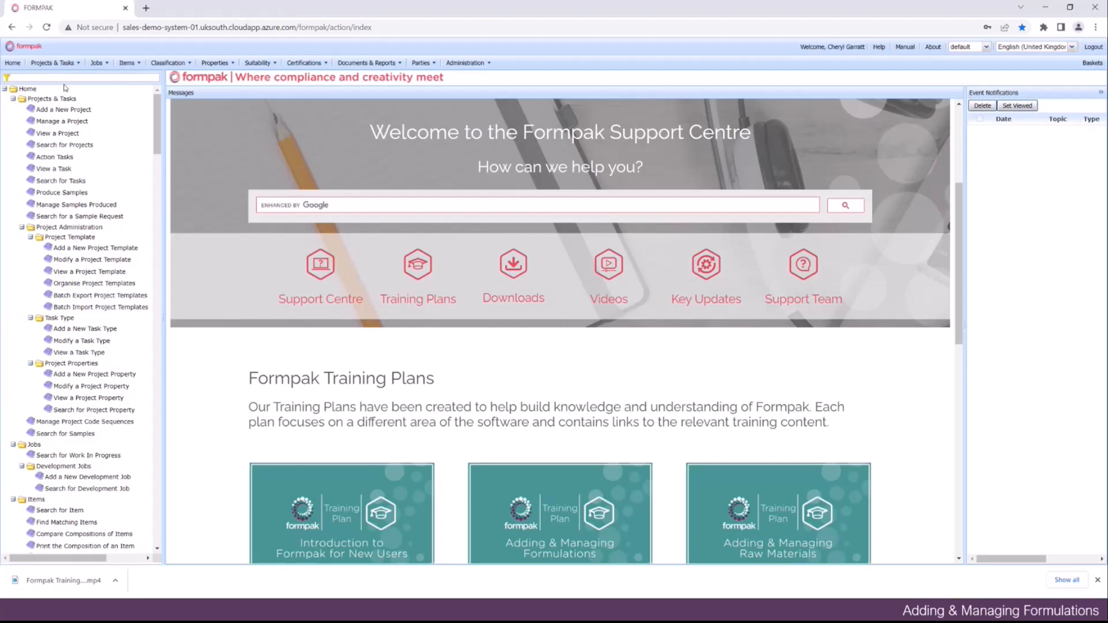
Filter the navigation tree by the initials AANF and open Add a New Formulation
{"action": "type", "text": "ANNF"}
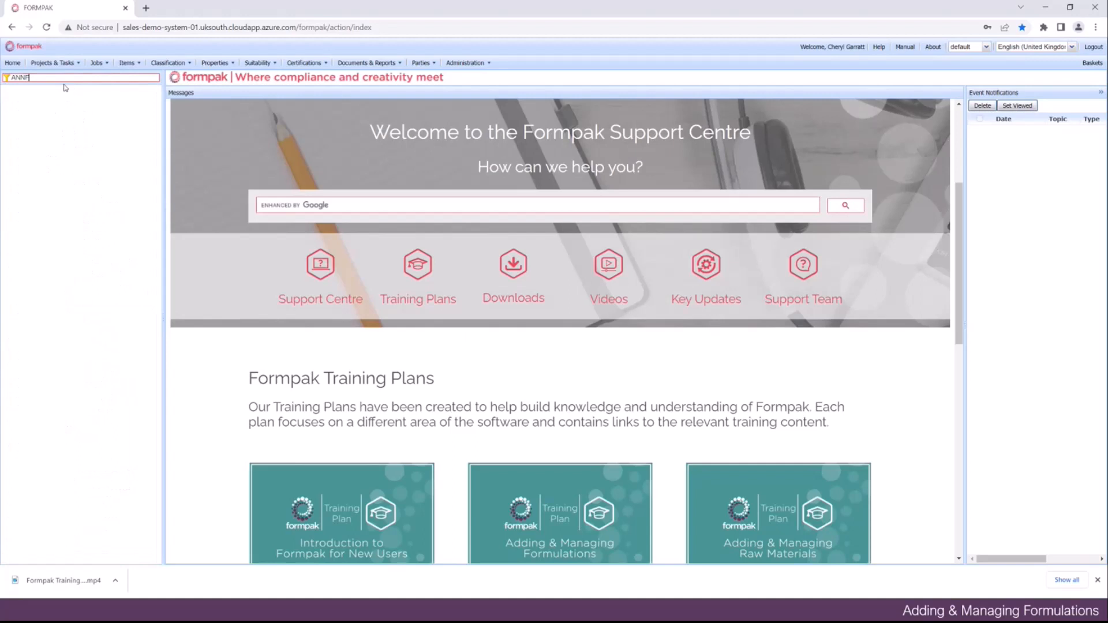
{"action": "key", "text": "BackSpace"}
{"action": "key", "text": "BackSpace"}
{"action": "key", "text": "BackSpace"}
{"action": "type", "text": "AN"}
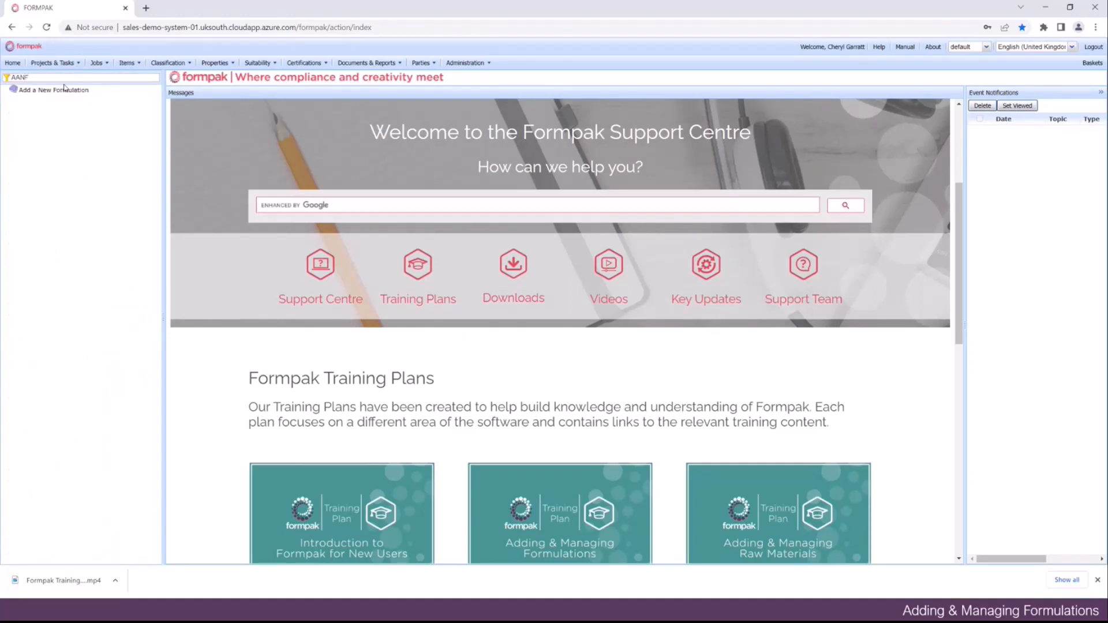
{"action": "left_click", "coordinate": [60, 93]}
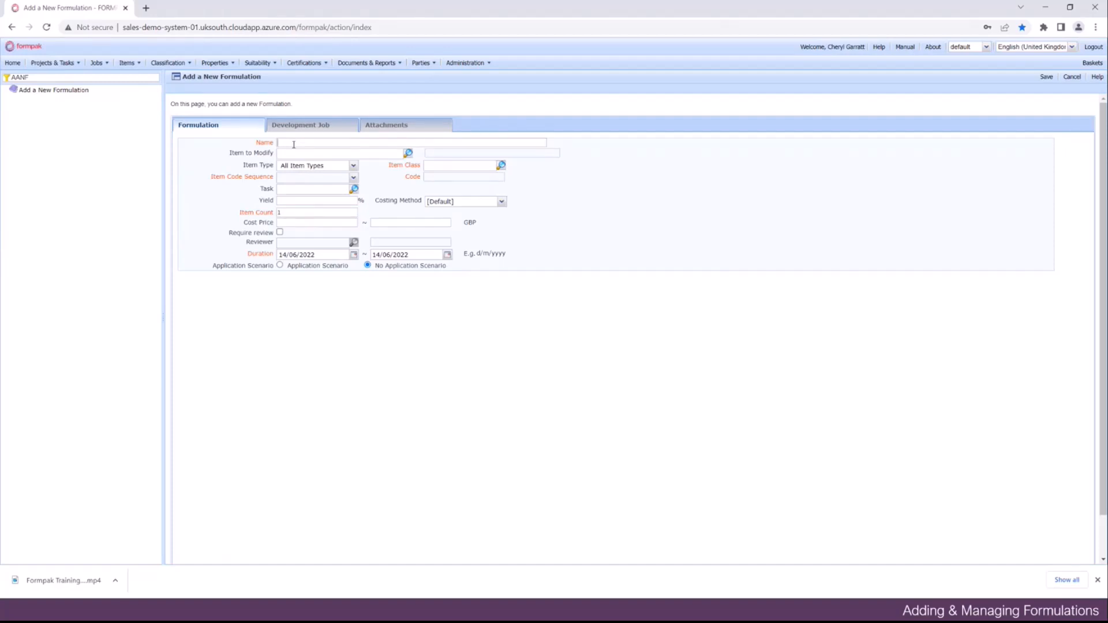
Name the formulation Holiday Sunshine, with item type Fragrance and item class Fragrance Formulation
{"action": "type", "text": "Holiday Sunshine"}
{"action": "left_click", "coordinate": [354, 167]}
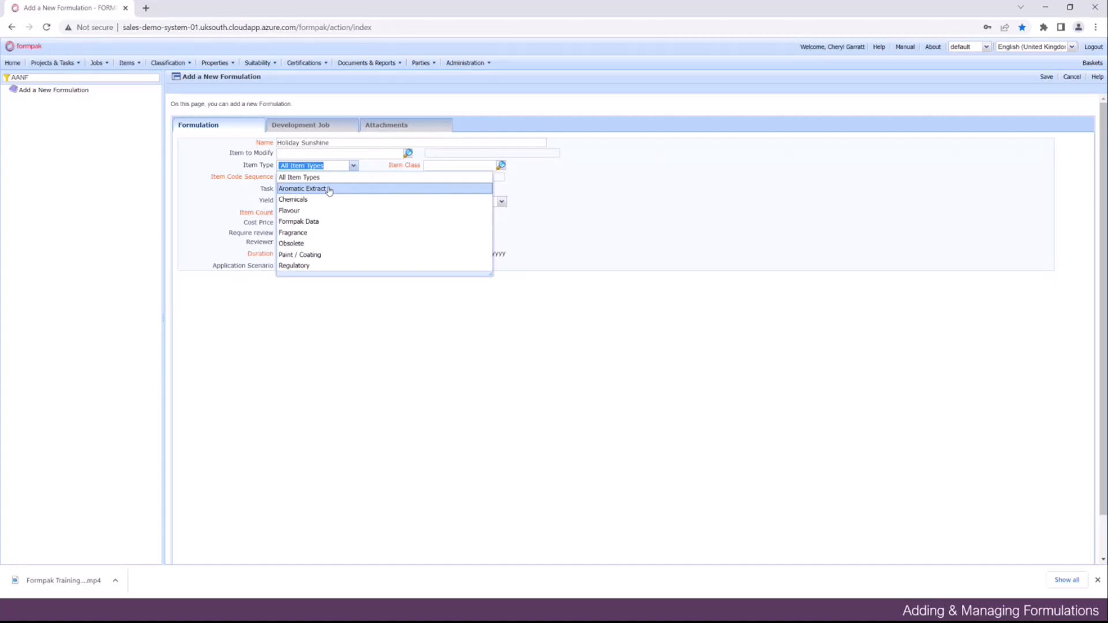
{"action": "left_click", "coordinate": [309, 232]}
{"action": "left_click", "coordinate": [431, 166]}
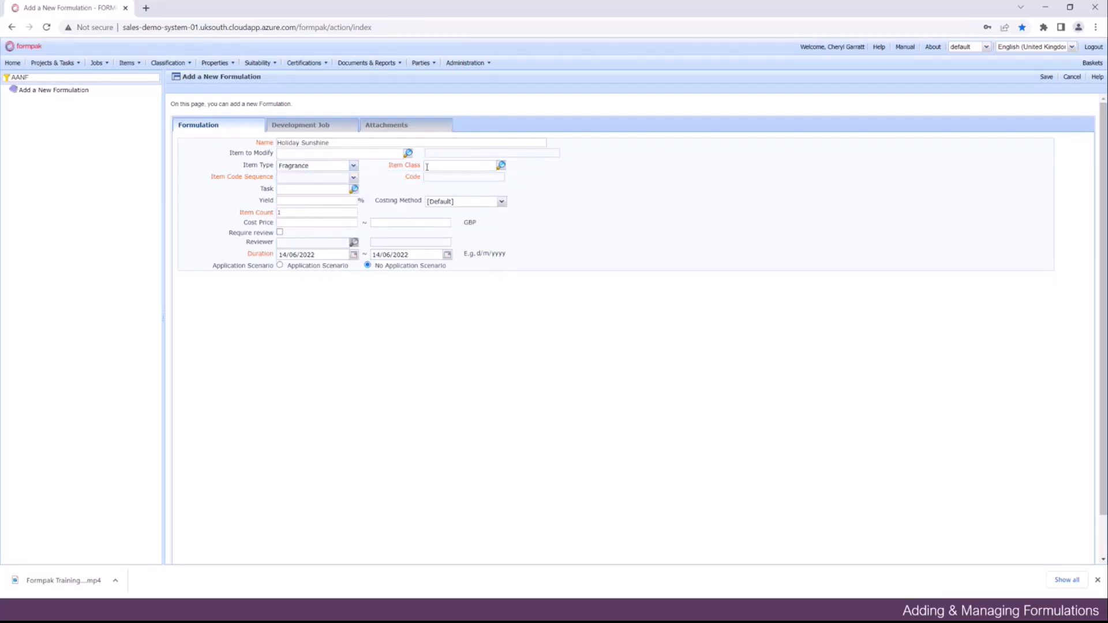
{"action": "type", "text": "fra"}
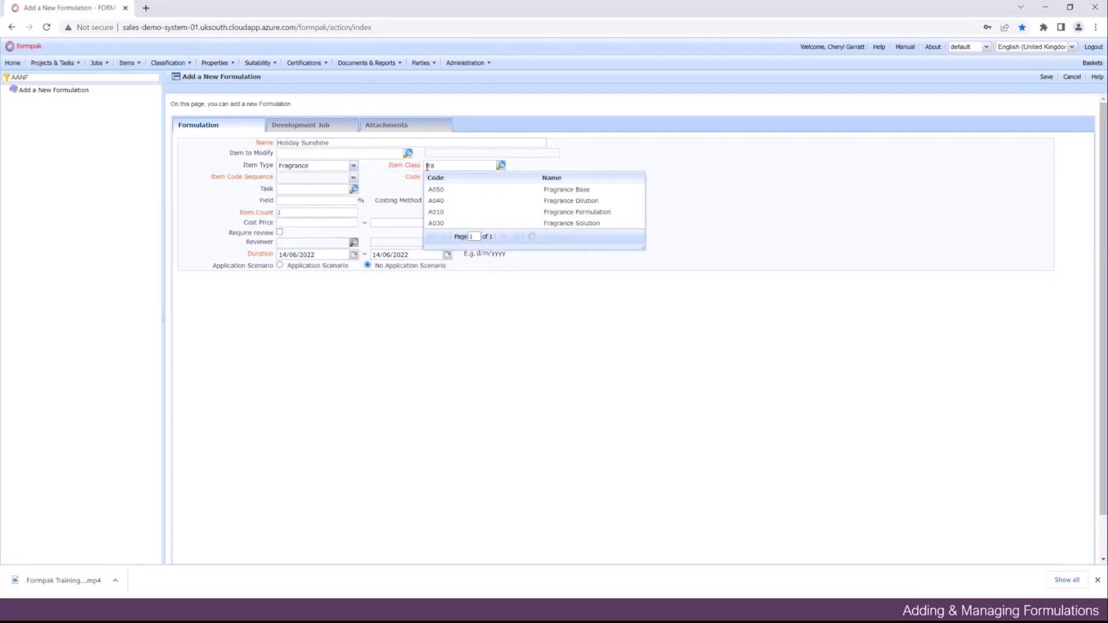
{"action": "left_click", "coordinate": [450, 213]}
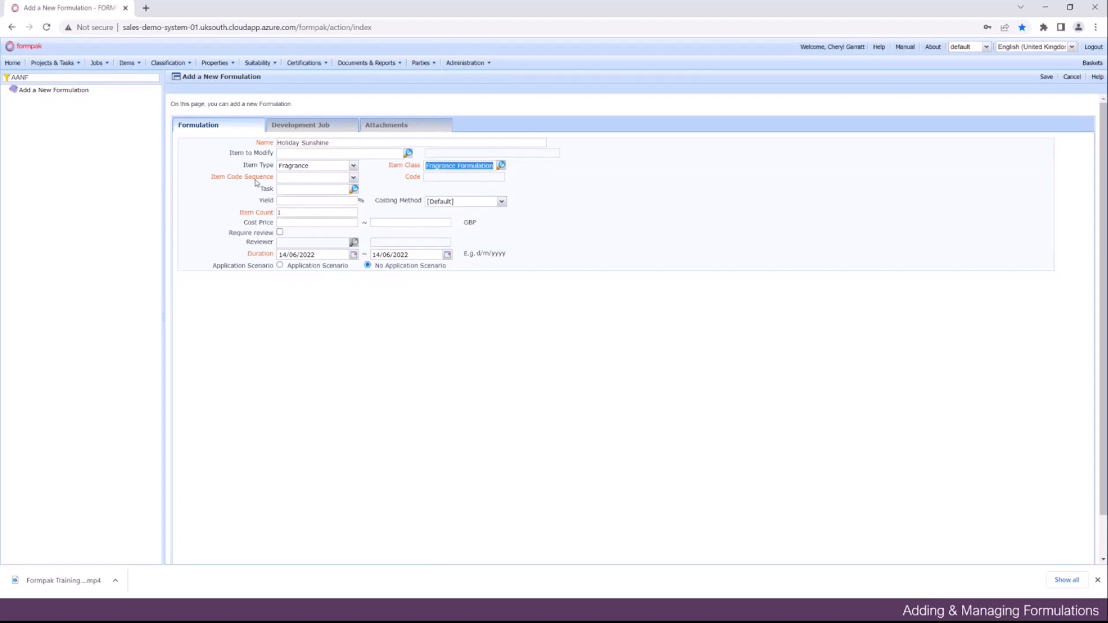
Select the manual Default Code Sequence and enter HOLIDAYSUNSHINE as the formulation's code
{"action": "left_click", "coordinate": [353, 178]}
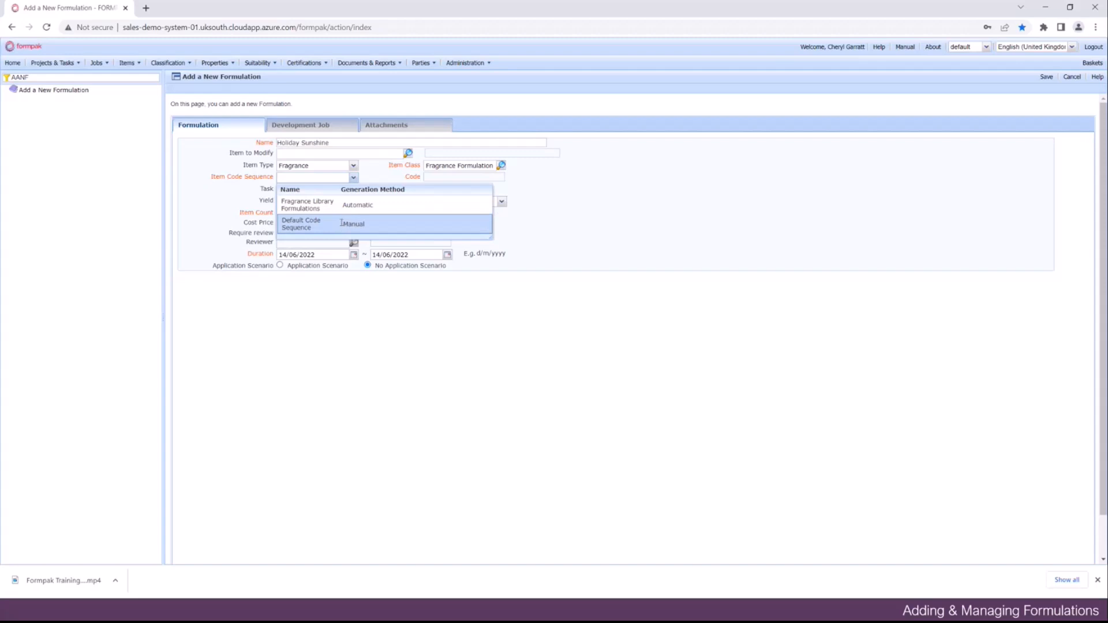
{"action": "left_click", "coordinate": [342, 224]}
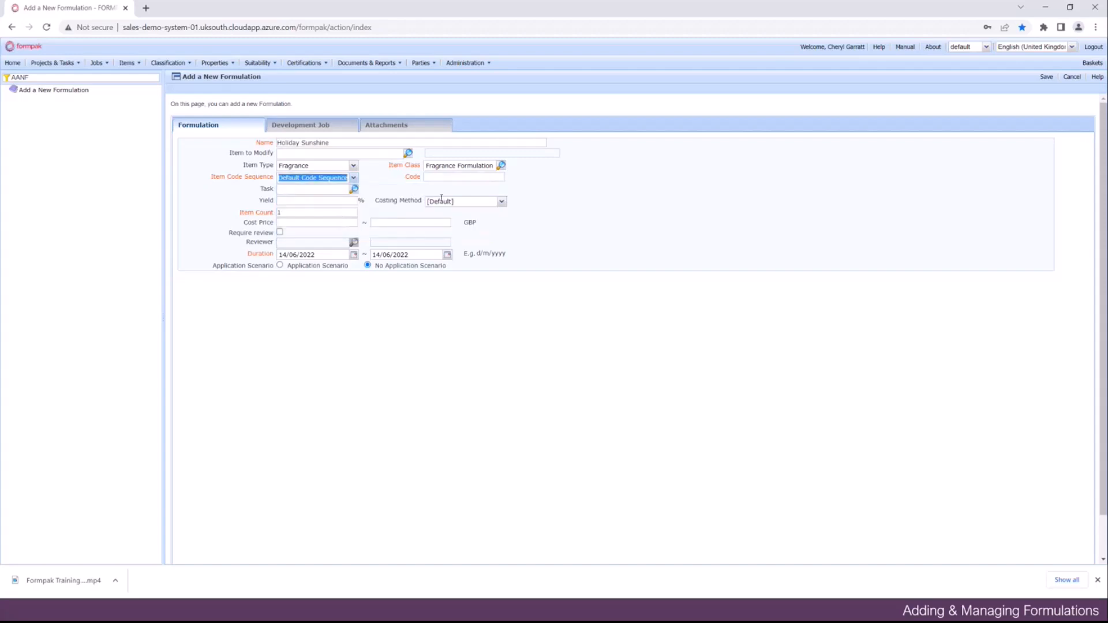
{"action": "left_click", "coordinate": [435, 178]}
{"action": "type", "text": "HOLIDAY"}
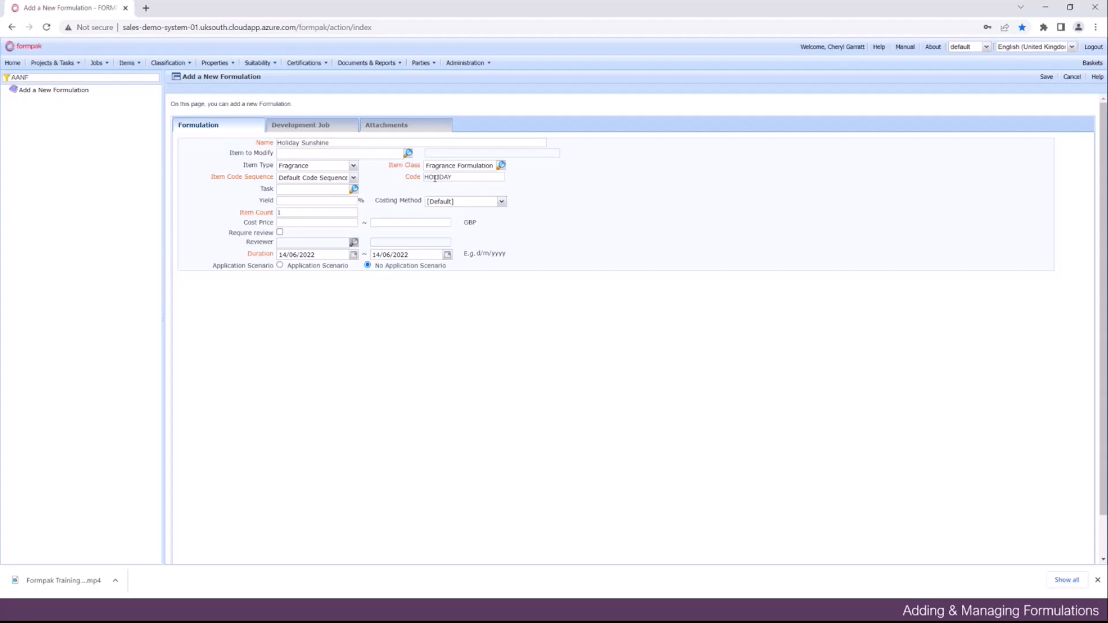
{"action": "type", "text": "SUNSHINE"}
Consult the help for adding a formulation and its Manage Item Code Sequences topic, and close the help
{"action": "left_click", "coordinate": [1096, 79]}
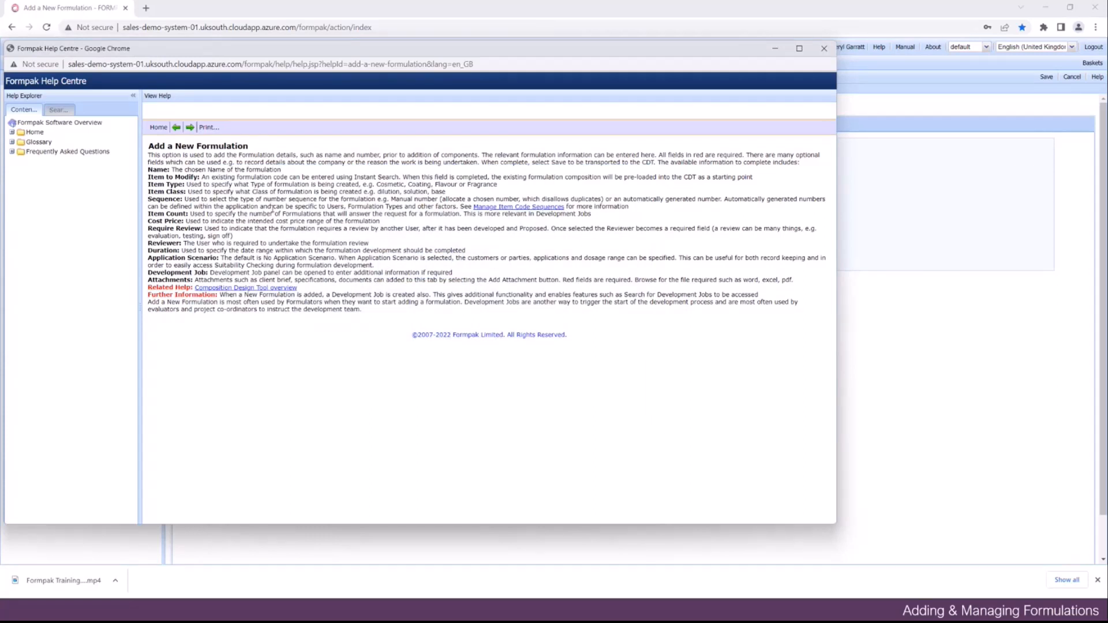
{"action": "left_click", "coordinate": [489, 207]}
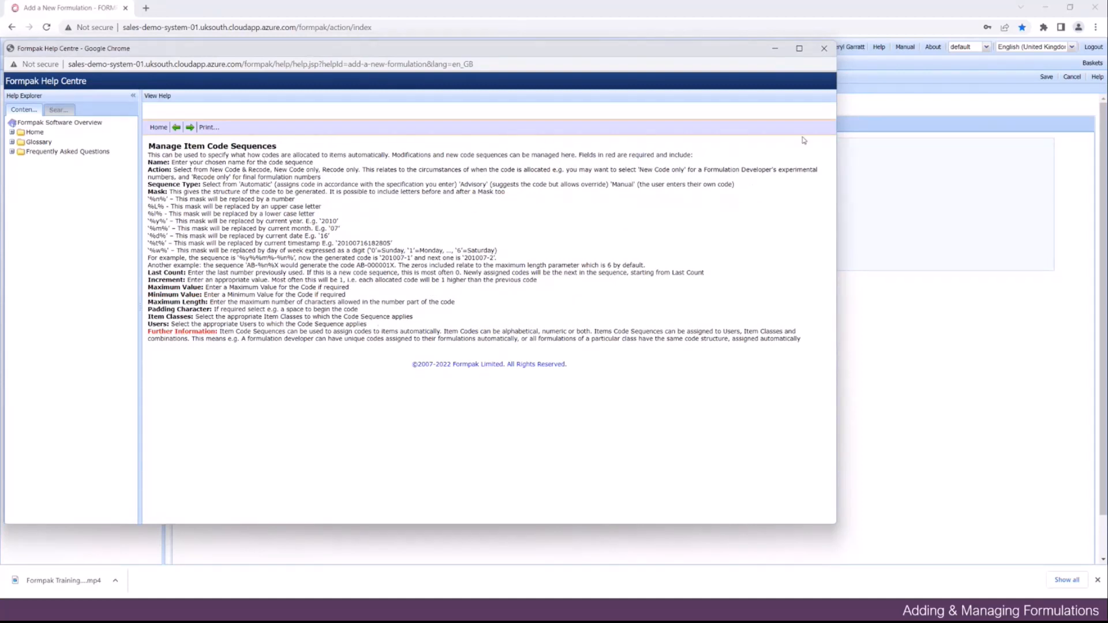
{"action": "left_click", "coordinate": [825, 50]}
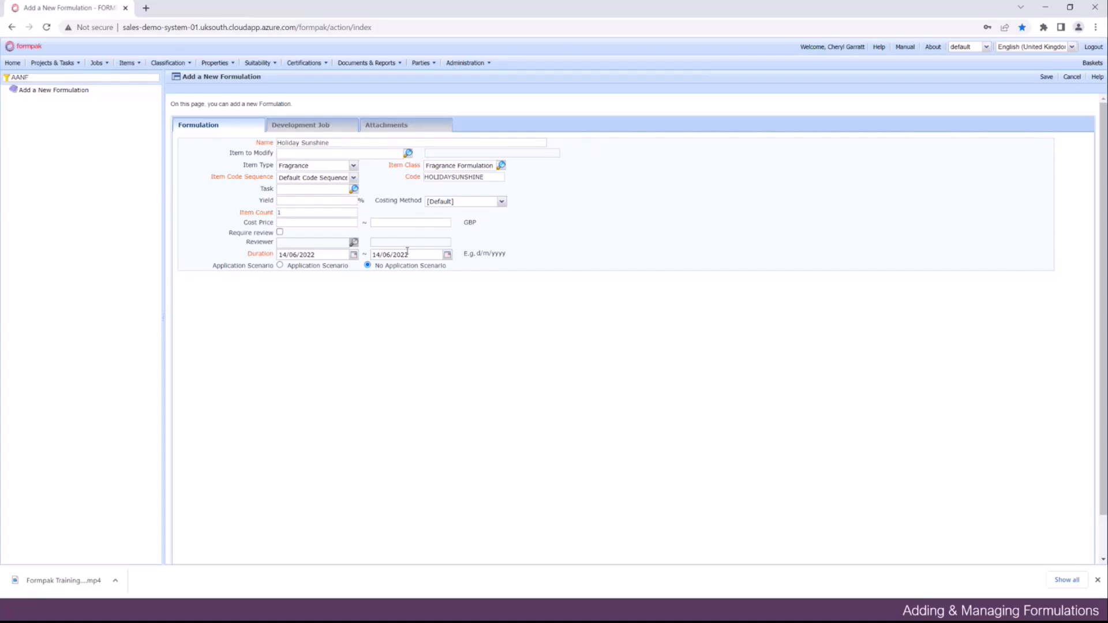
Save the formulation details and add Terpineol (COMP-LM7846) to the composition at a concentration of 10
{"action": "left_click", "coordinate": [1047, 78]}
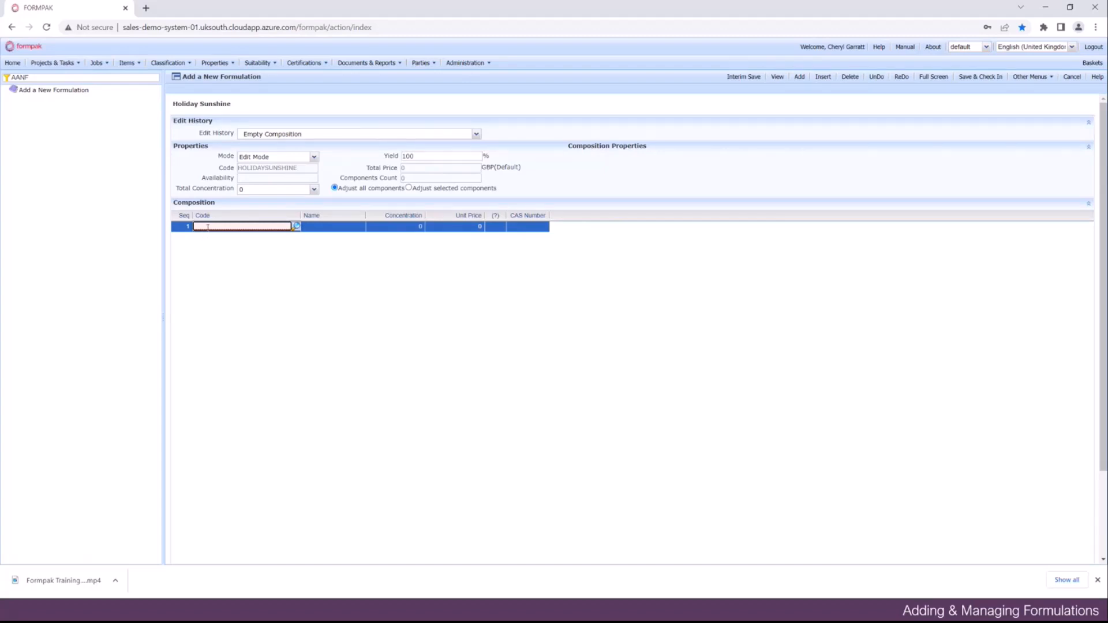
{"action": "type", "text": "ERPINEOL"}
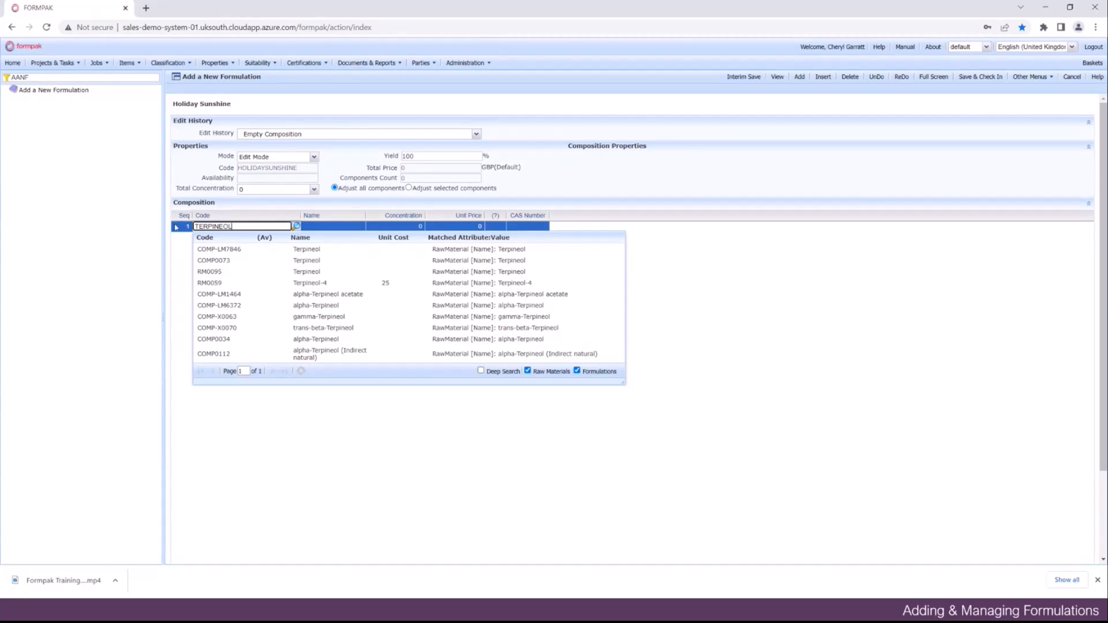
{"action": "left_click", "coordinate": [213, 251]}
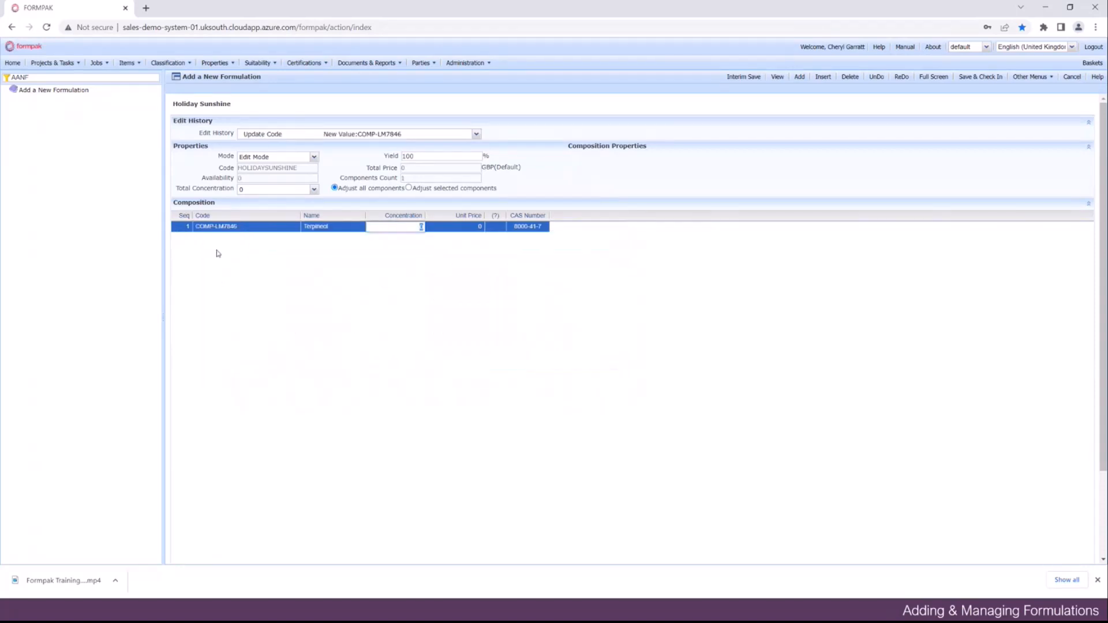
{"action": "type", "text": "10"}
{"action": "key", "text": "Return"}
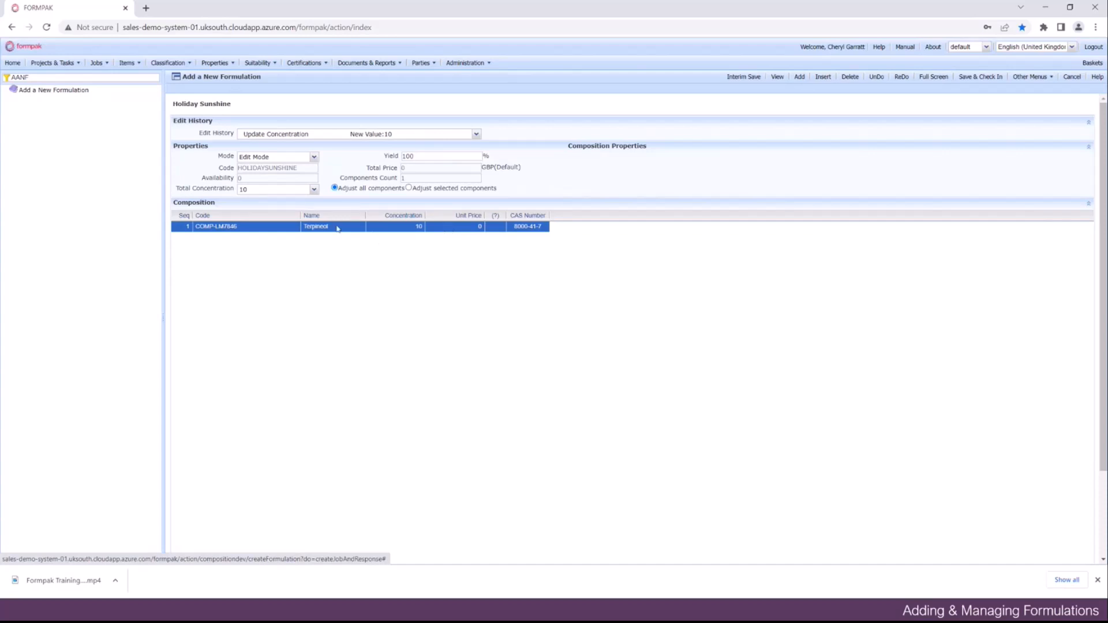
Add Citral (RM0007) as the second component at a concentration of 10
{"action": "double_click", "coordinate": [374, 229]}
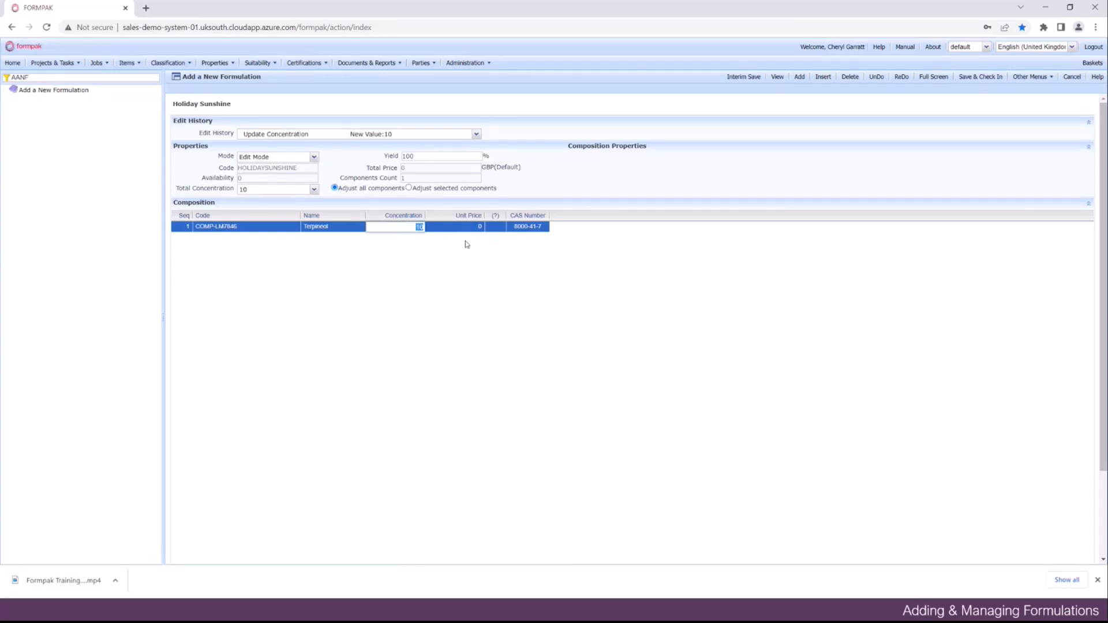
{"action": "key", "text": "Return"}
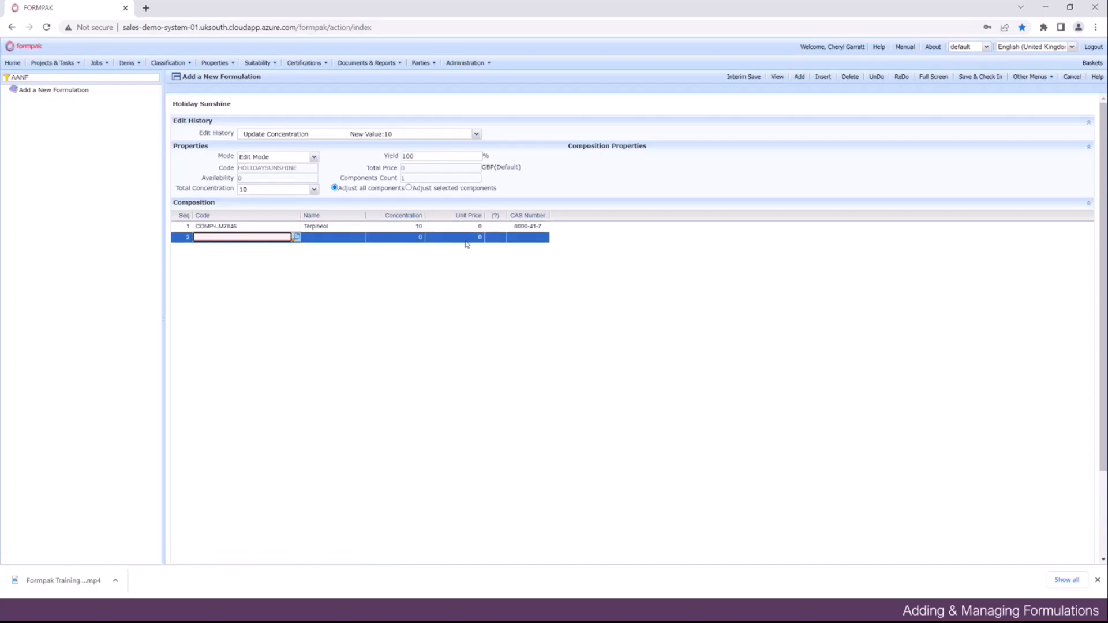
{"action": "type", "text": "CITRAL"}
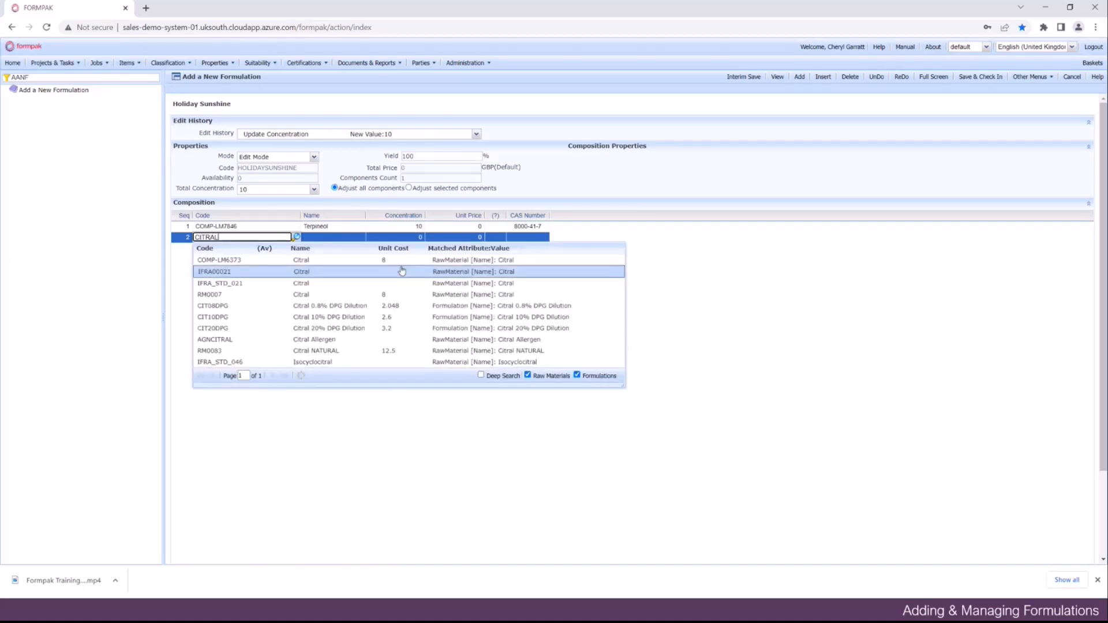
{"action": "left_click", "coordinate": [261, 294]}
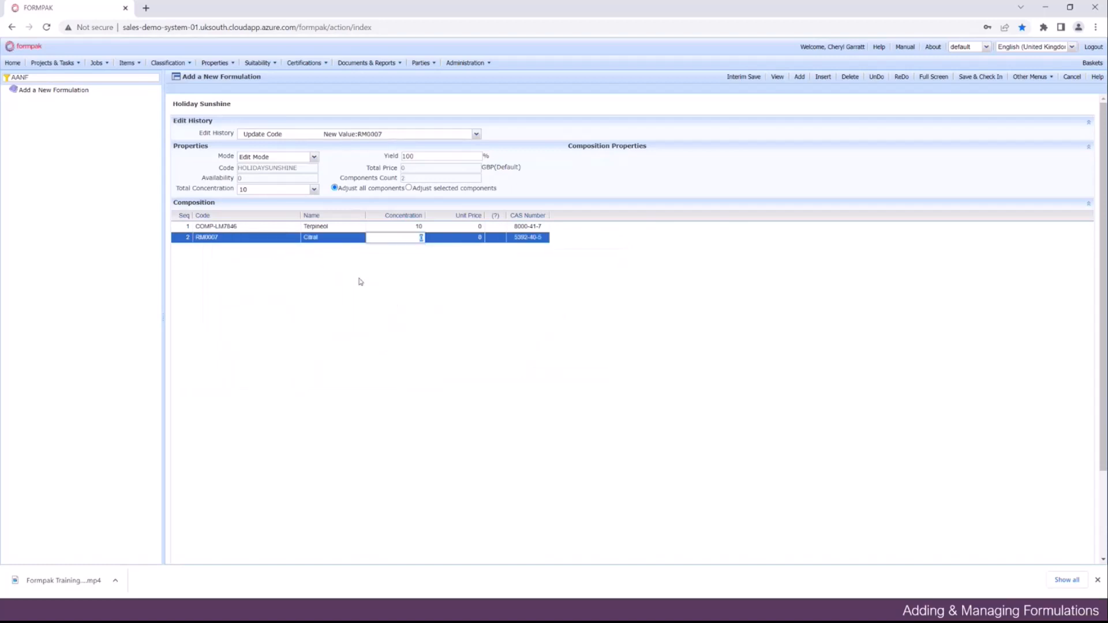
{"action": "type", "text": "10"}
{"action": "key", "text": "Return"}
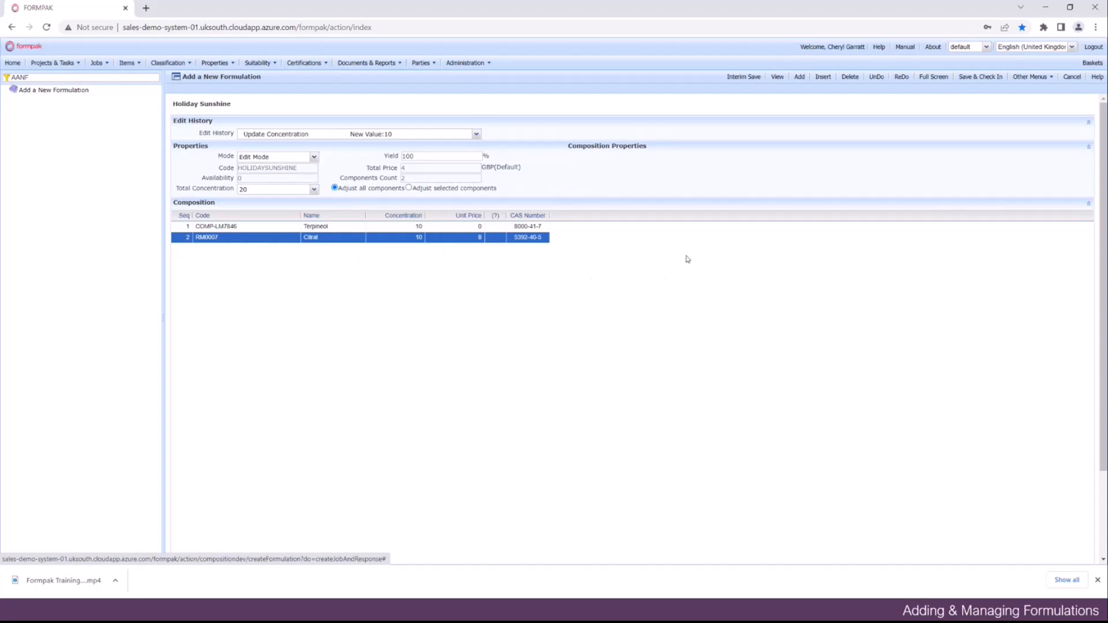
Undo the Citral concentration entry and the addition of the Citral component
{"action": "left_click", "coordinate": [875, 79]}
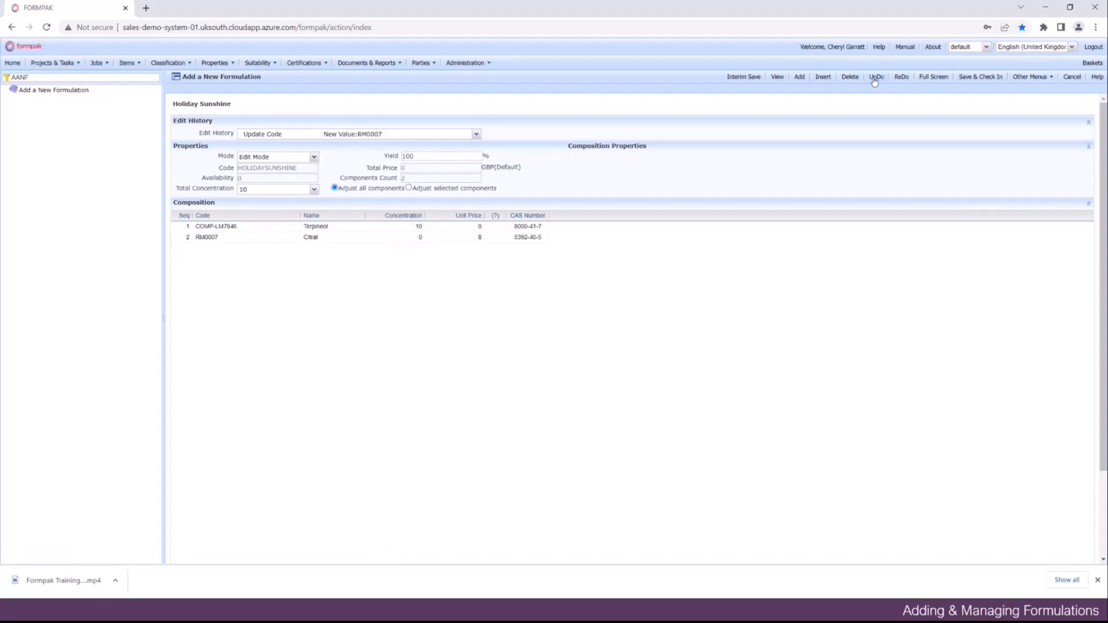
{"action": "left_click", "coordinate": [875, 79]}
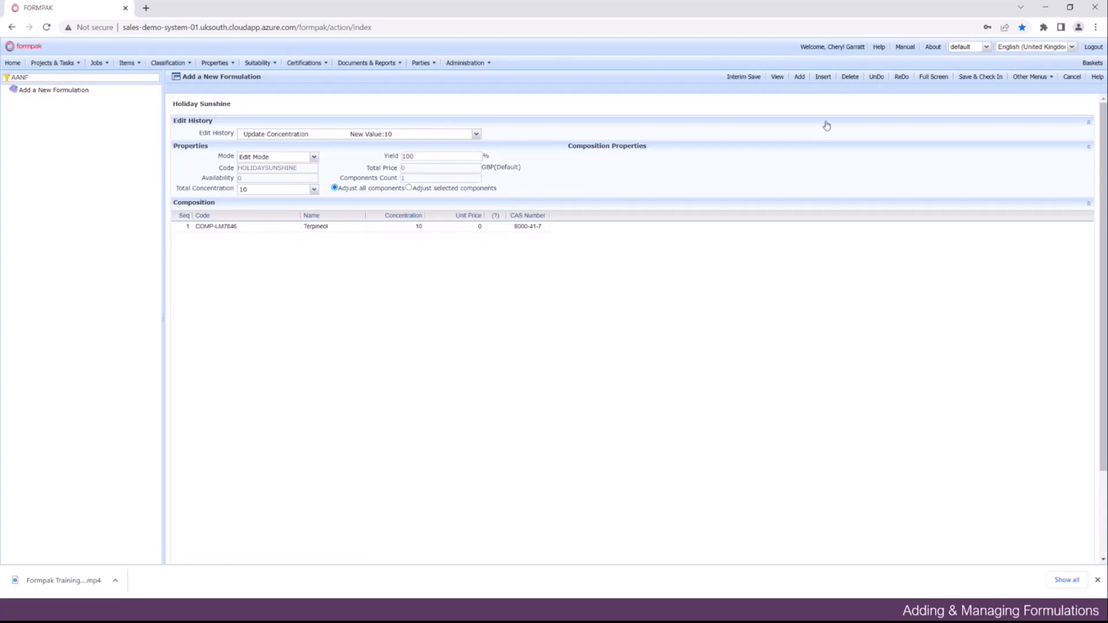
Delete the Terpineol component from the Holiday Sunshine composition
{"action": "left_click", "coordinate": [335, 227]}
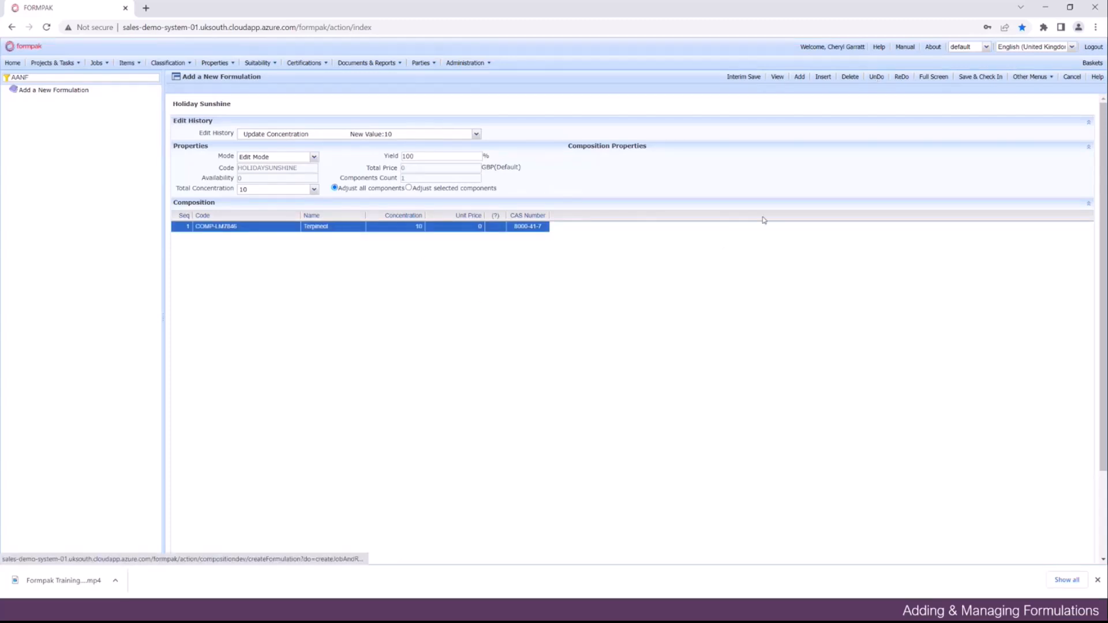
{"action": "left_click", "coordinate": [849, 79]}
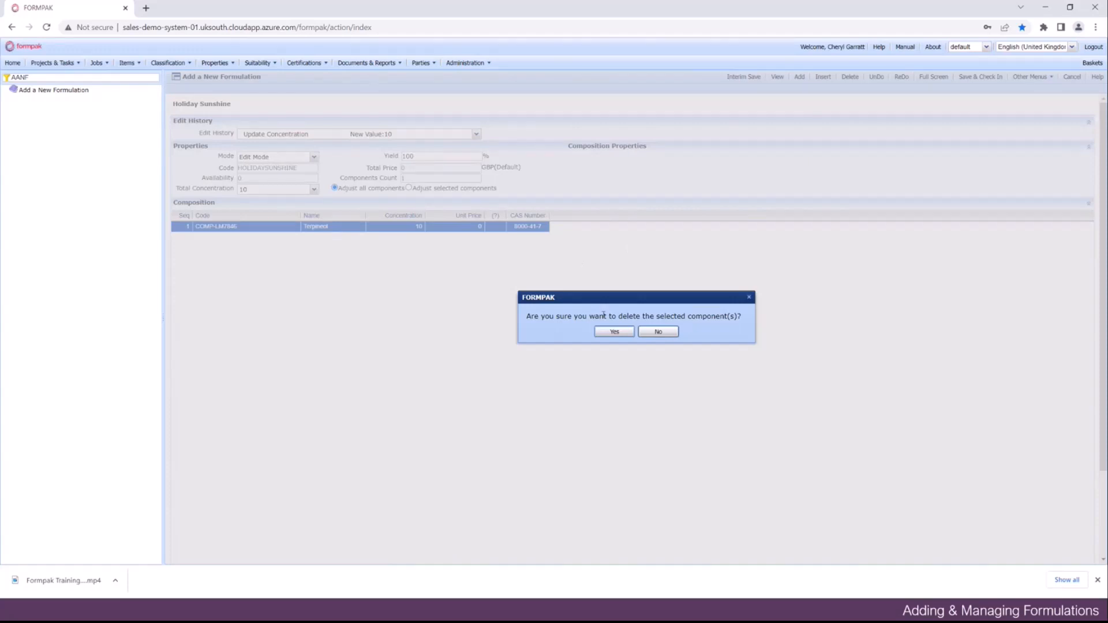
{"action": "left_click", "coordinate": [613, 331]}
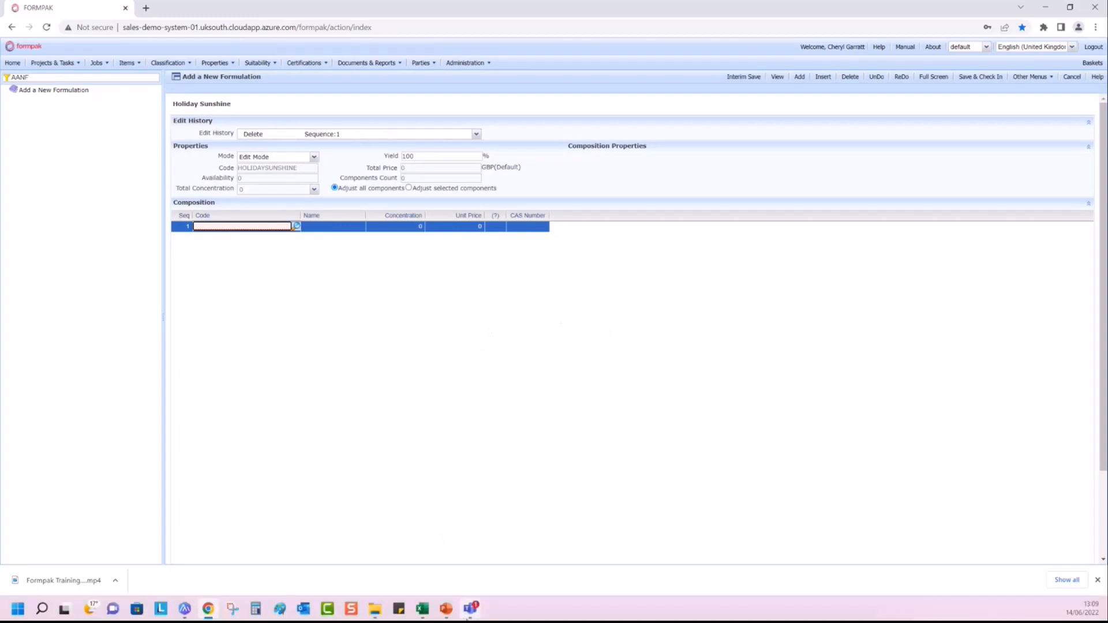
Switch to the formulation workbook in Excel and copy the six component codes with their concentrations, leaving out the names
{"action": "left_click", "coordinate": [423, 609]}
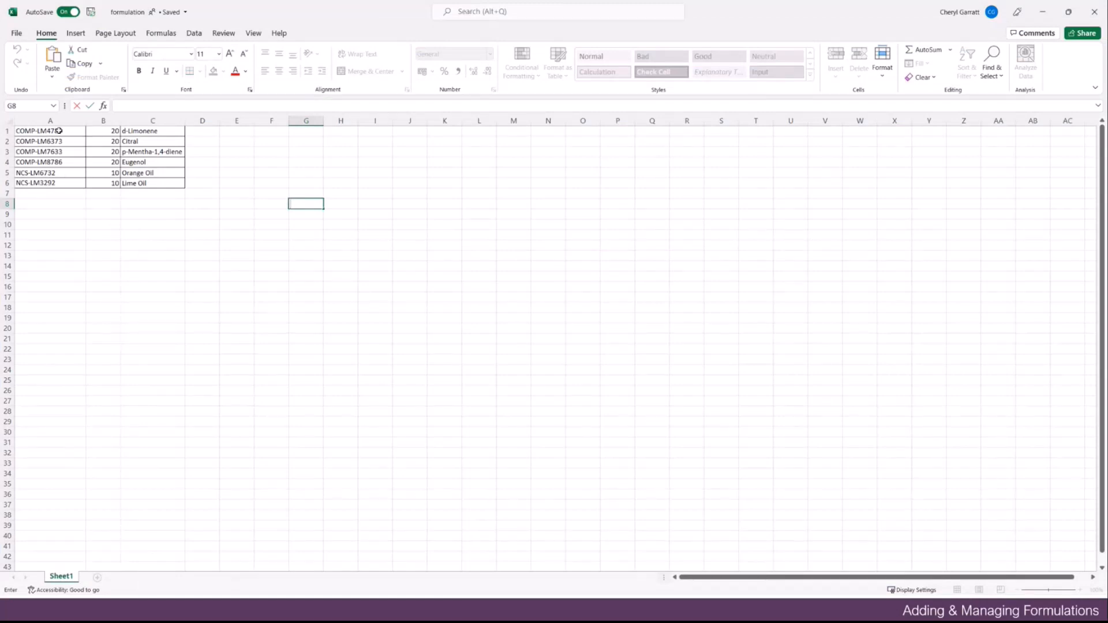
{"action": "left_click_drag", "start_coordinate": [59, 131], "coordinate": [97, 184]}
{"action": "right_click", "coordinate": [97, 185]}
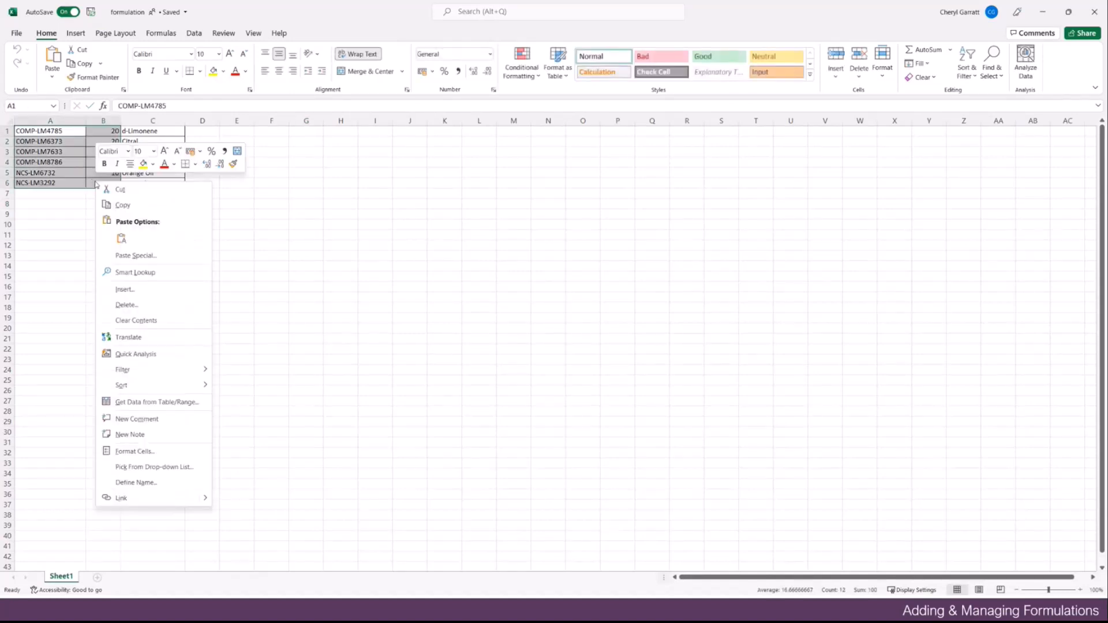
{"action": "left_click", "coordinate": [123, 205]}
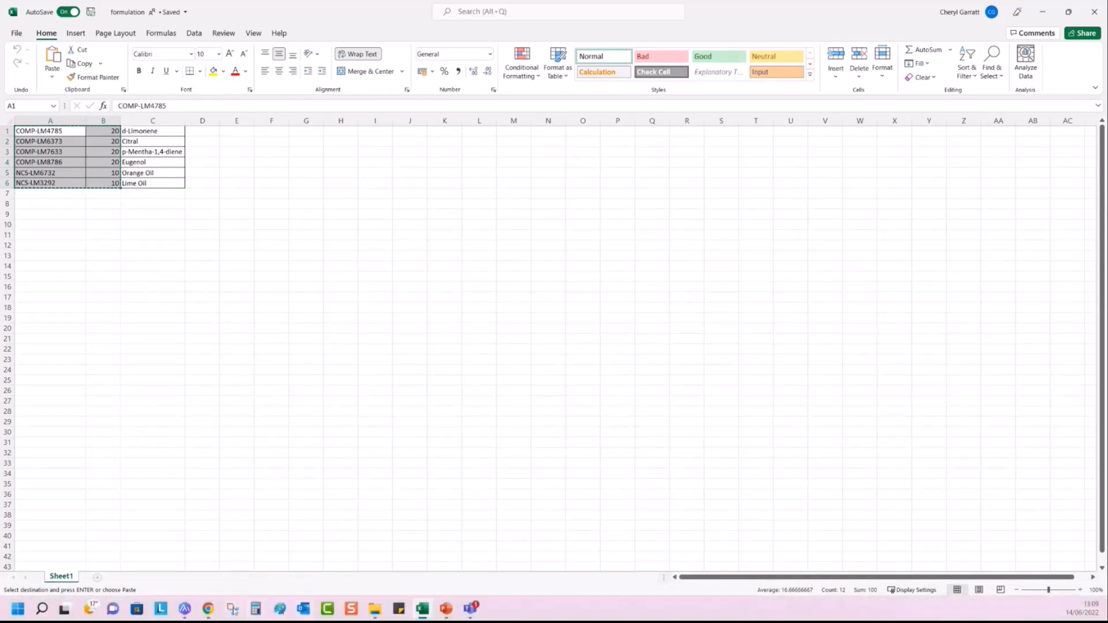
Return to Formpak in Chrome and paste the copied codes and concentrations into the empty first composition row
{"action": "left_click", "coordinate": [209, 610]}
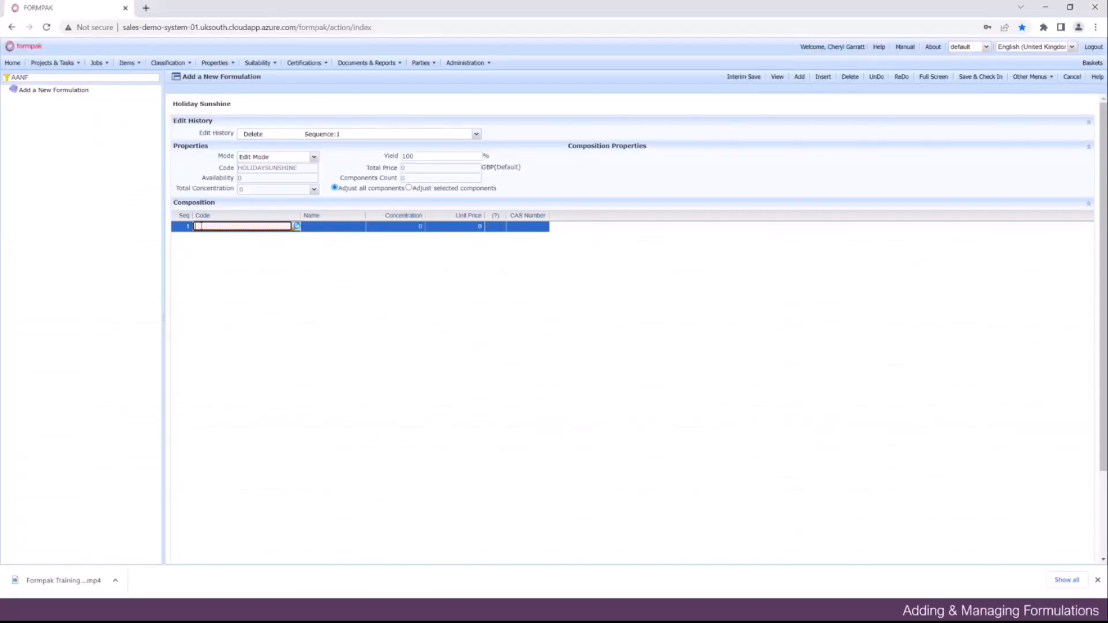
{"action": "right_click", "coordinate": [198, 226]}
{"action": "left_click", "coordinate": [227, 309]}
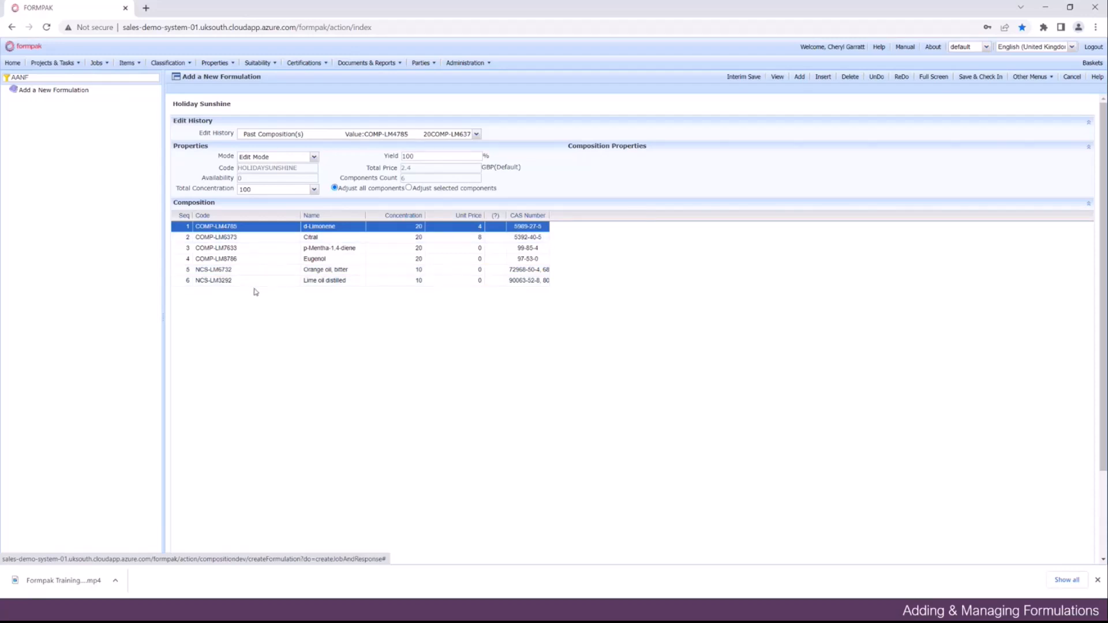
Set the concentration of Lime oil distilled to 0
{"action": "left_click", "coordinate": [391, 282]}
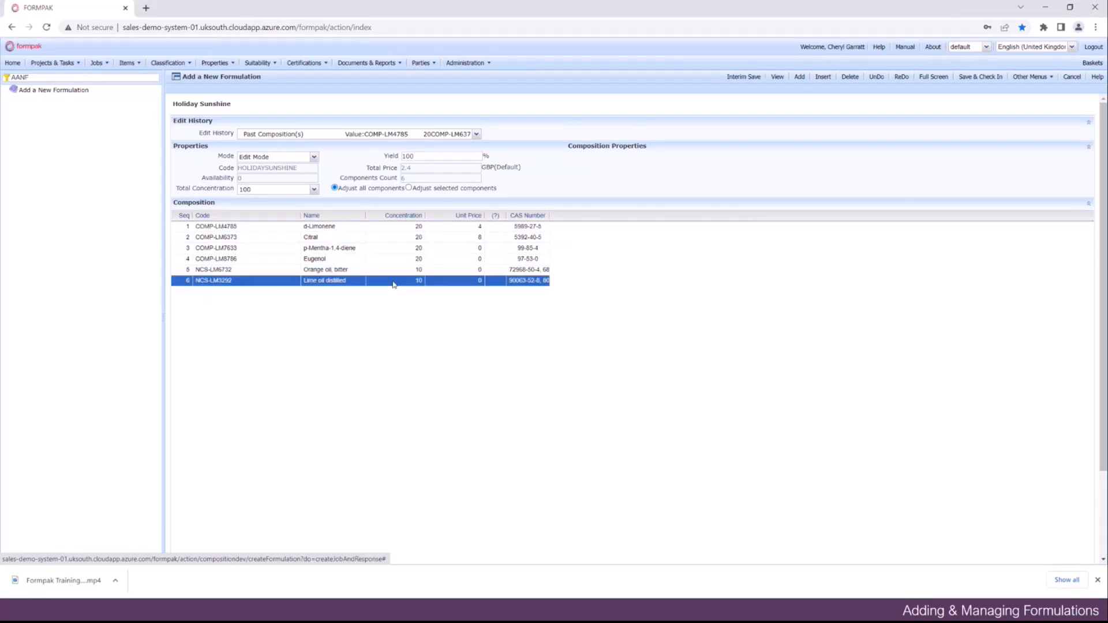
{"action": "left_click", "coordinate": [419, 283]}
{"action": "type", "text": "0"}
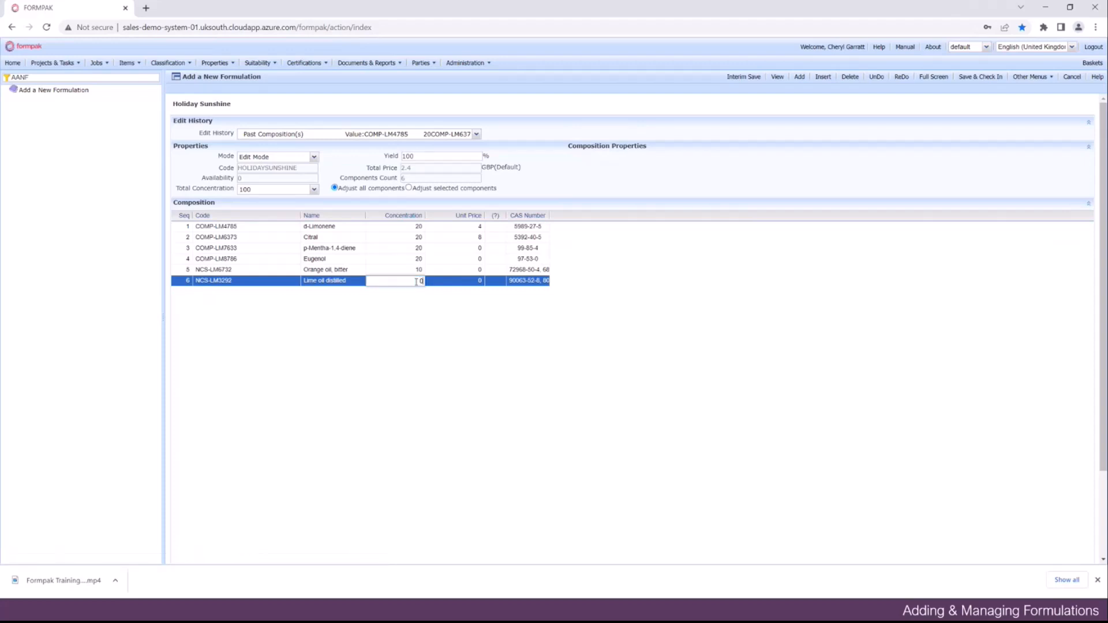
{"action": "left_click", "coordinate": [421, 314]}
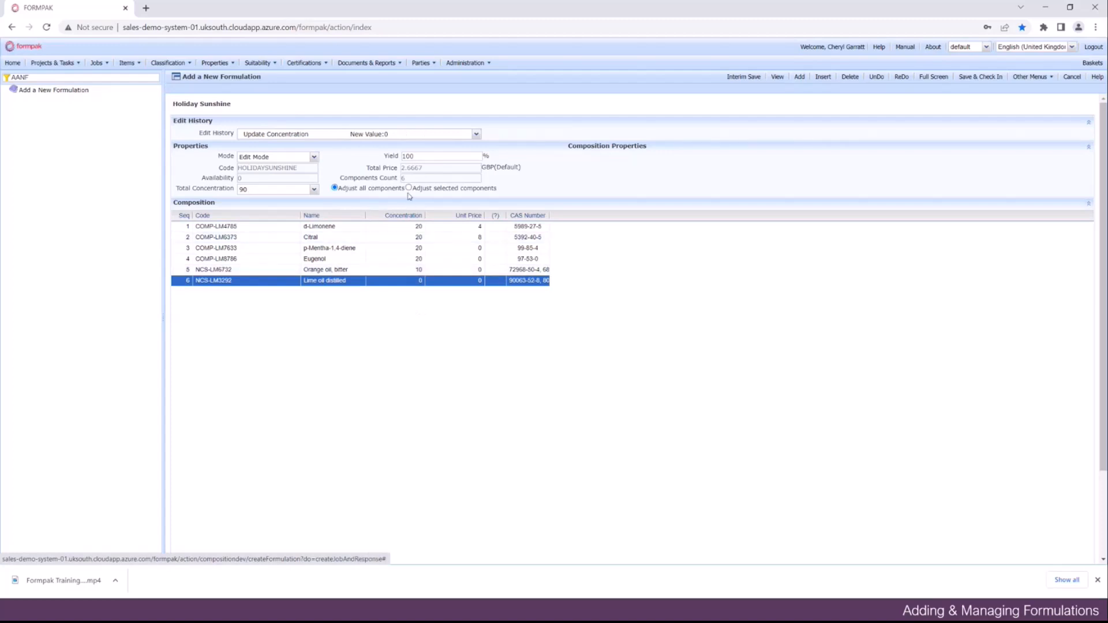
Try rescaling all components to a total concentration of 100, and undo the rescale
{"action": "left_click", "coordinate": [306, 191]}
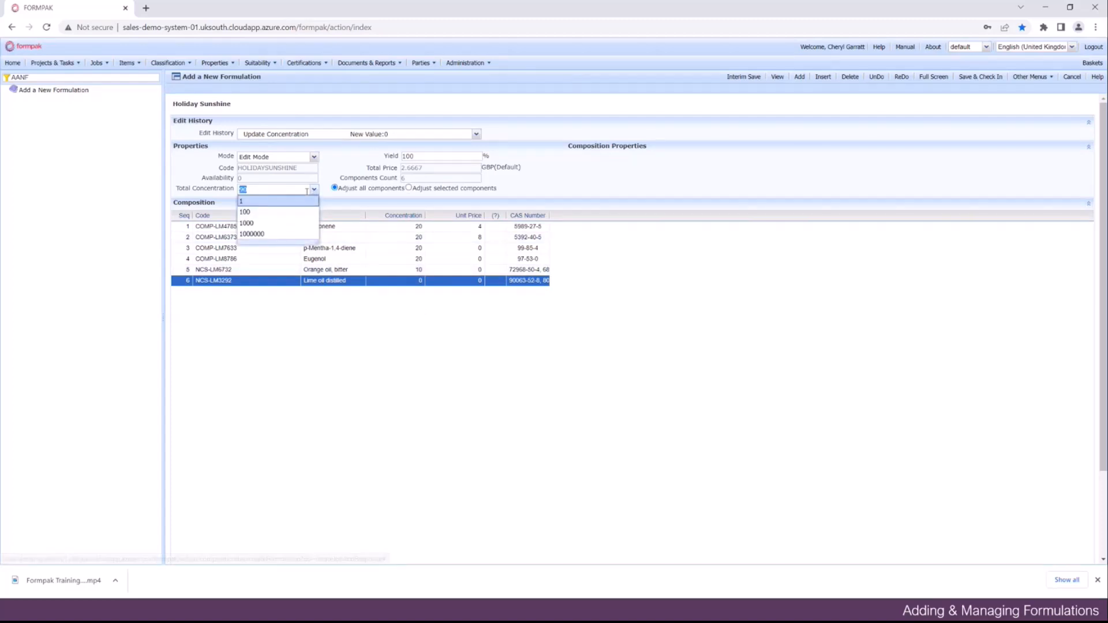
{"action": "left_click", "coordinate": [282, 212]}
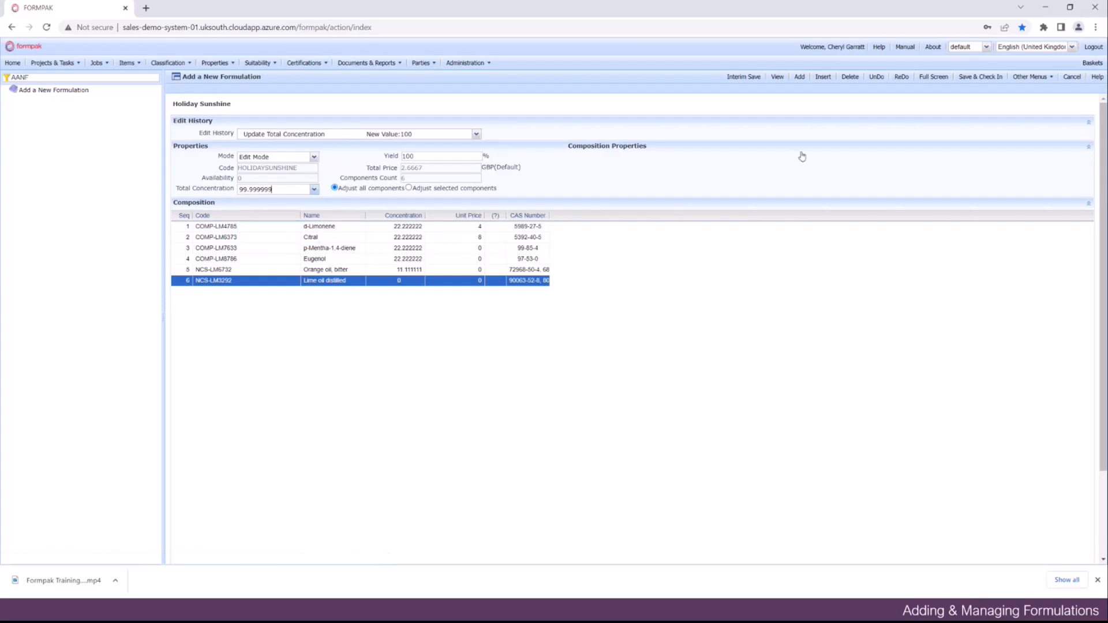
{"action": "left_click", "coordinate": [876, 77]}
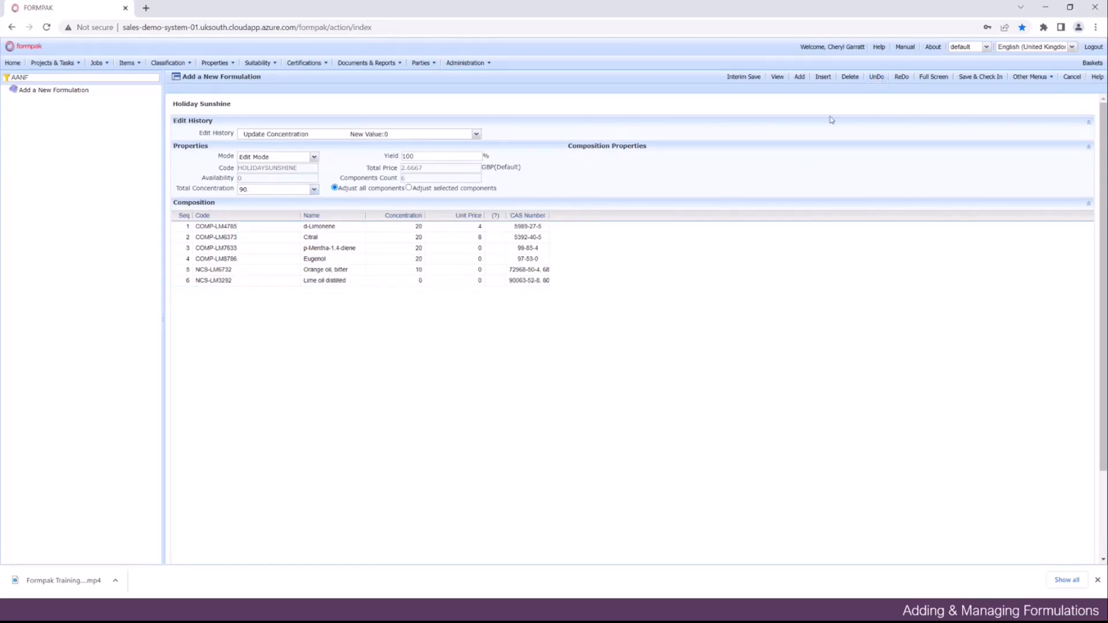
Bring the total concentration to 100 by adjusting only the selected Lime oil distilled component, and look through the edit history
{"action": "left_click", "coordinate": [409, 187]}
{"action": "left_click", "coordinate": [314, 190]}
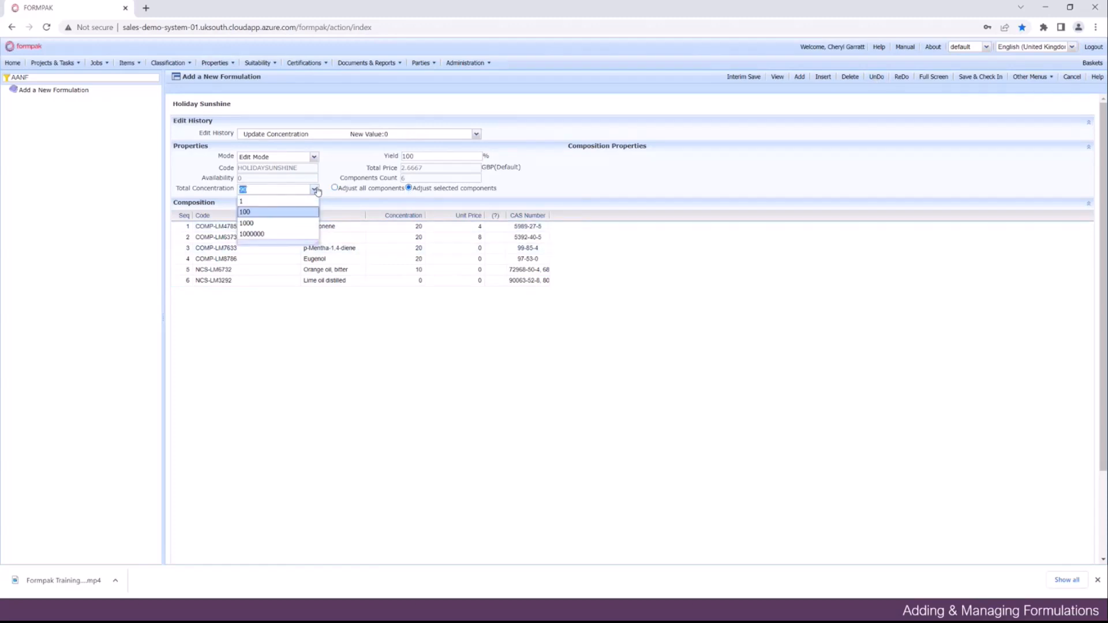
{"action": "left_click", "coordinate": [285, 211]}
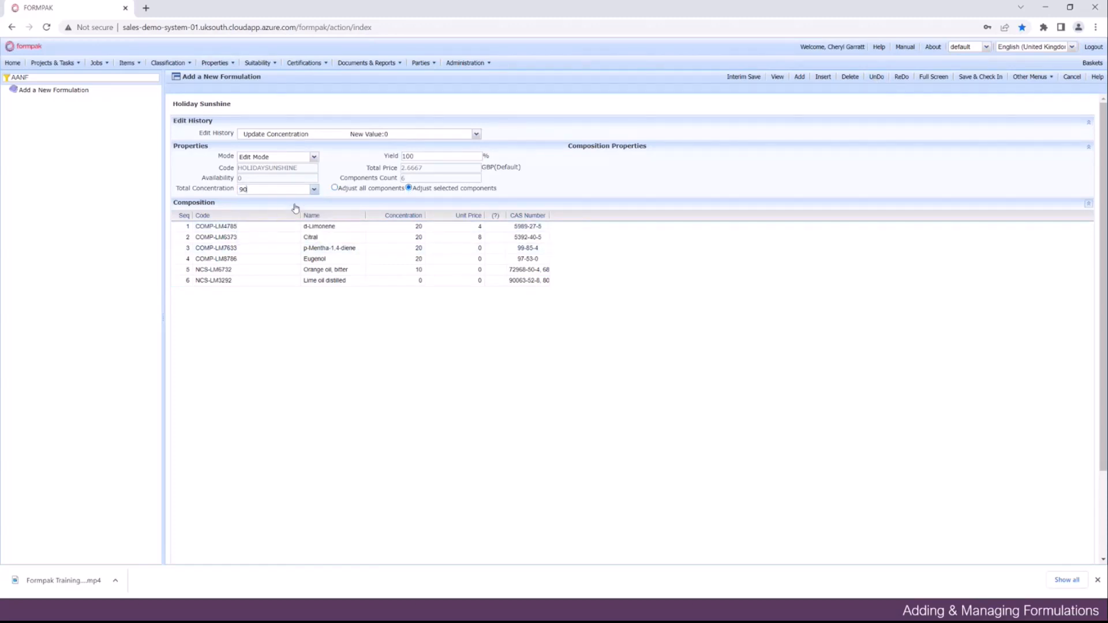
{"action": "left_click", "coordinate": [379, 280]}
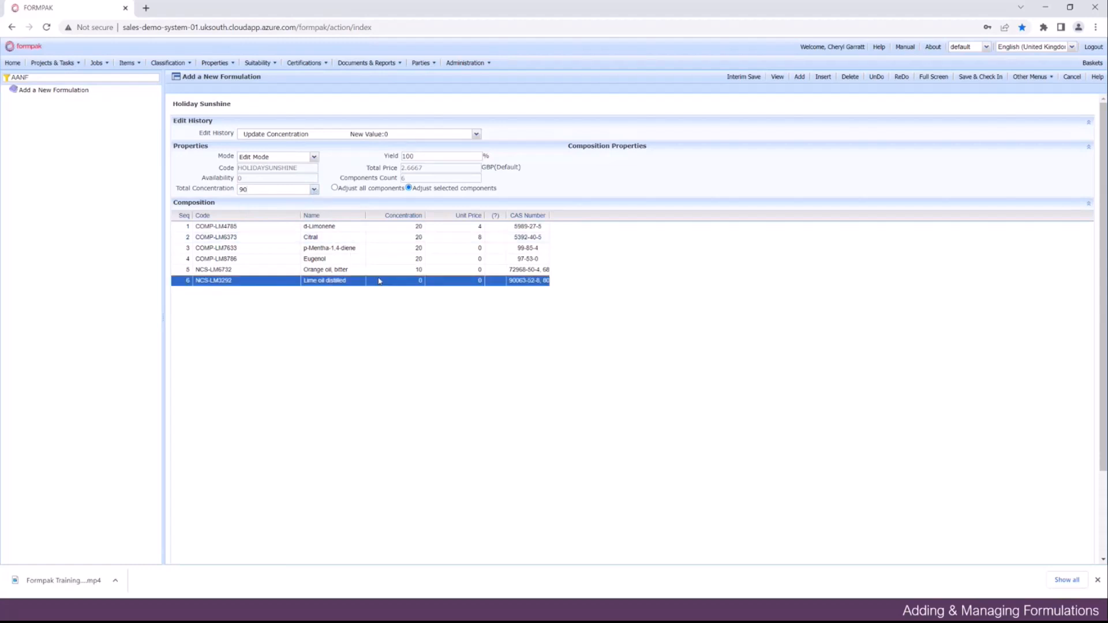
{"action": "left_click", "coordinate": [314, 189]}
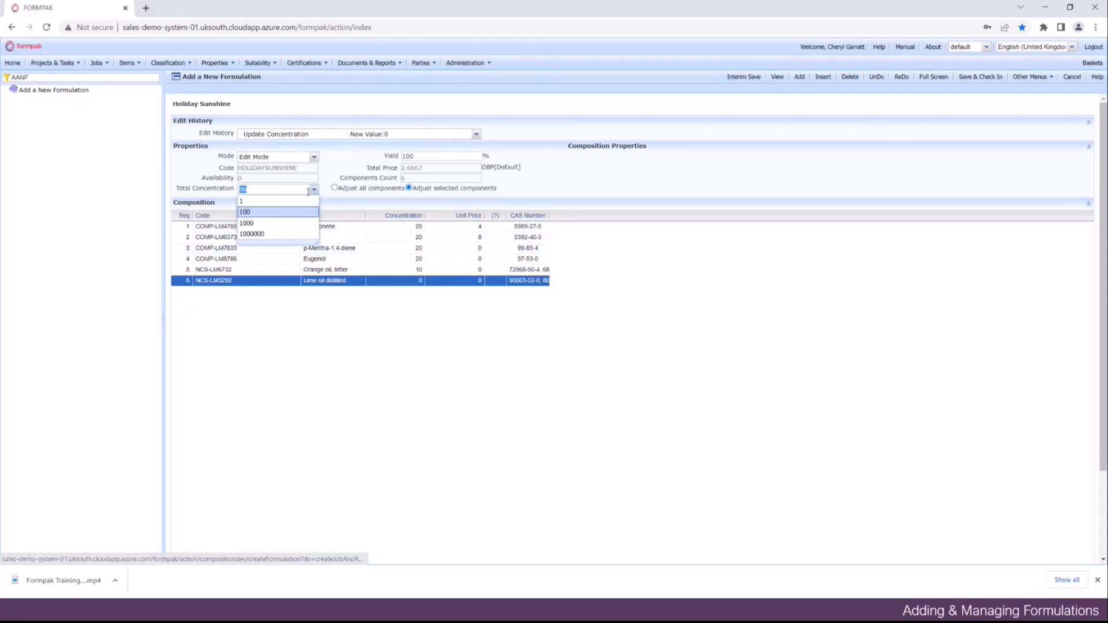
{"action": "left_click", "coordinate": [284, 212]}
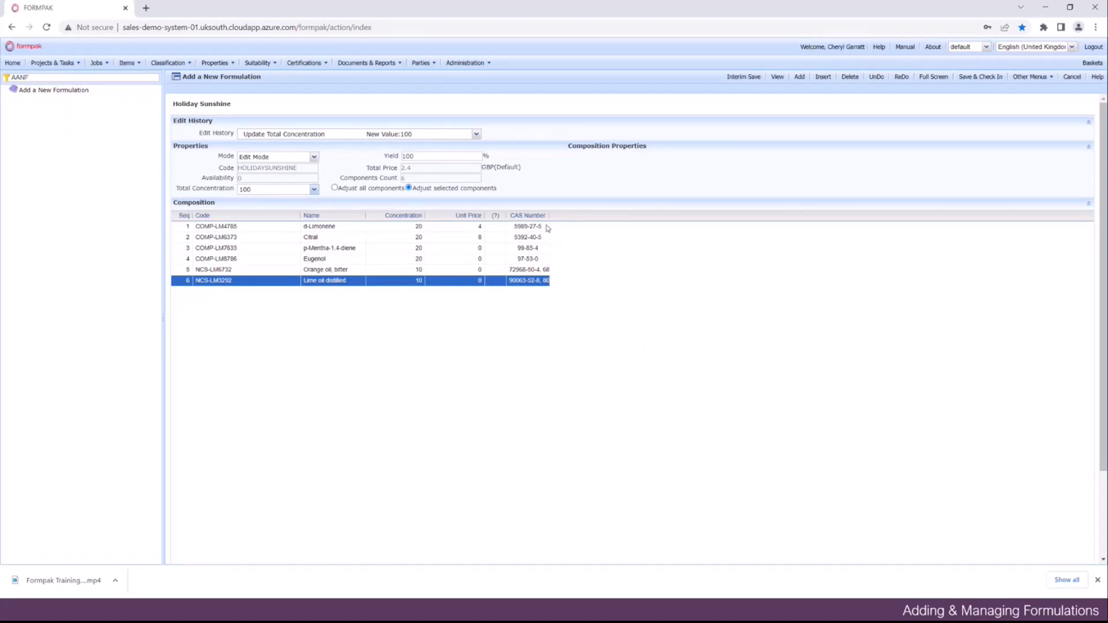
{"action": "left_click", "coordinate": [476, 134]}
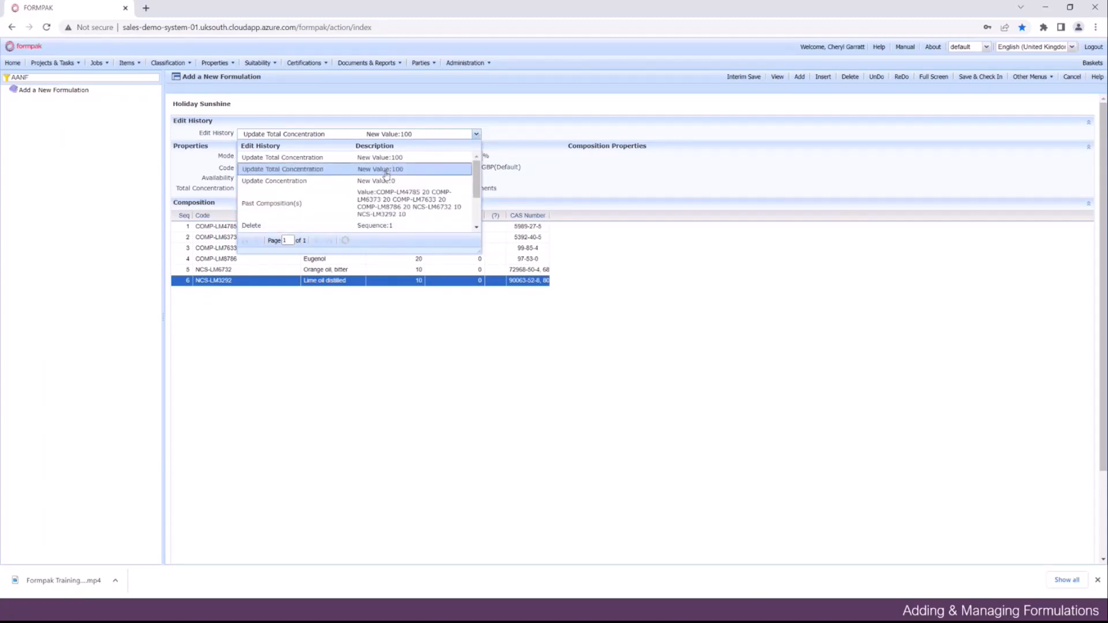
{"action": "left_click", "coordinate": [587, 257]}
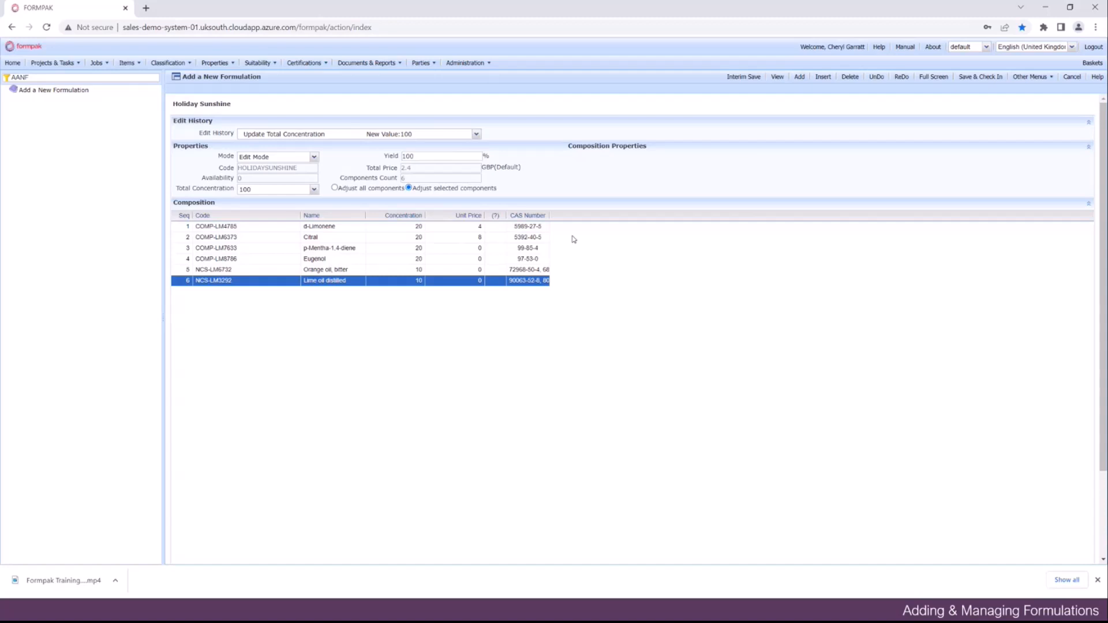
Customise the screen's columns to show FEMA GRAS Number and NAT in addition to the current ones
{"action": "left_click", "coordinate": [1052, 81]}
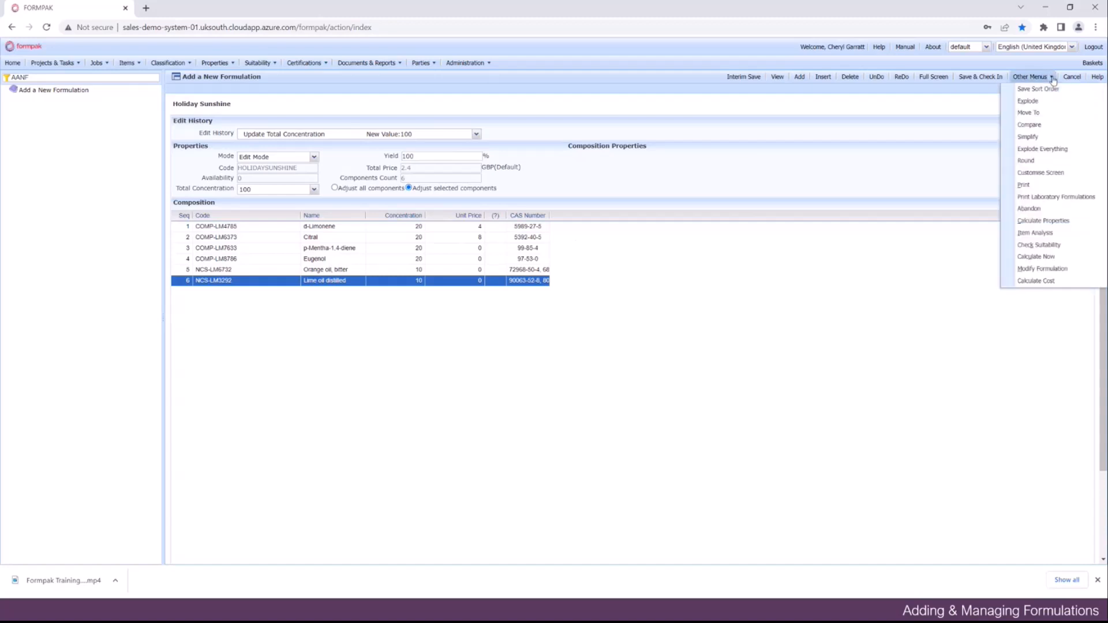
{"action": "left_click", "coordinate": [1041, 173]}
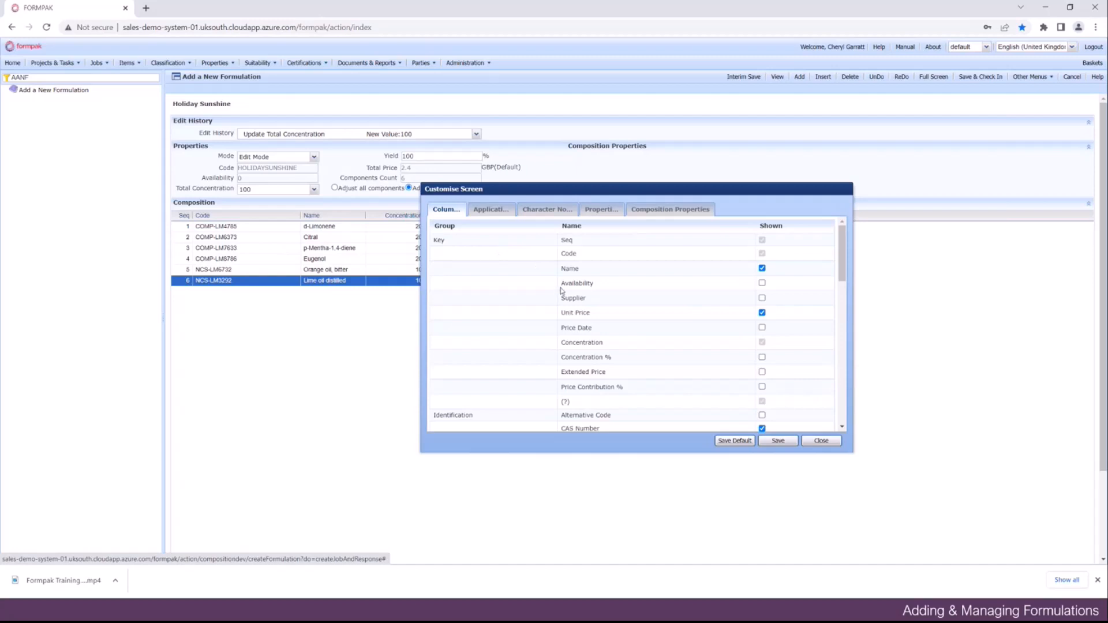
{"action": "scroll", "coordinate": [579, 341], "scroll_direction": "down", "scroll_amount": 2}
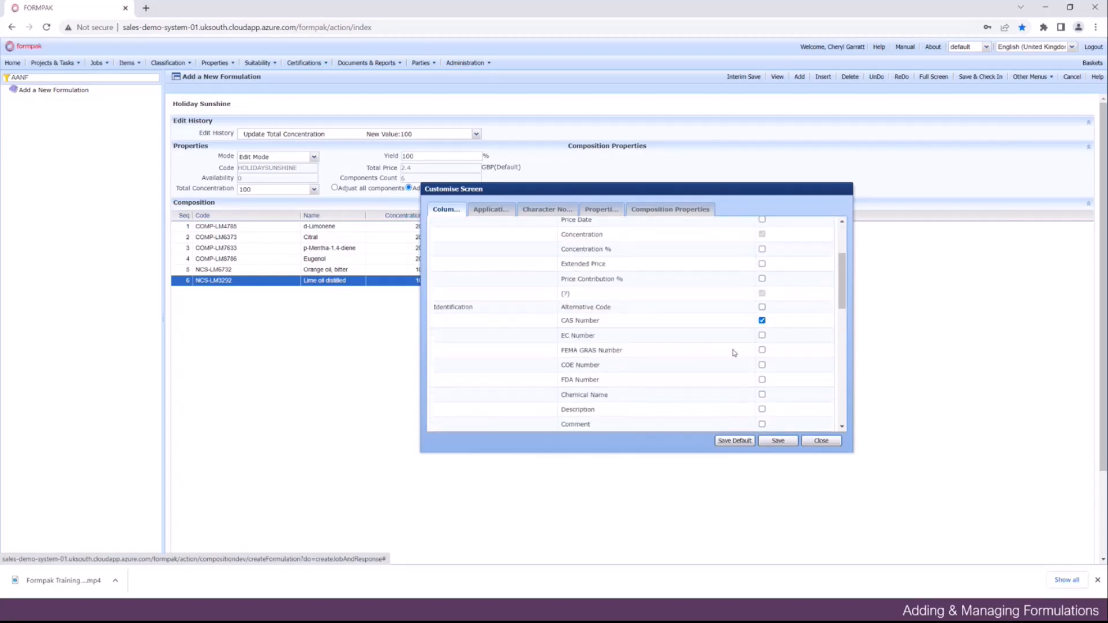
{"action": "left_click", "coordinate": [762, 350]}
{"action": "scroll", "coordinate": [662, 356], "scroll_direction": "down", "scroll_amount": 1}
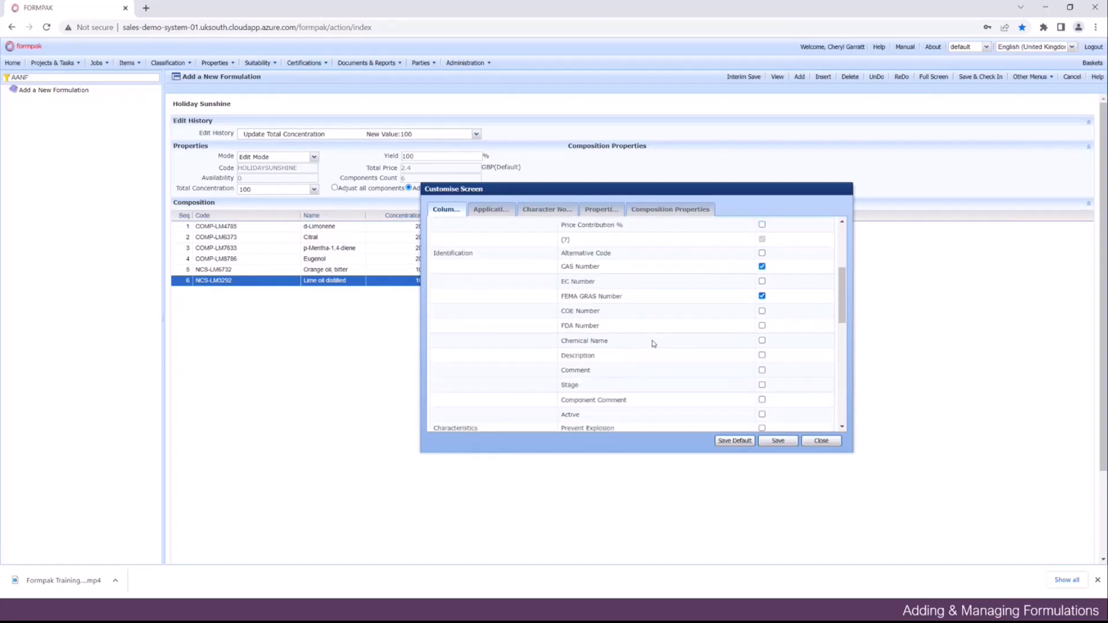
{"action": "scroll", "coordinate": [653, 343], "scroll_direction": "down", "scroll_amount": 2}
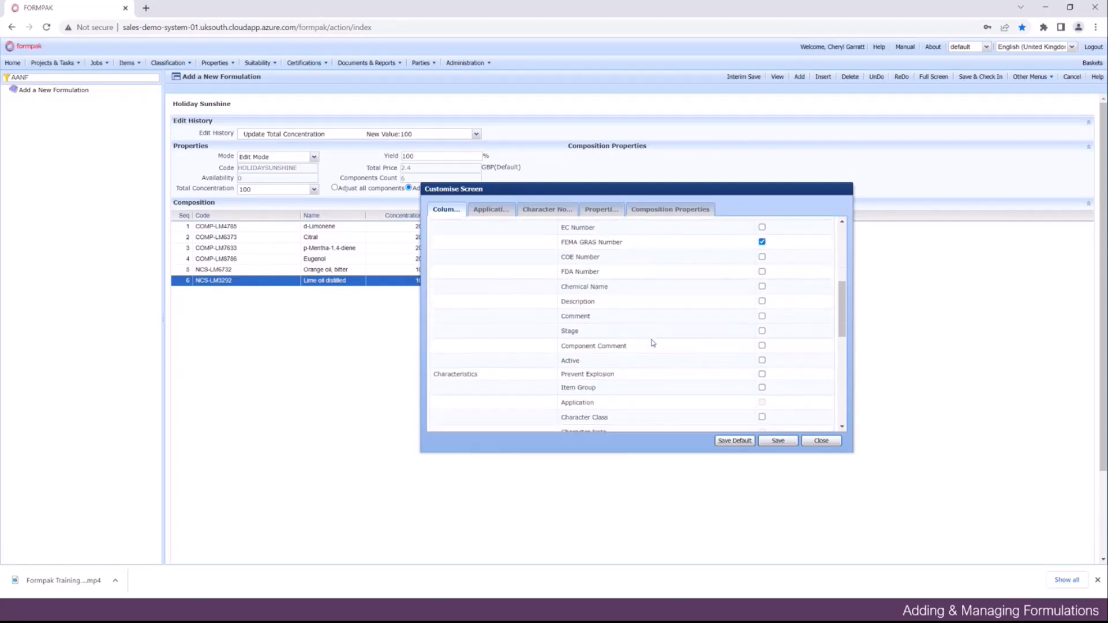
{"action": "scroll", "coordinate": [654, 343], "scroll_direction": "down", "scroll_amount": 1}
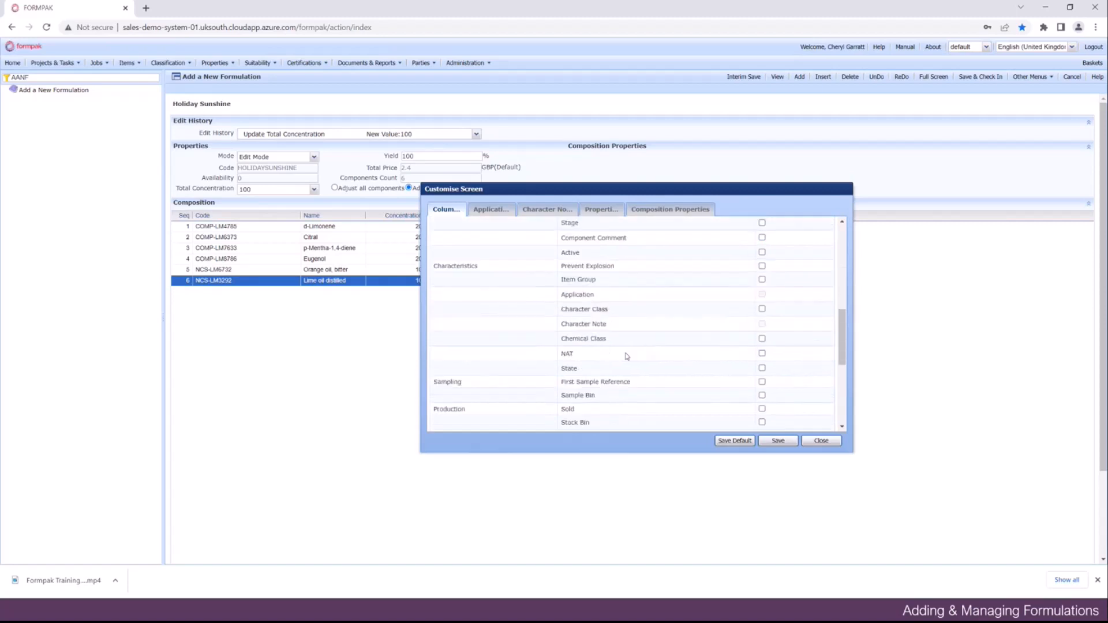
{"action": "left_click", "coordinate": [762, 354]}
{"action": "scroll", "coordinate": [629, 366], "scroll_direction": "down", "scroll_amount": 1}
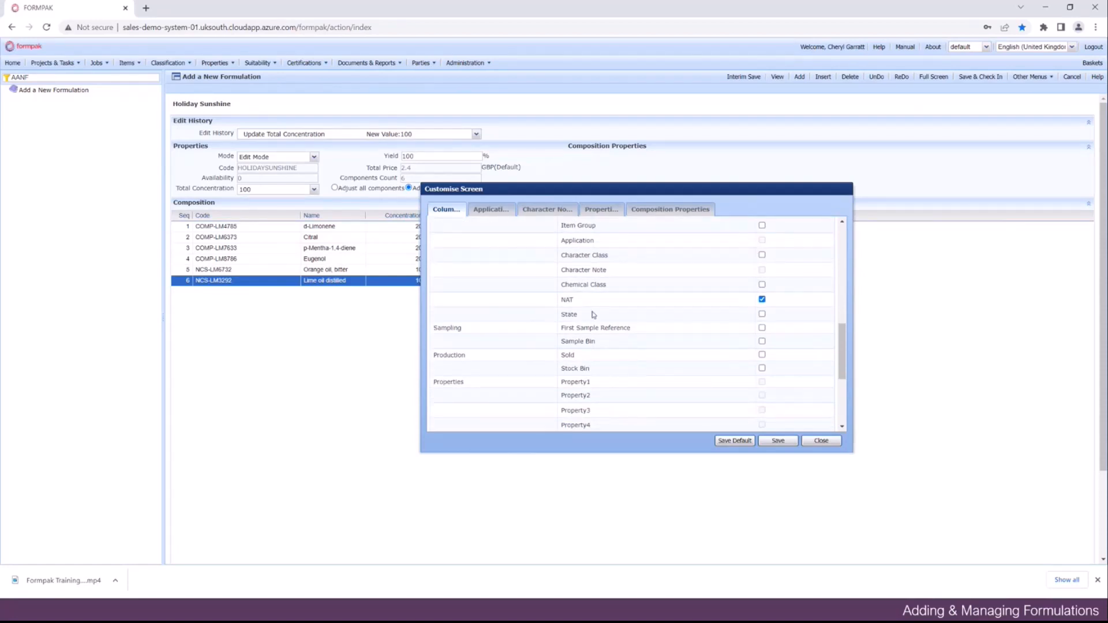
Look at the application and character notes customisation options, and add H317 as the first displayed property
{"action": "left_click", "coordinate": [491, 212]}
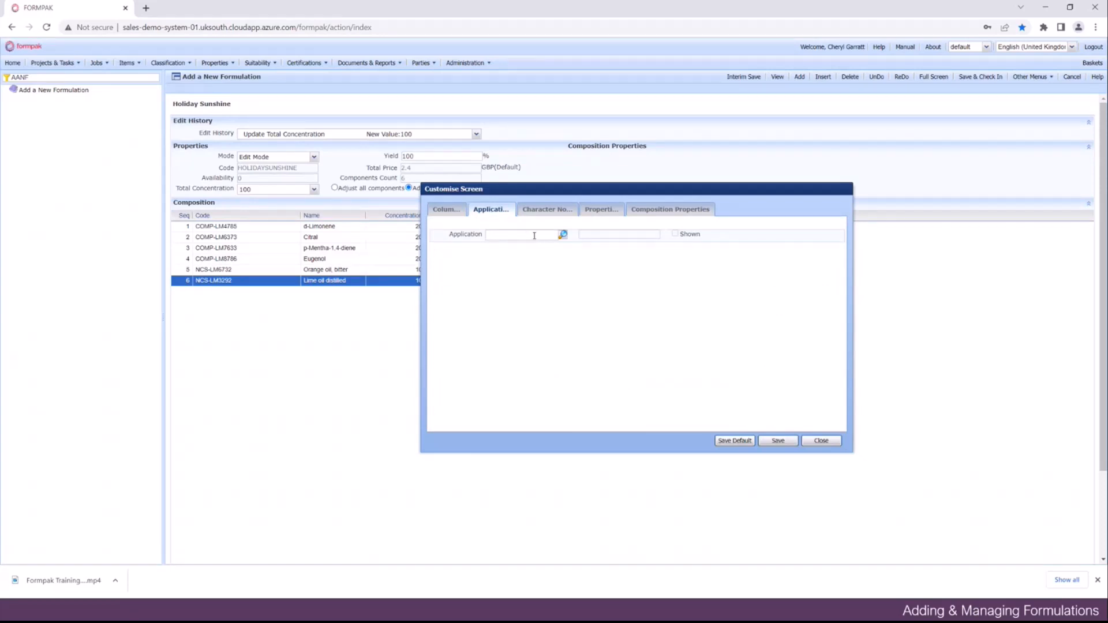
{"action": "left_click", "coordinate": [539, 211]}
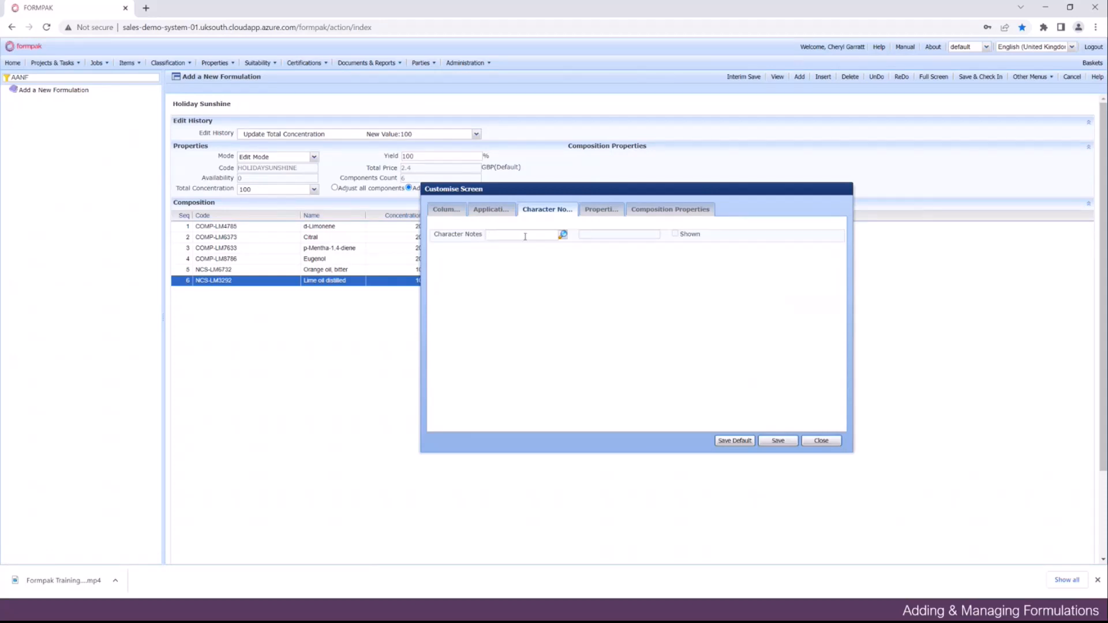
{"action": "left_click", "coordinate": [598, 211]}
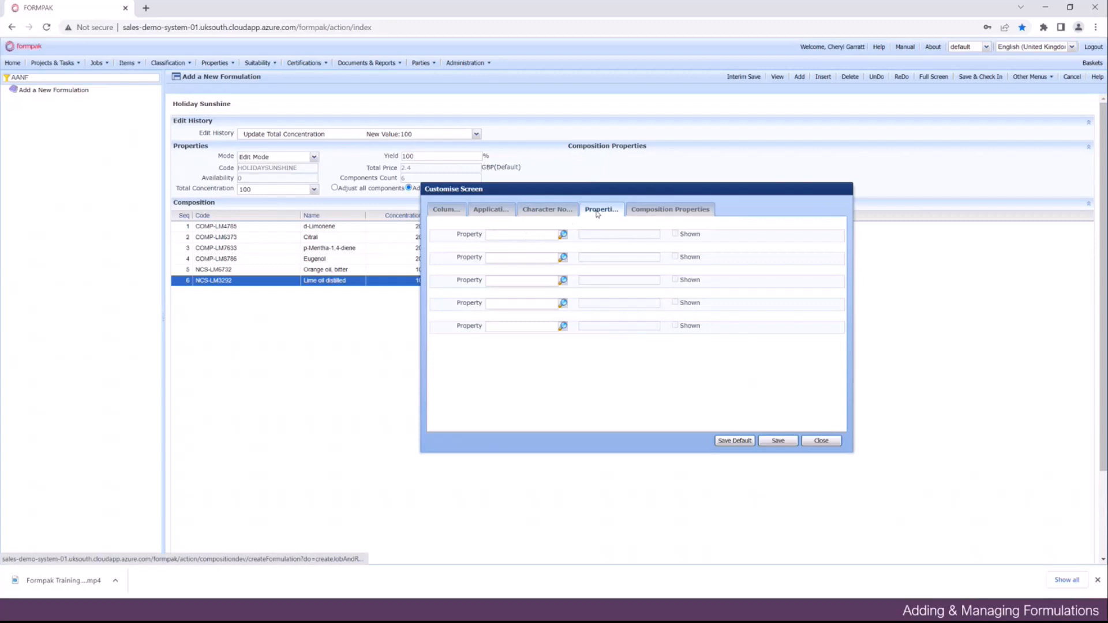
{"action": "left_click", "coordinate": [497, 235]}
{"action": "type", "text": "H317"}
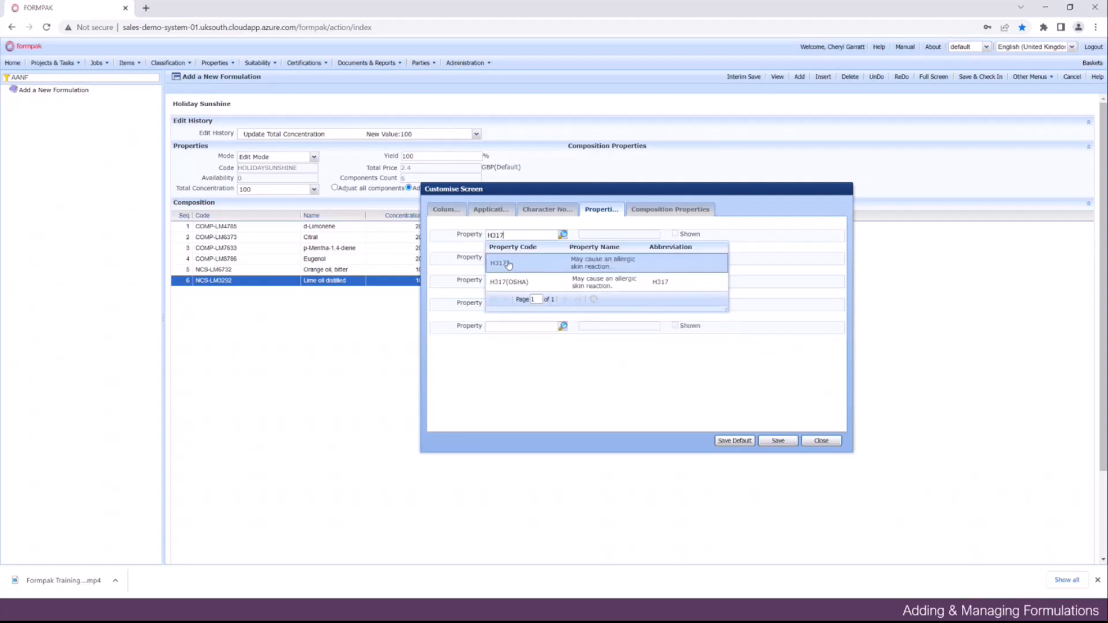
{"action": "left_click", "coordinate": [509, 265]}
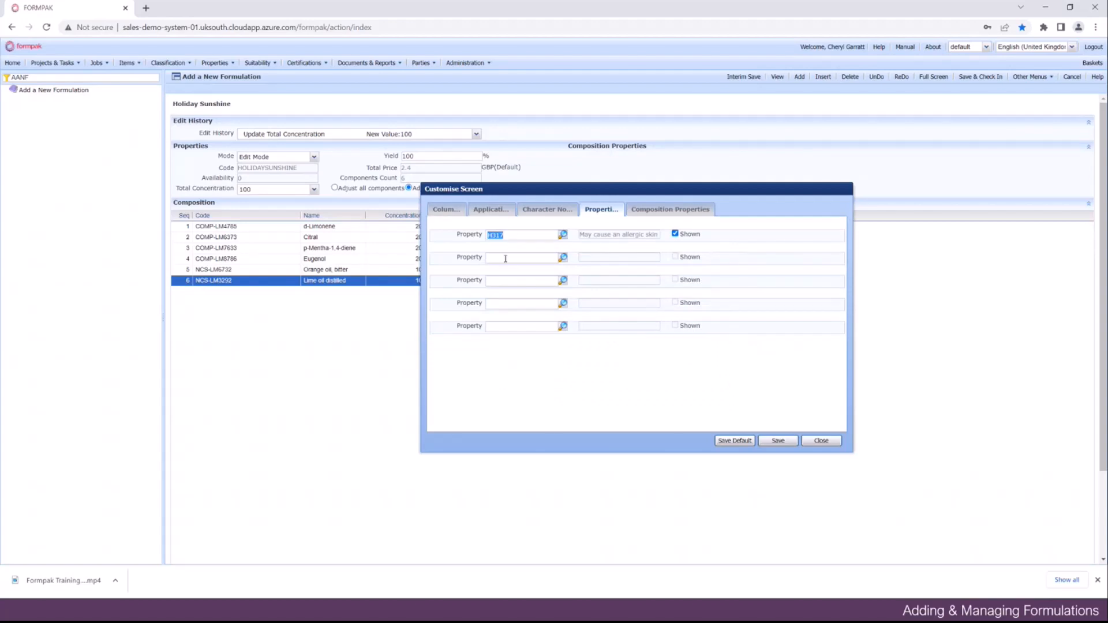
Add the IFRA Category 4 Limit as the second displayed property
{"action": "left_click", "coordinate": [505, 257]}
{"action": "type", "text": "IFRA"}
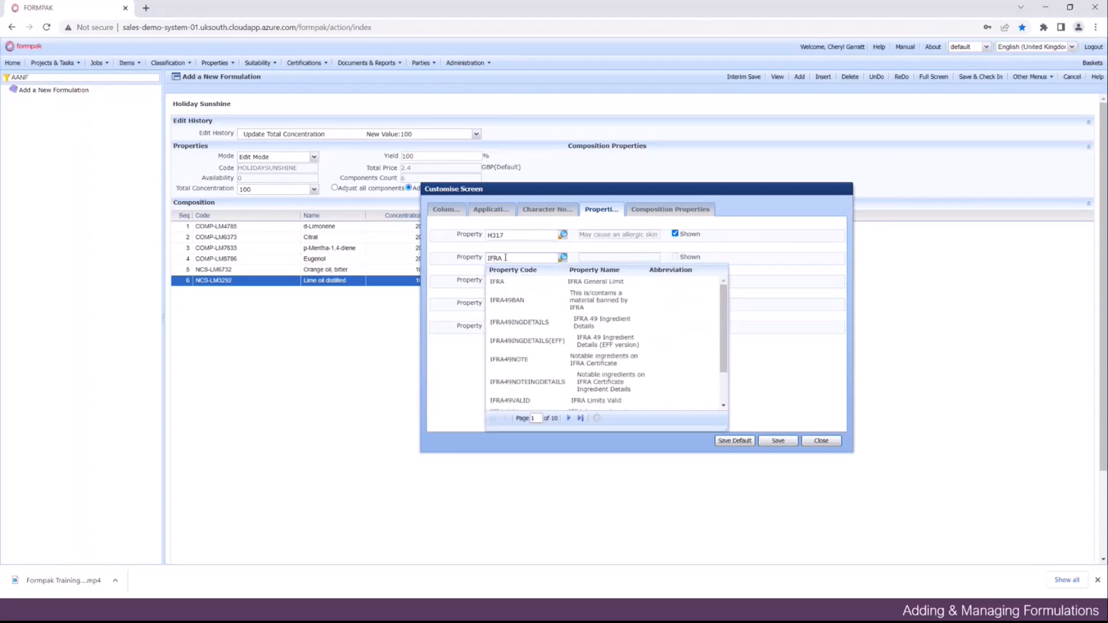
{"action": "type", "text": "CA"}
{"action": "left_click", "coordinate": [515, 318]}
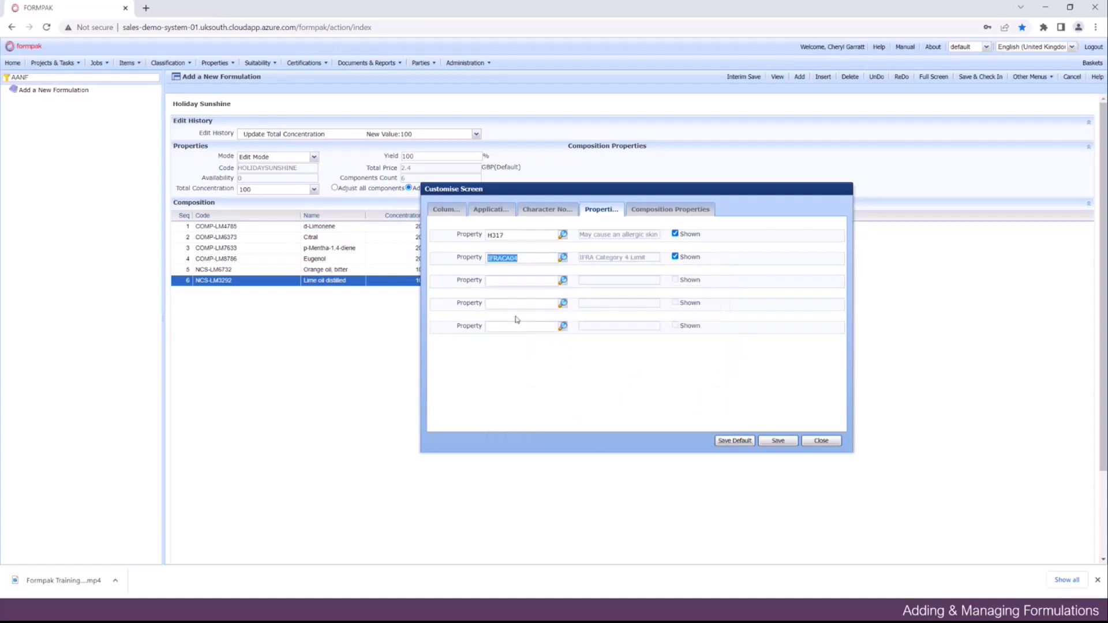
Add AGNINGS, the List of Cosmetic Allergens, as the first displayed composition property
{"action": "left_click", "coordinate": [663, 212]}
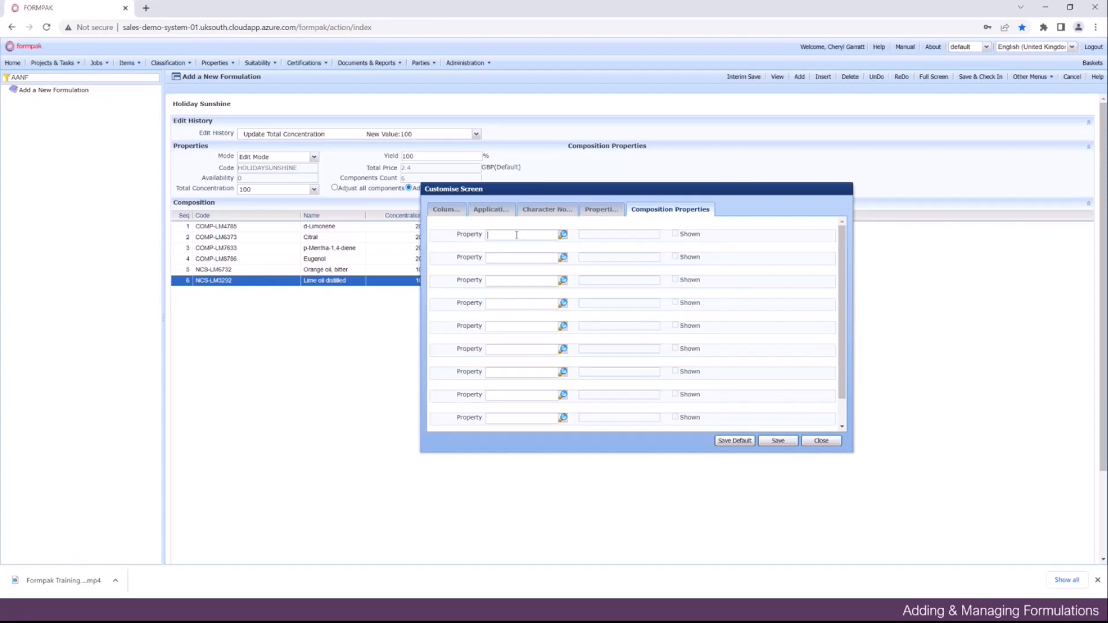
{"action": "type", "text": "AG"}
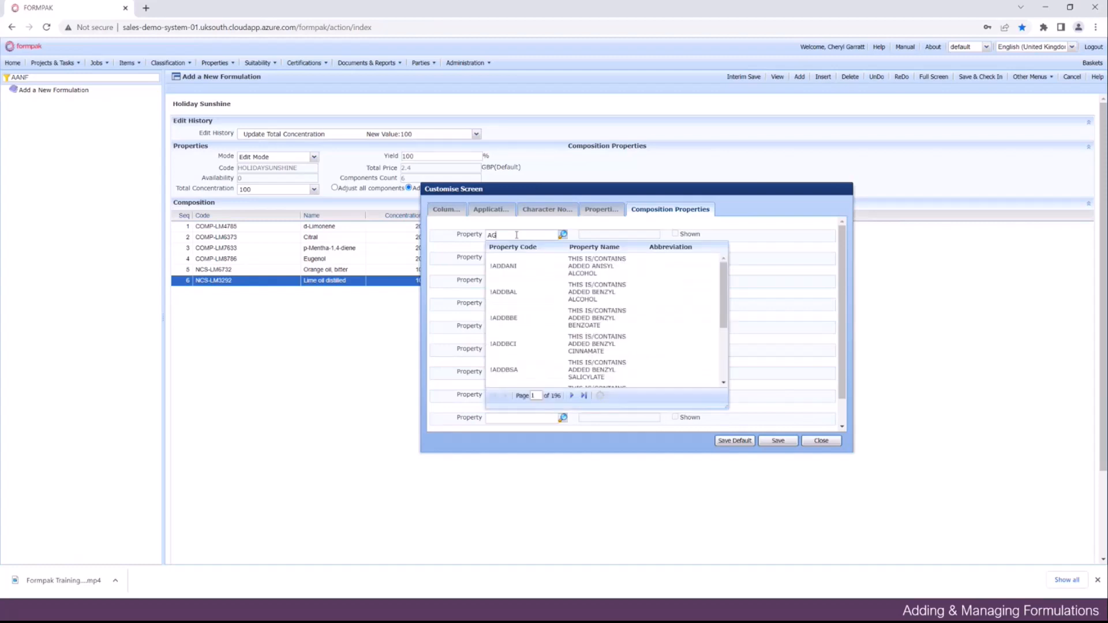
{"action": "type", "text": "INING"}
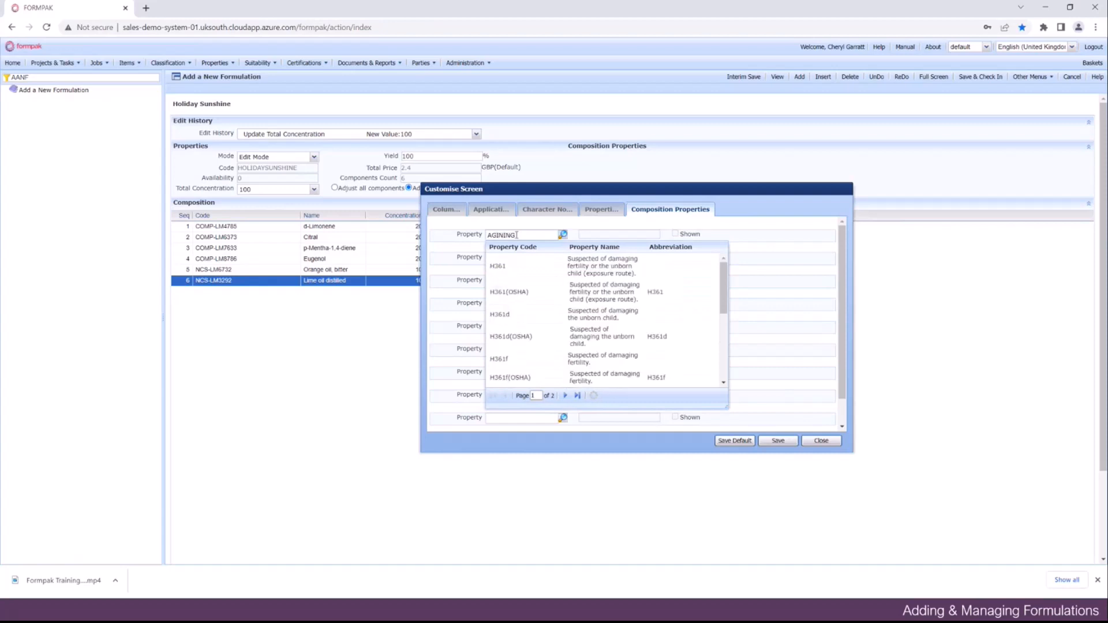
{"action": "key", "text": "BackSpace"}
{"action": "key", "text": "BackSpace"}
{"action": "key", "text": "BackSpace"}
{"action": "key", "text": "BackSpace"}
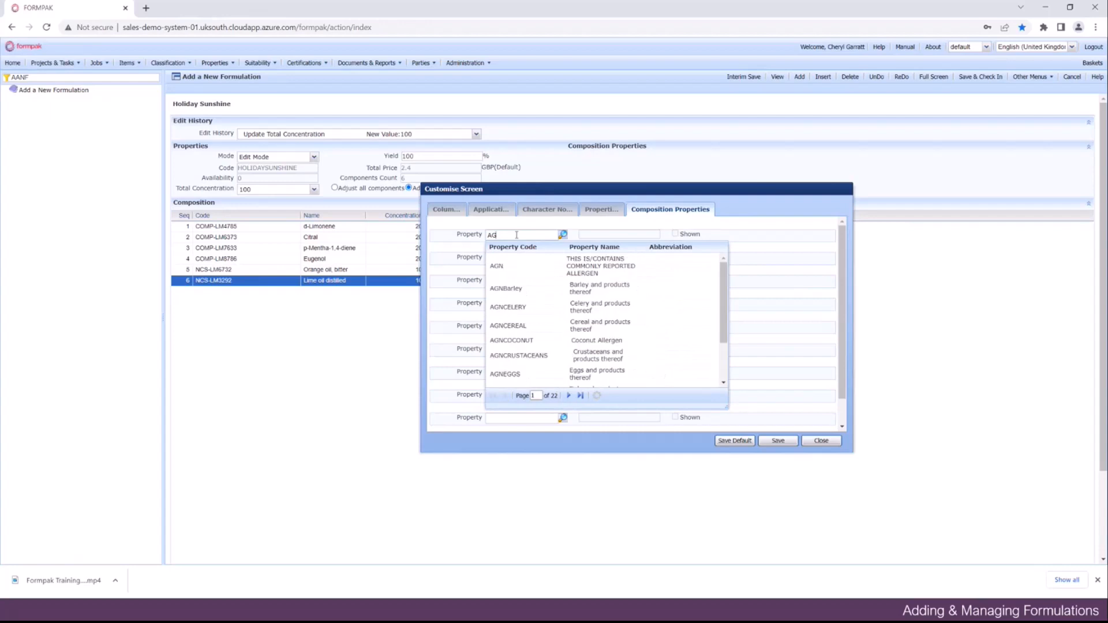
{"action": "type", "text": "M"}
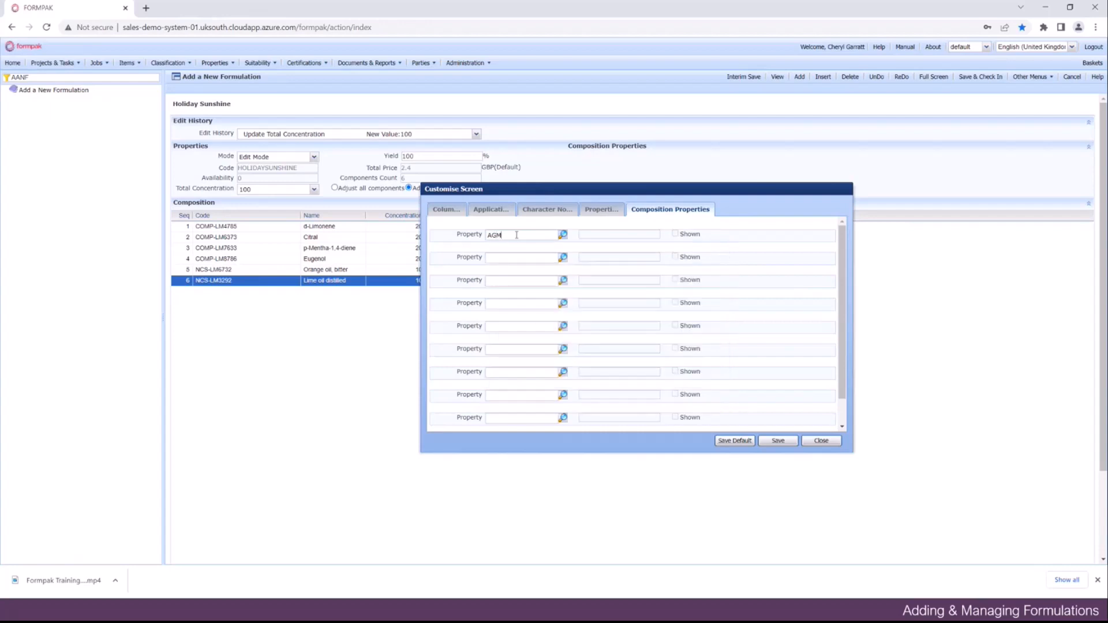
{"action": "key", "text": "BackSpace"}
{"action": "type", "text": "N"}
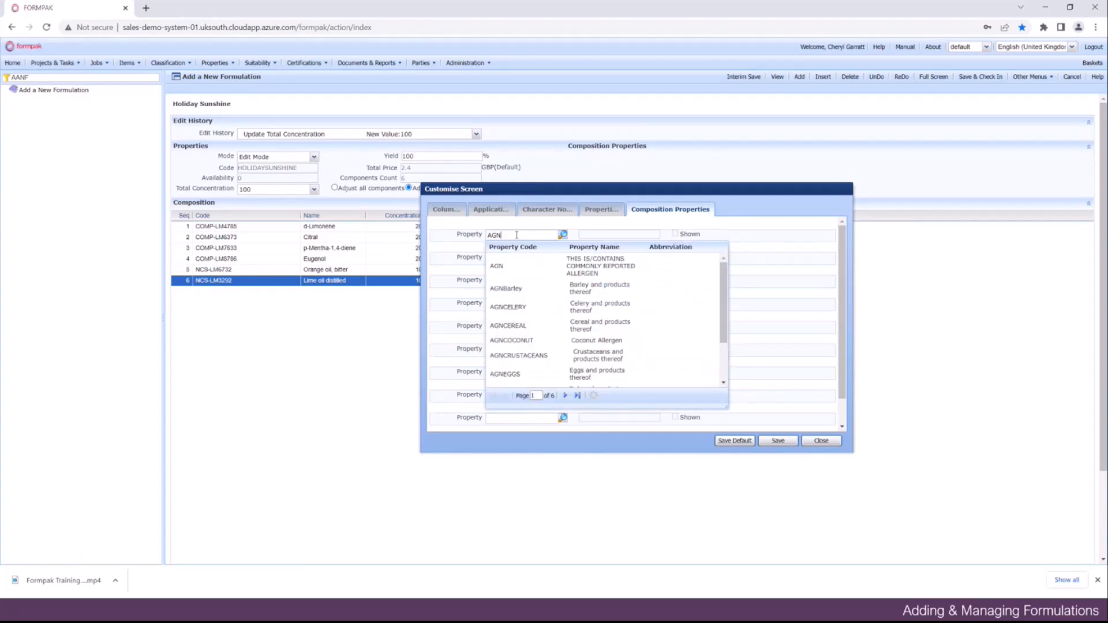
{"action": "type", "text": "IN"}
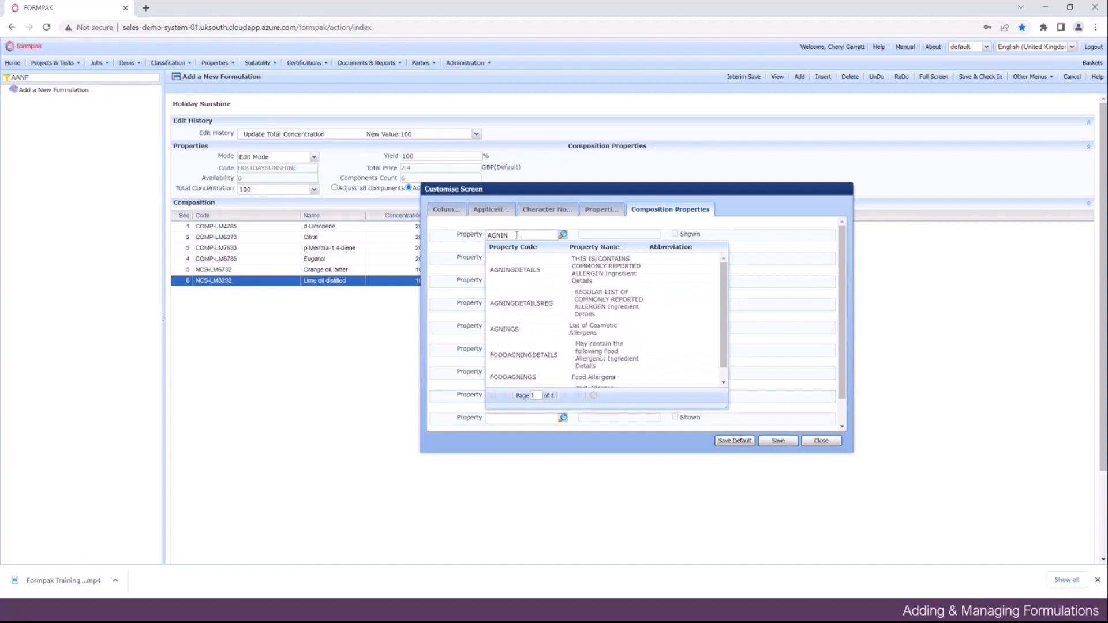
{"action": "left_click", "coordinate": [517, 332]}
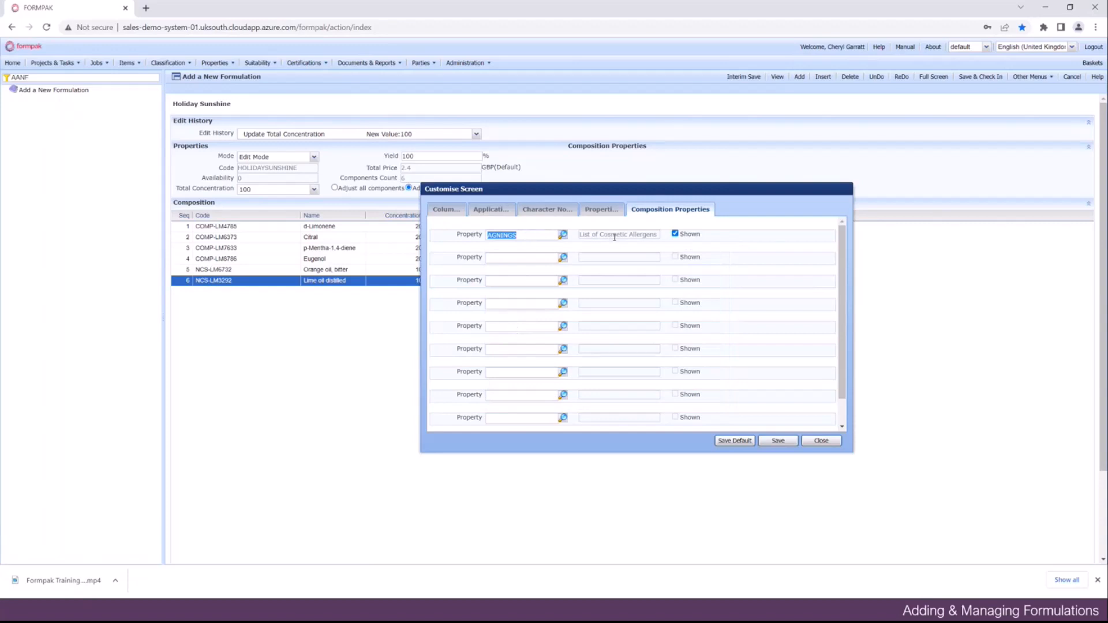
Save the screen customisation as the default and calculate the formulation's properties immediately
{"action": "left_click", "coordinate": [733, 442]}
{"action": "left_click", "coordinate": [619, 335]}
{"action": "left_click", "coordinate": [1051, 79]}
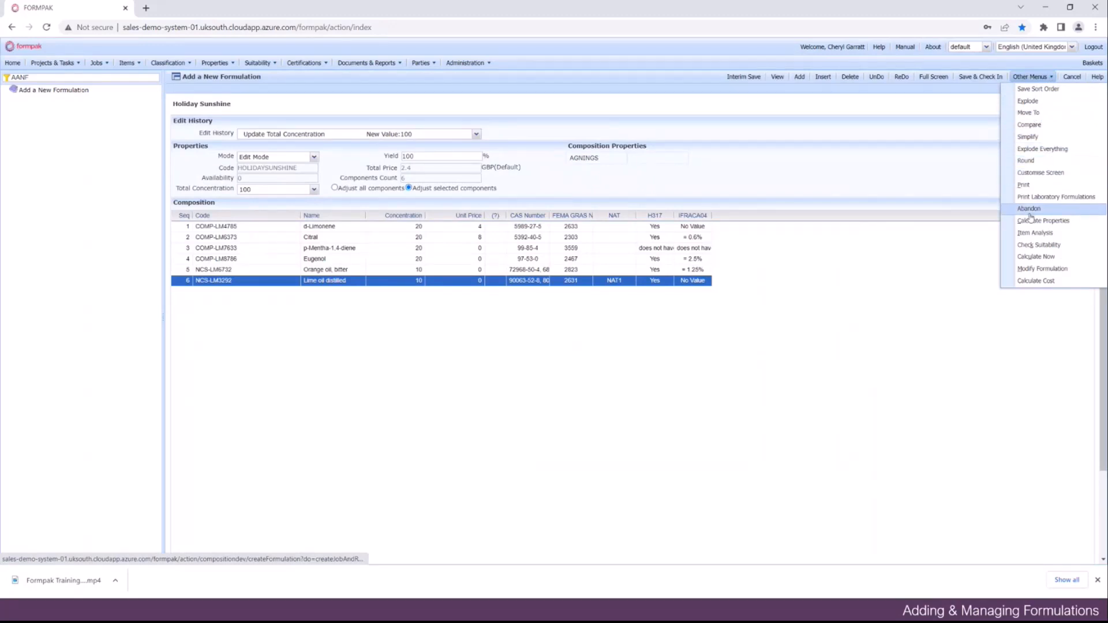
{"action": "left_click", "coordinate": [1029, 259]}
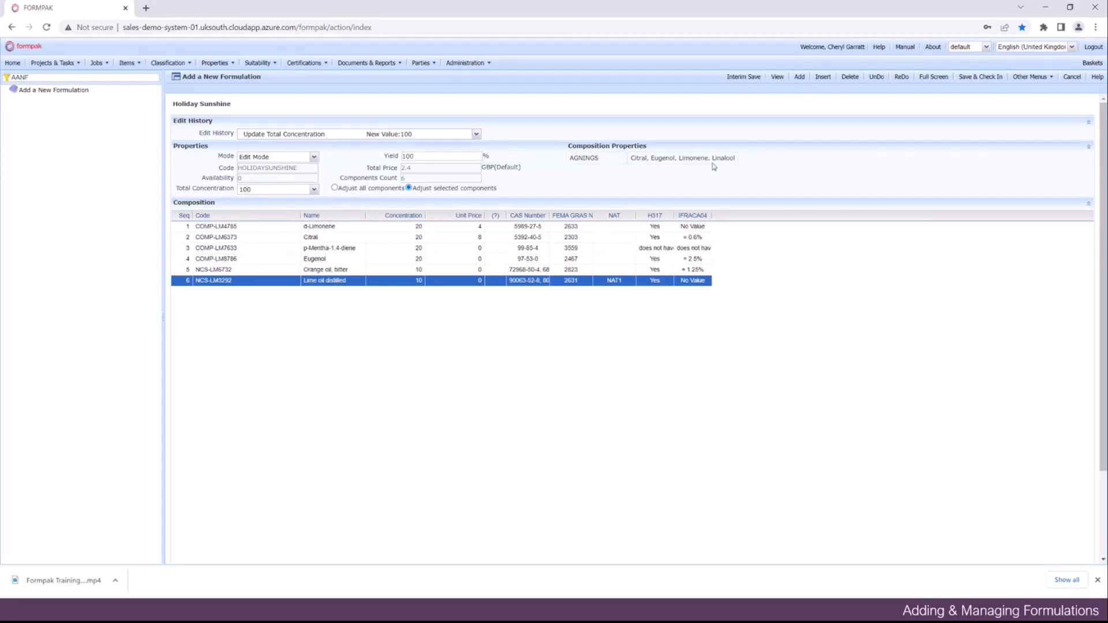
Compare the Holiday Sunshine composition with version 4000 of the Citrus Burst formulation (CITRUSBURST)
{"action": "left_click", "coordinate": [1053, 81]}
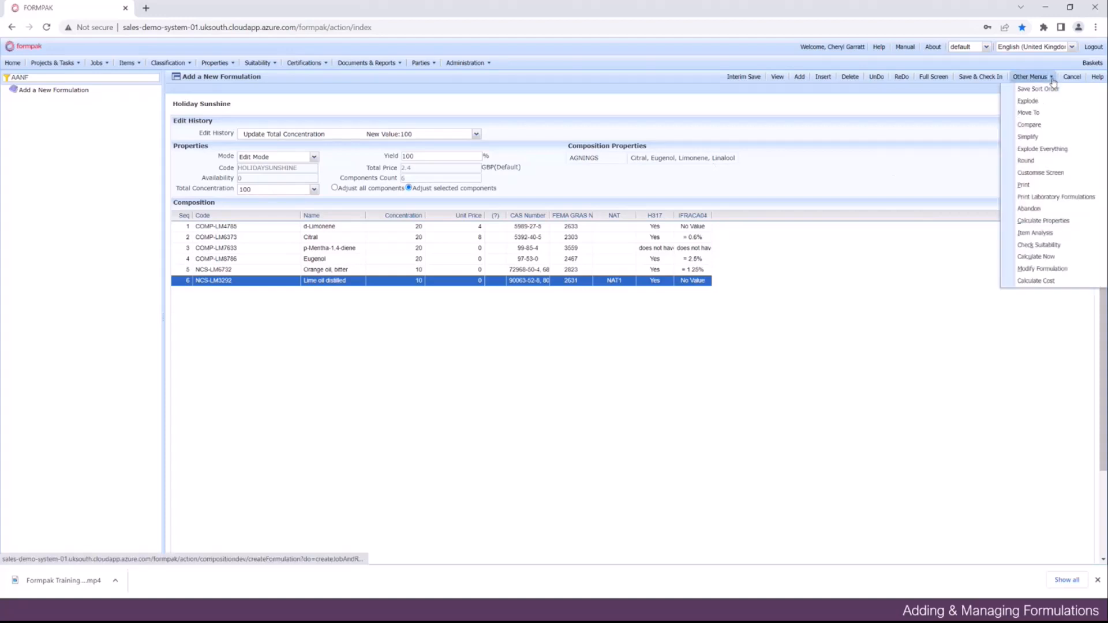
{"action": "left_click", "coordinate": [1033, 128]}
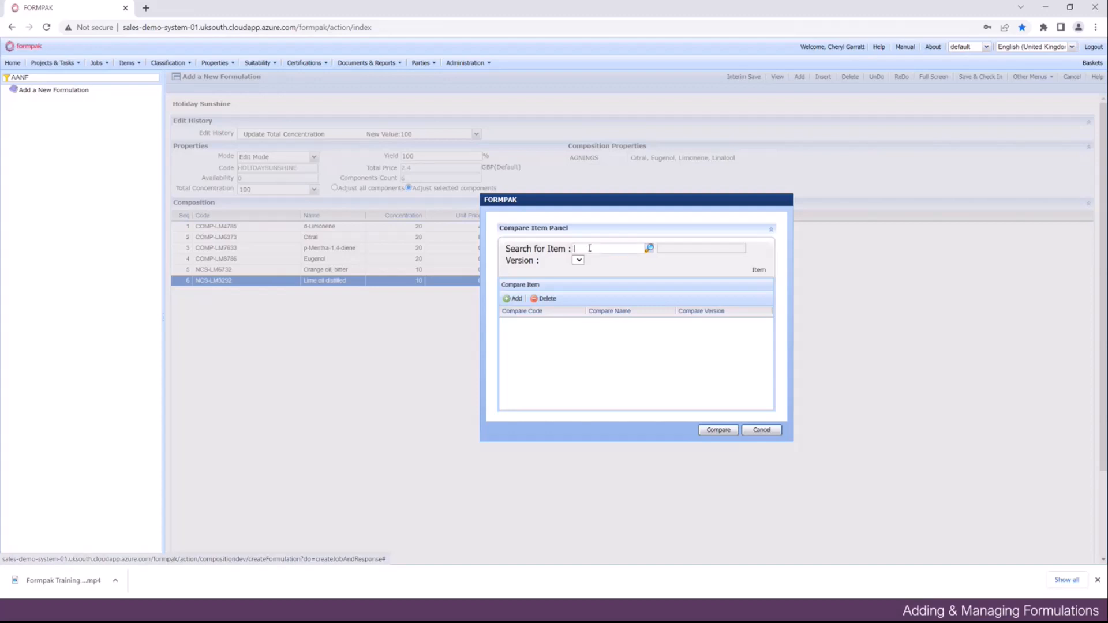
{"action": "type", "text": "CITRU"}
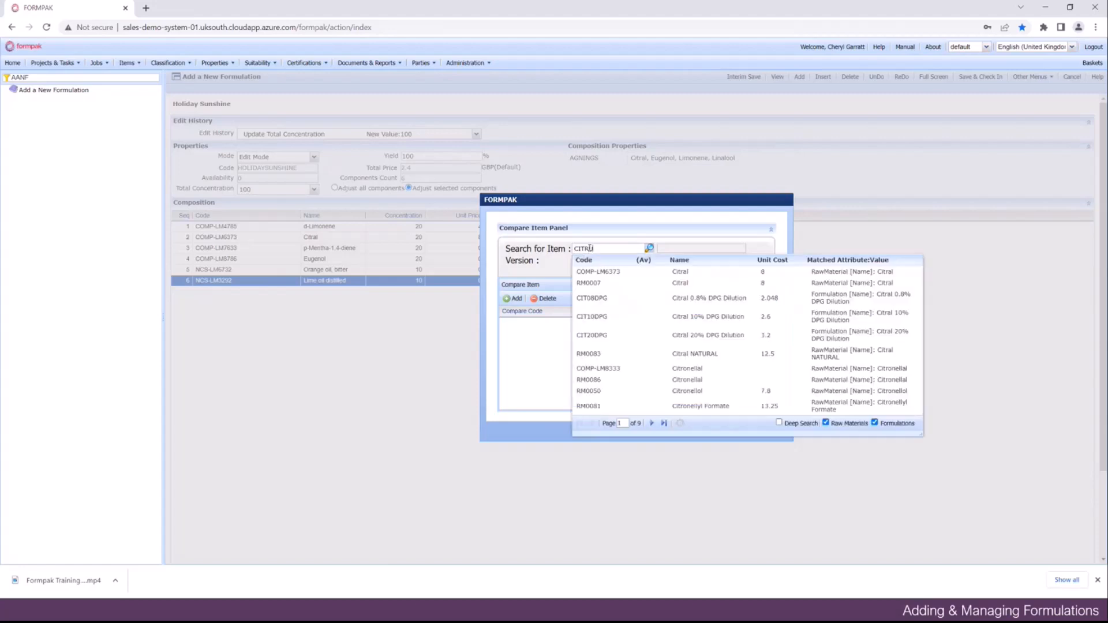
{"action": "type", "text": "S"}
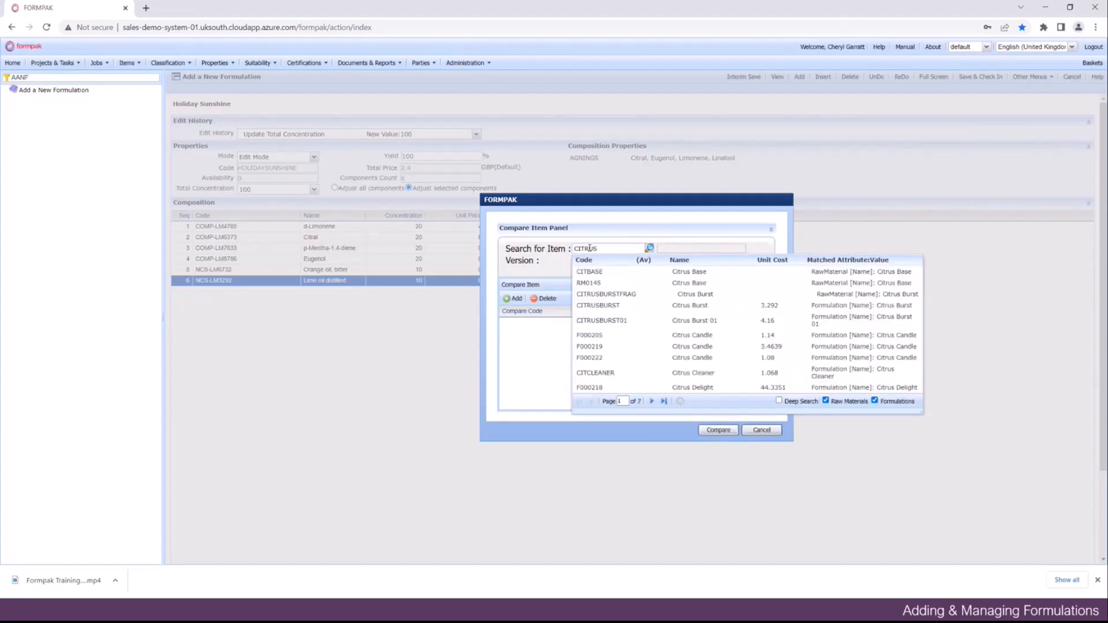
{"action": "left_click", "coordinate": [603, 307]}
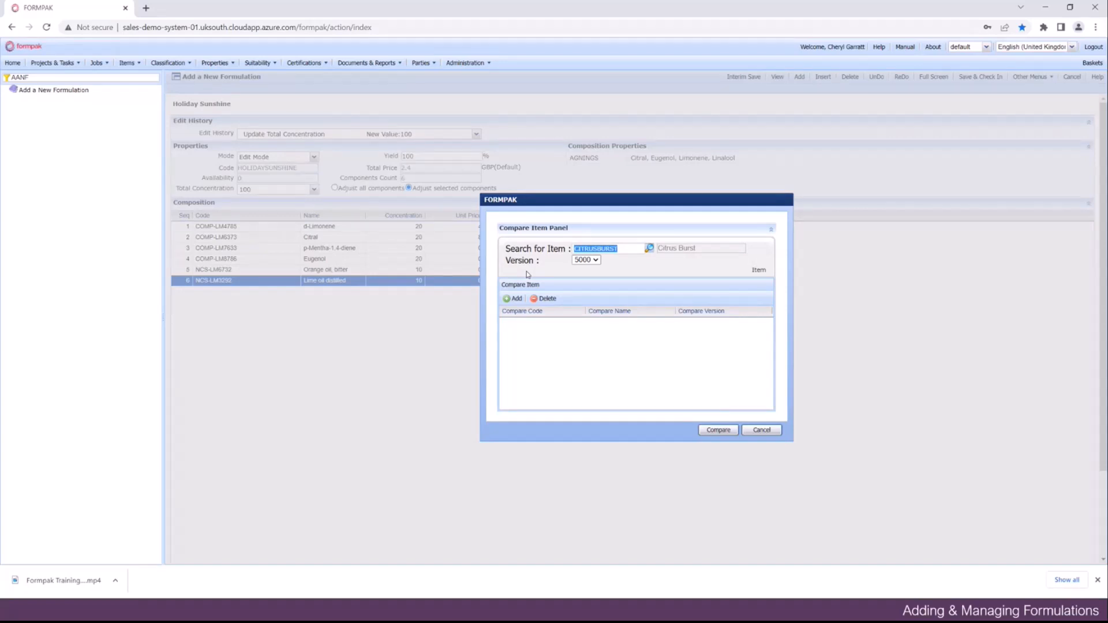
{"action": "left_click", "coordinate": [601, 261]}
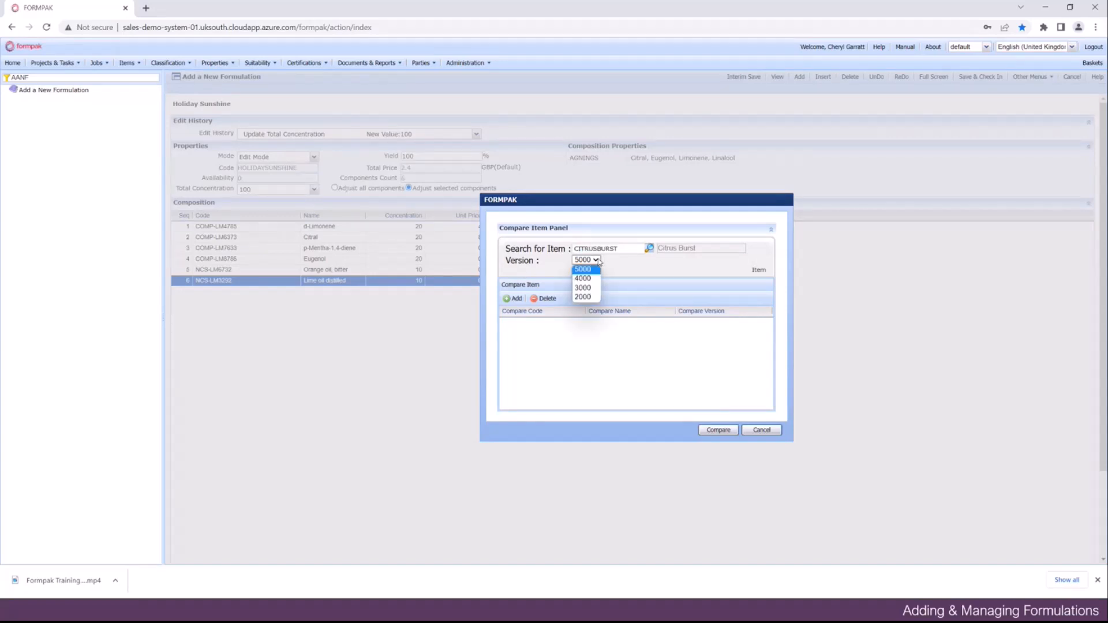
{"action": "left_click", "coordinate": [584, 278]}
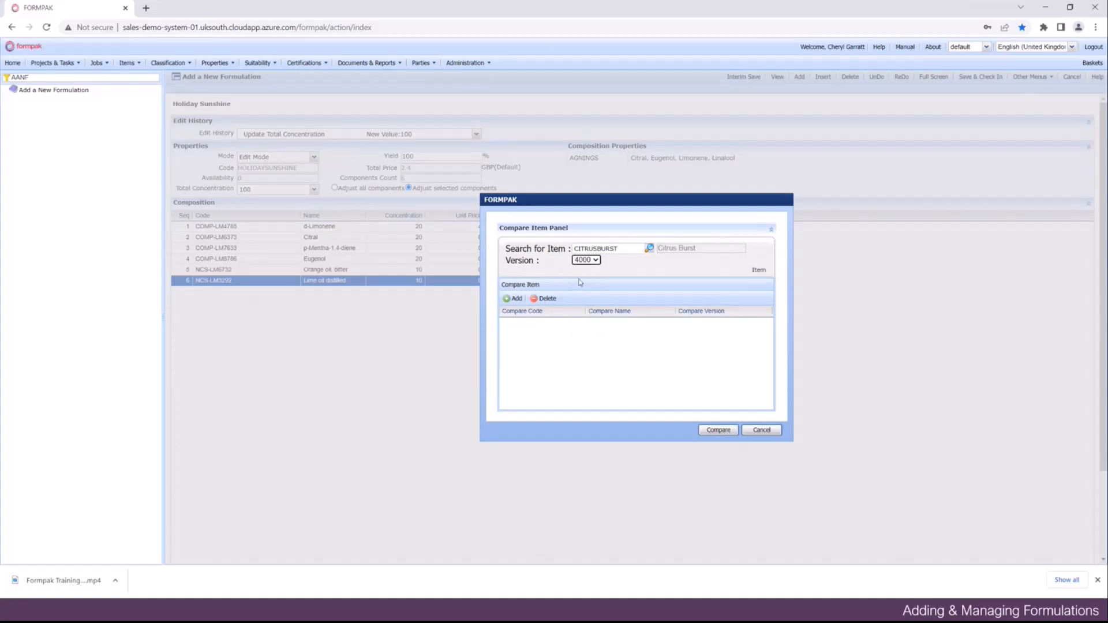
{"action": "left_click", "coordinate": [512, 299]}
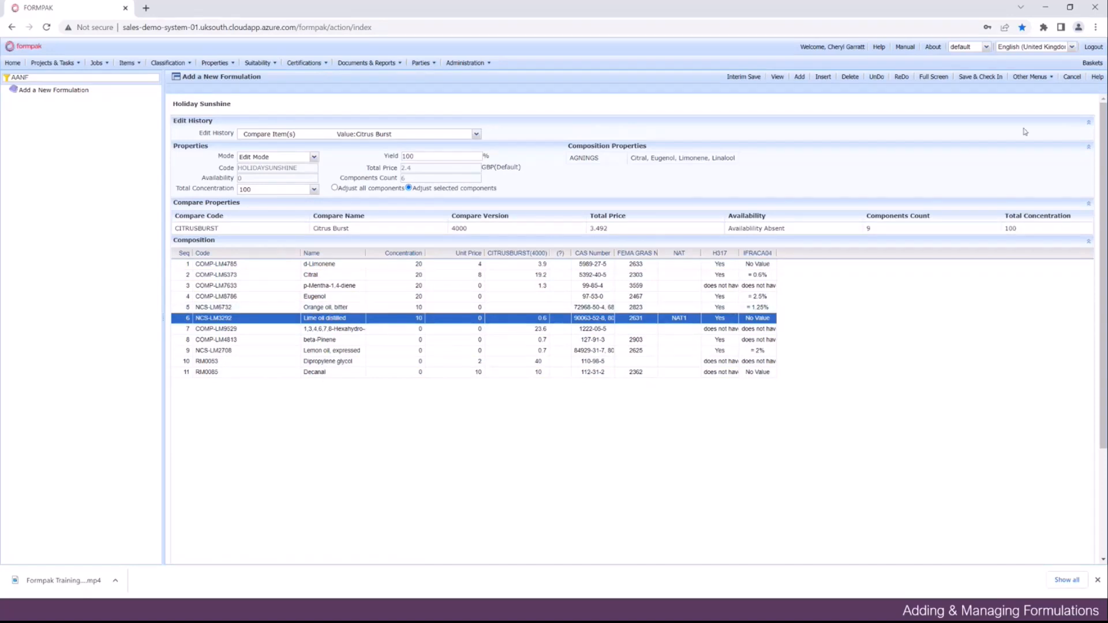
Remove Citrus Burst from the compared items and apply the emptied comparison list
{"action": "left_click", "coordinate": [1032, 77]}
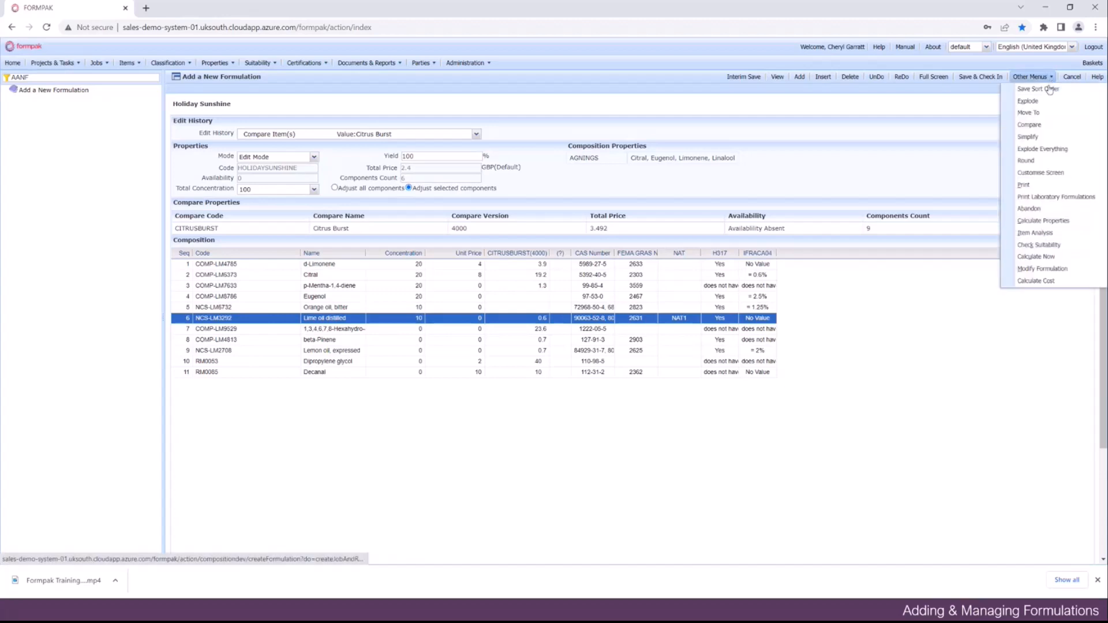
{"action": "left_click", "coordinate": [1031, 125]}
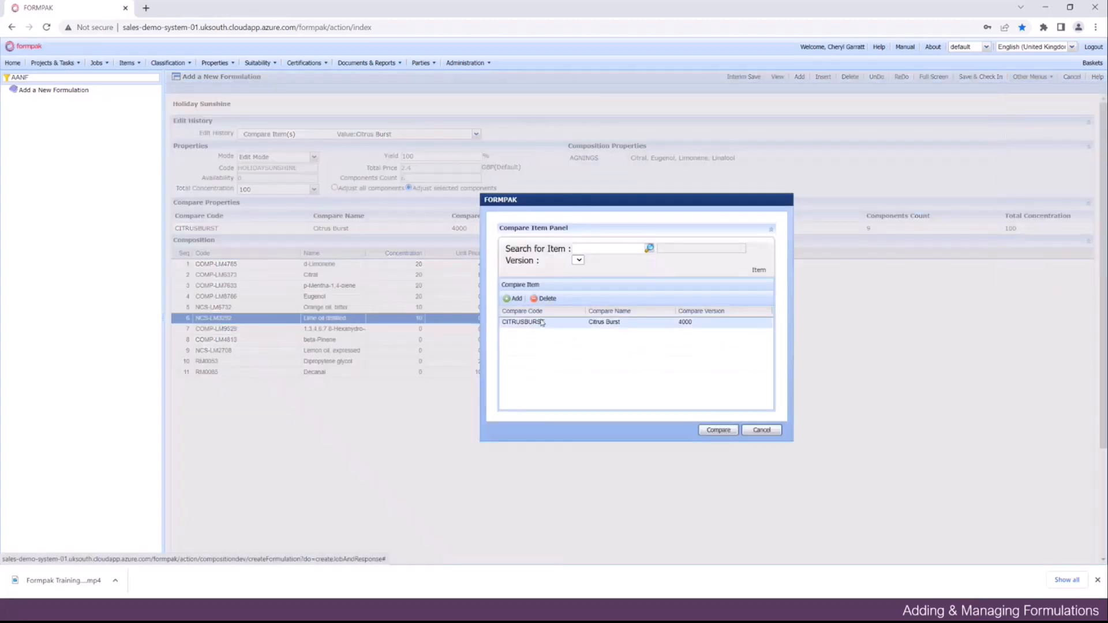
{"action": "left_click", "coordinate": [538, 323]}
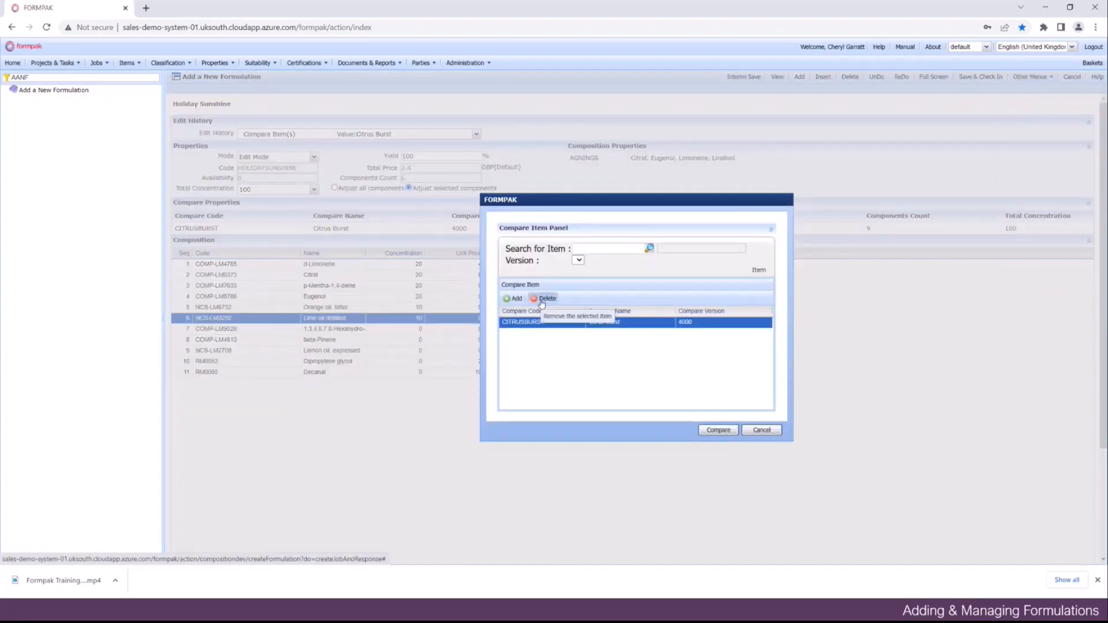
{"action": "left_click", "coordinate": [543, 298]}
{"action": "left_click", "coordinate": [714, 431]}
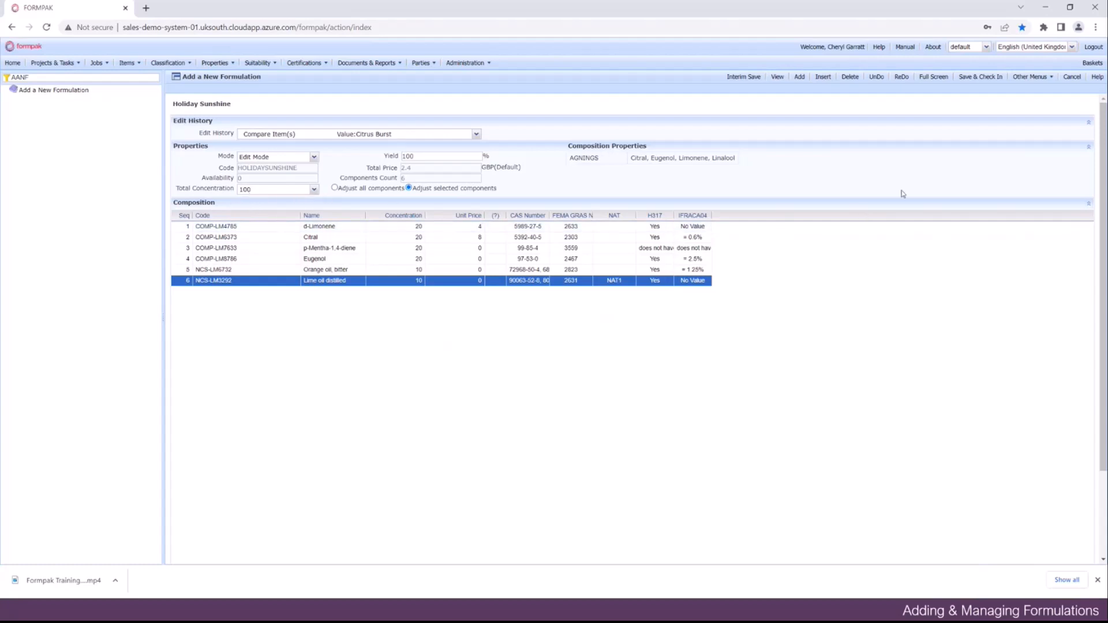
Save and check in the Holiday Sunshine composition
{"action": "left_click", "coordinate": [974, 82]}
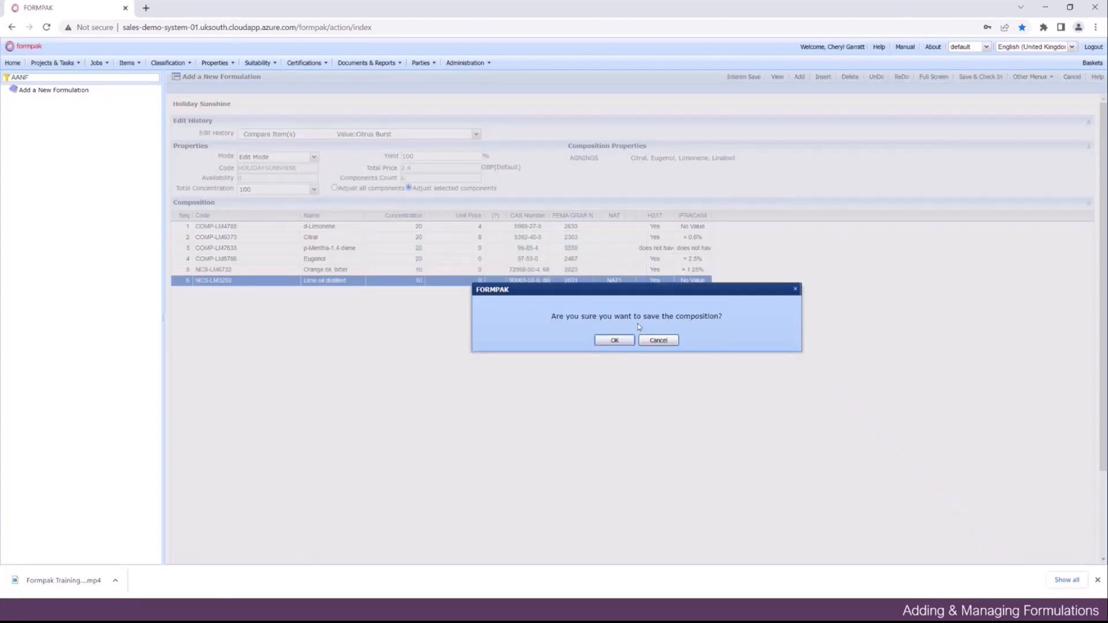
{"action": "left_click", "coordinate": [618, 342]}
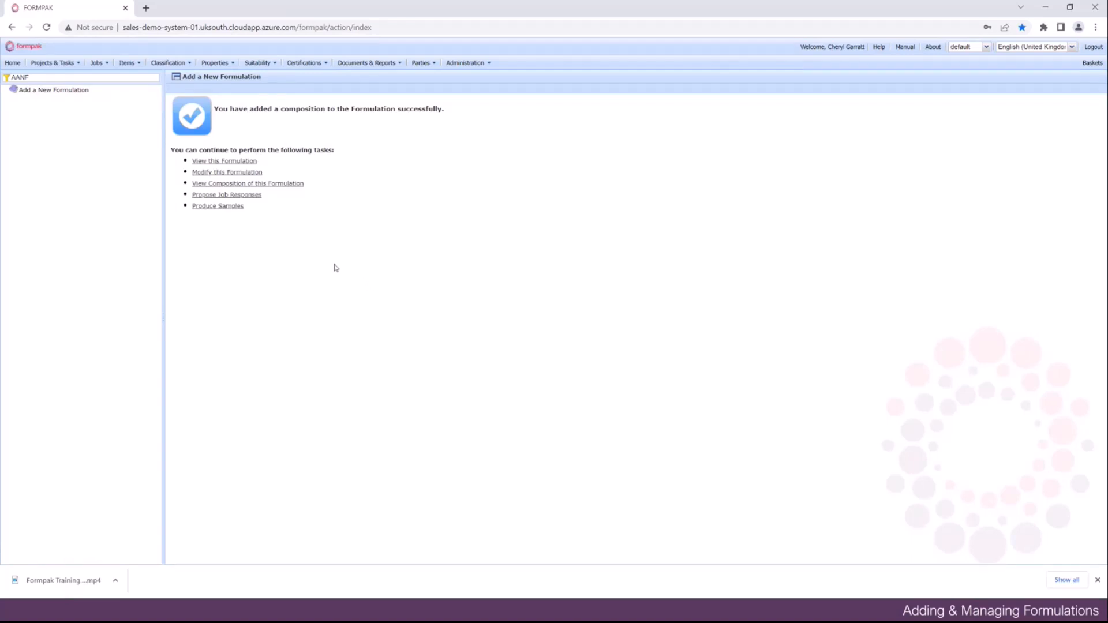
Open the saved formulation for modification and set its item use to Fragrance
{"action": "left_click", "coordinate": [243, 173]}
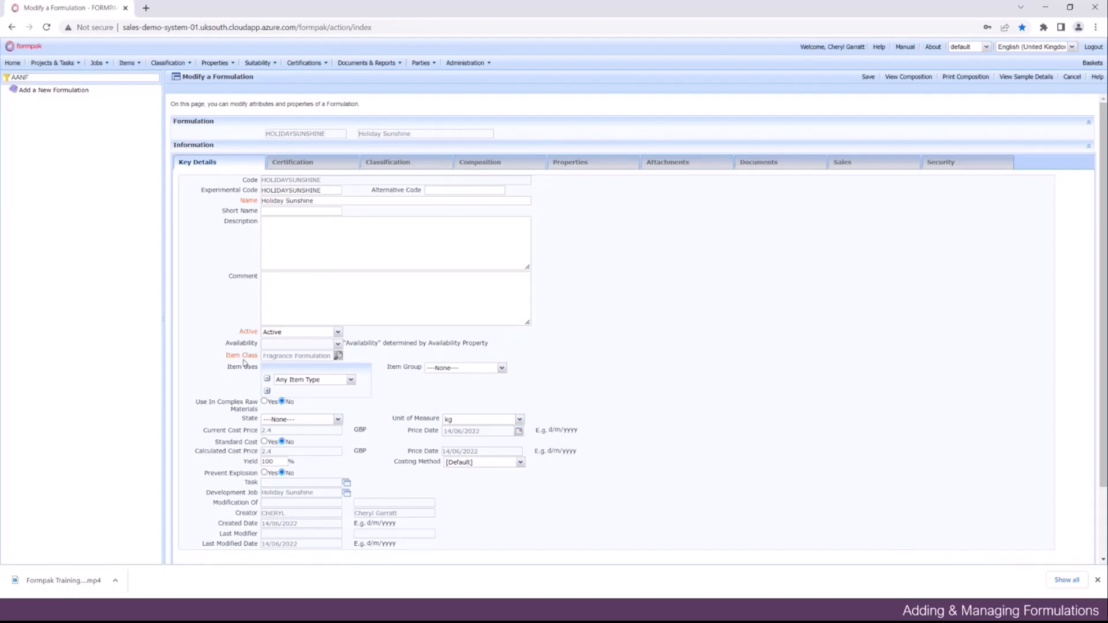
{"action": "left_click", "coordinate": [350, 382]}
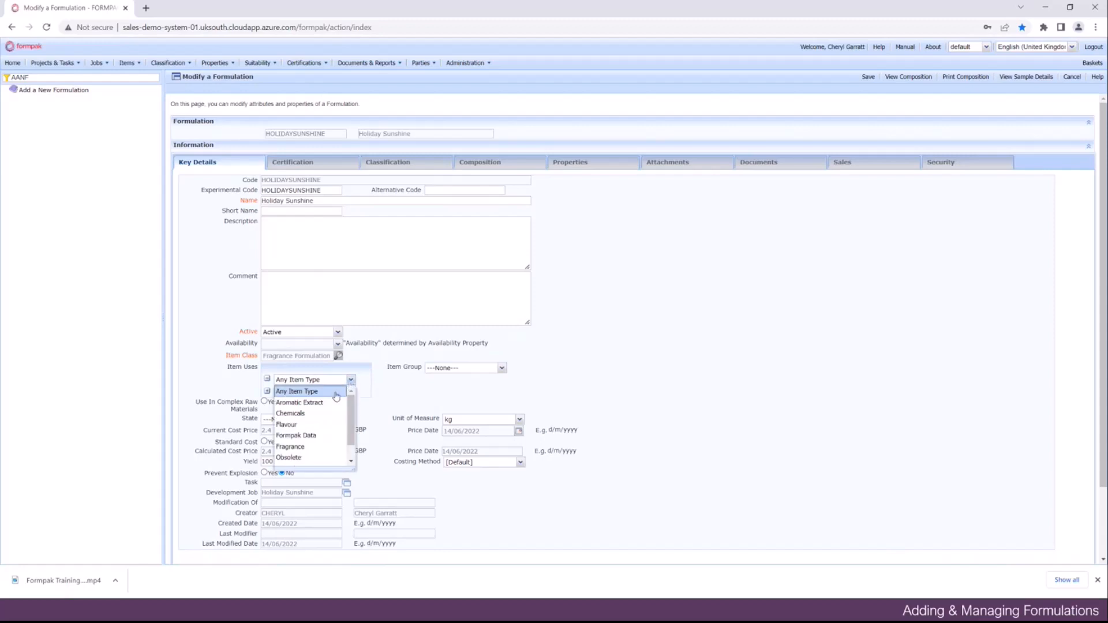
{"action": "left_click", "coordinate": [298, 448]}
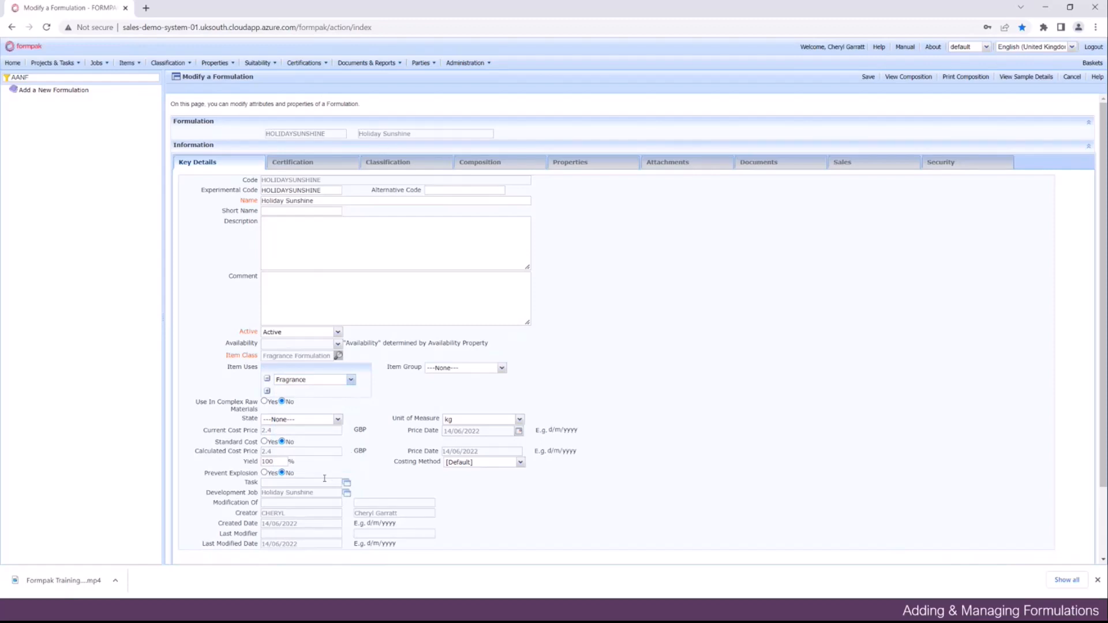
Look at the available certification properties and view the formulation's HALAL certification status
{"action": "left_click", "coordinate": [310, 169]}
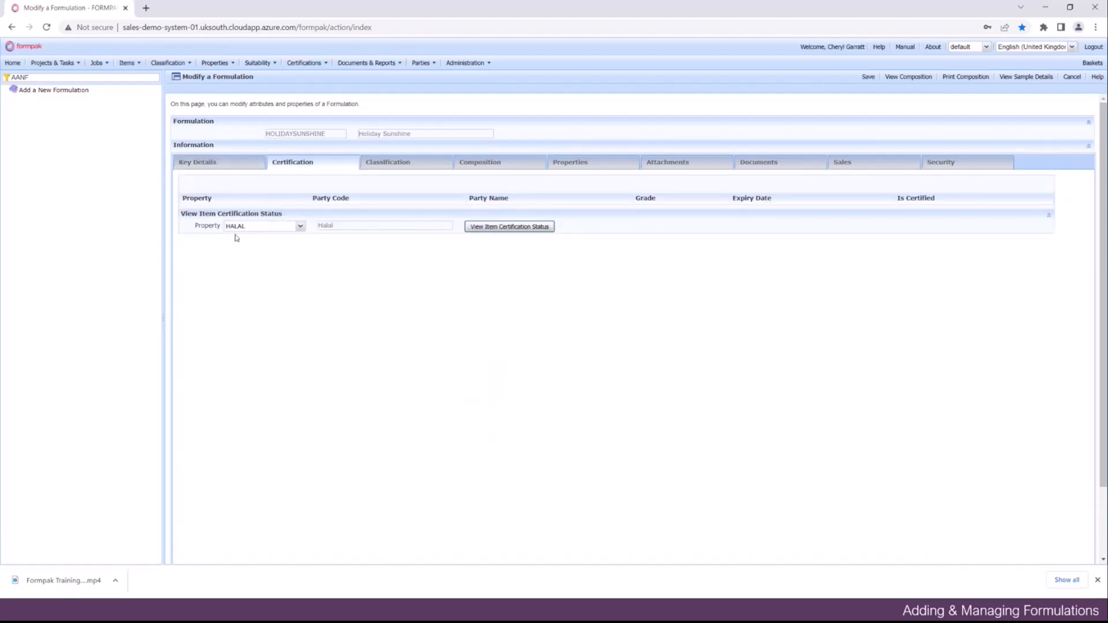
{"action": "left_click", "coordinate": [300, 227]}
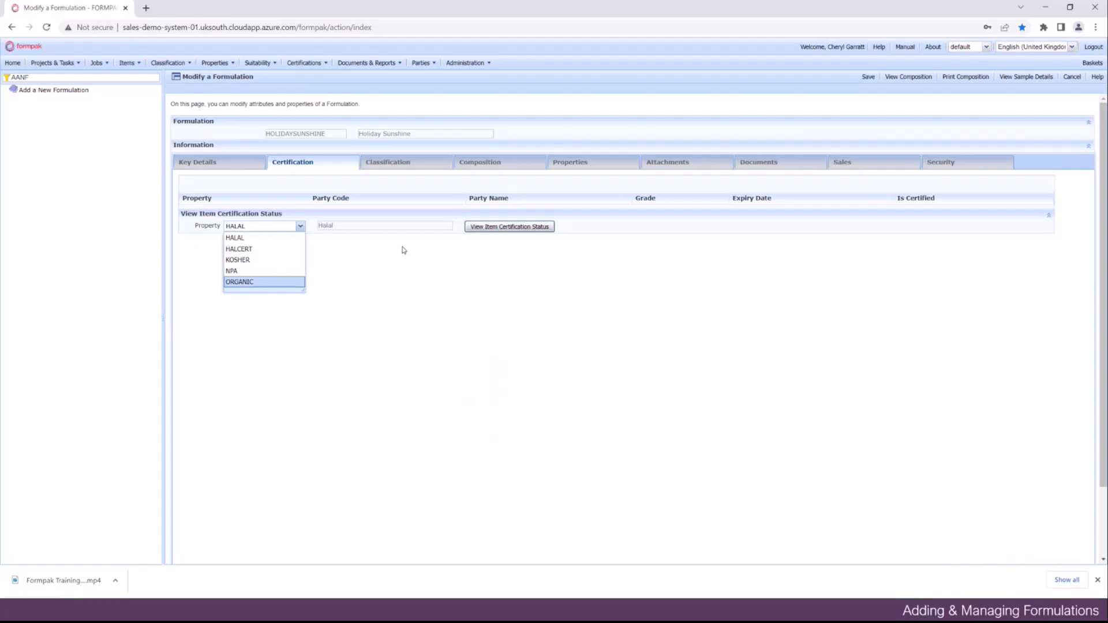
{"action": "left_click", "coordinate": [498, 227]}
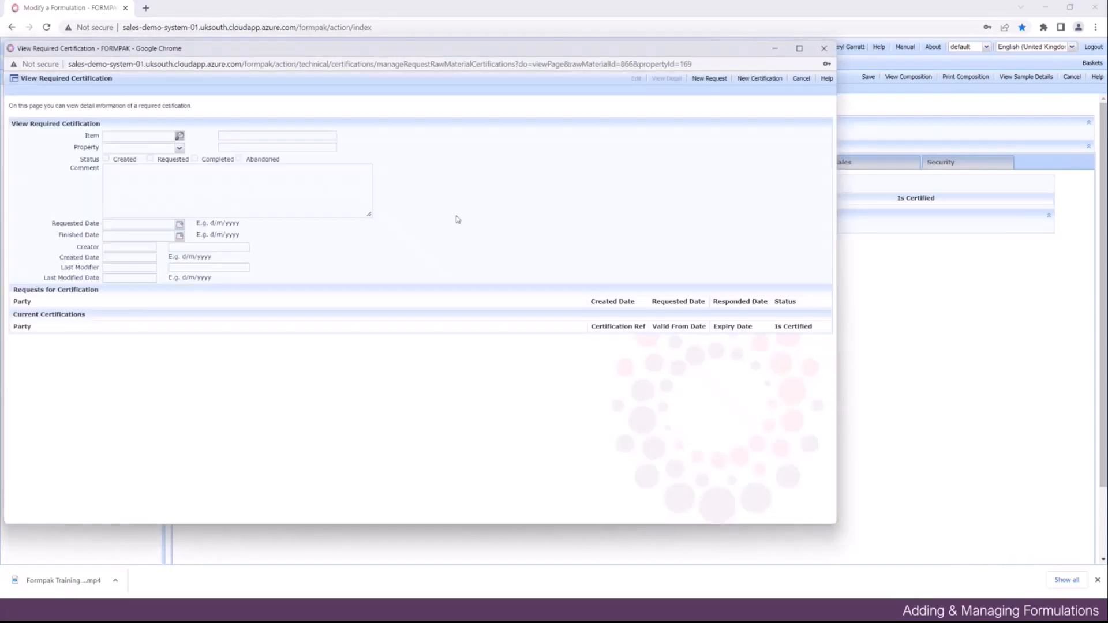
{"action": "left_click", "coordinate": [824, 49]}
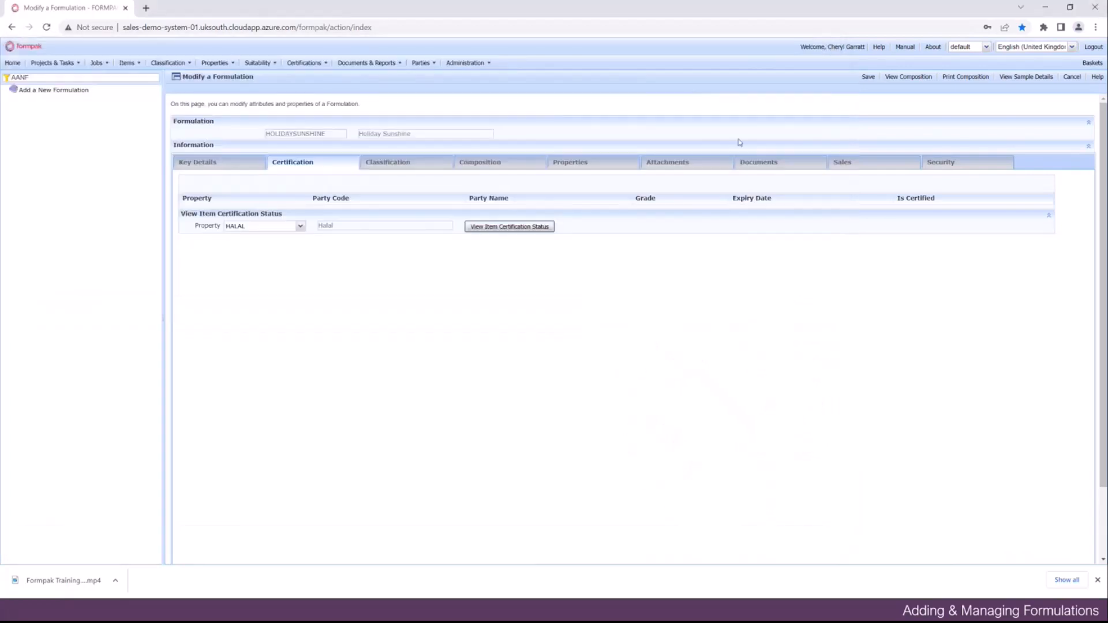
Add a Citrus character note to the formulation's classification
{"action": "left_click", "coordinate": [398, 166]}
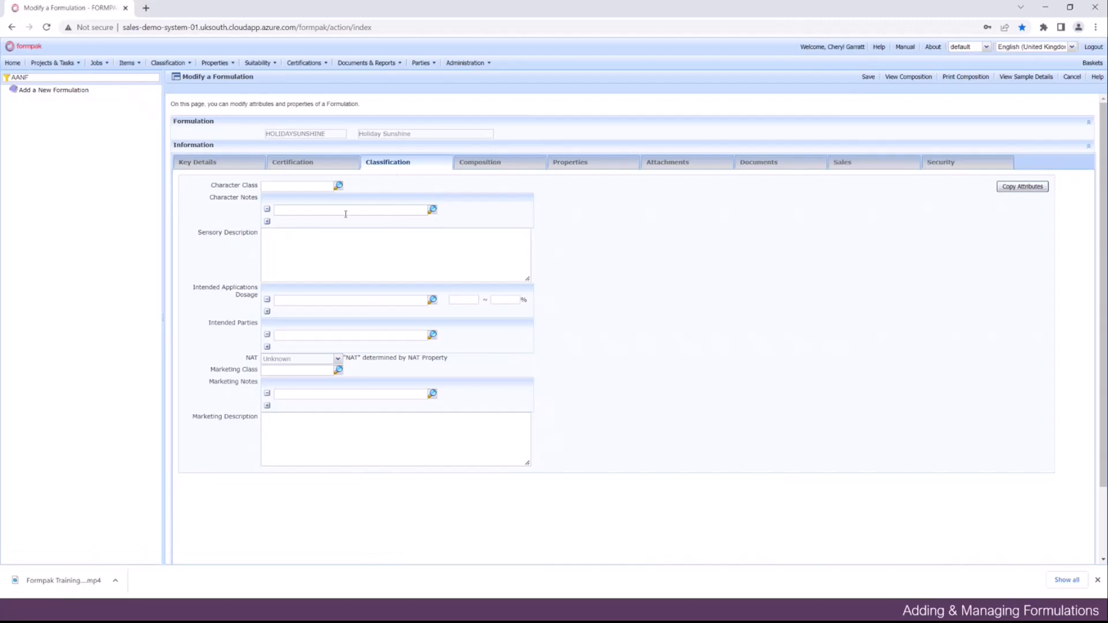
{"action": "left_click", "coordinate": [311, 212]}
{"action": "type", "text": "CITRUS"}
{"action": "left_click", "coordinate": [302, 232]}
Look through the formulation's composition version details, its calculated properties and its attachments
{"action": "left_click", "coordinate": [482, 163]}
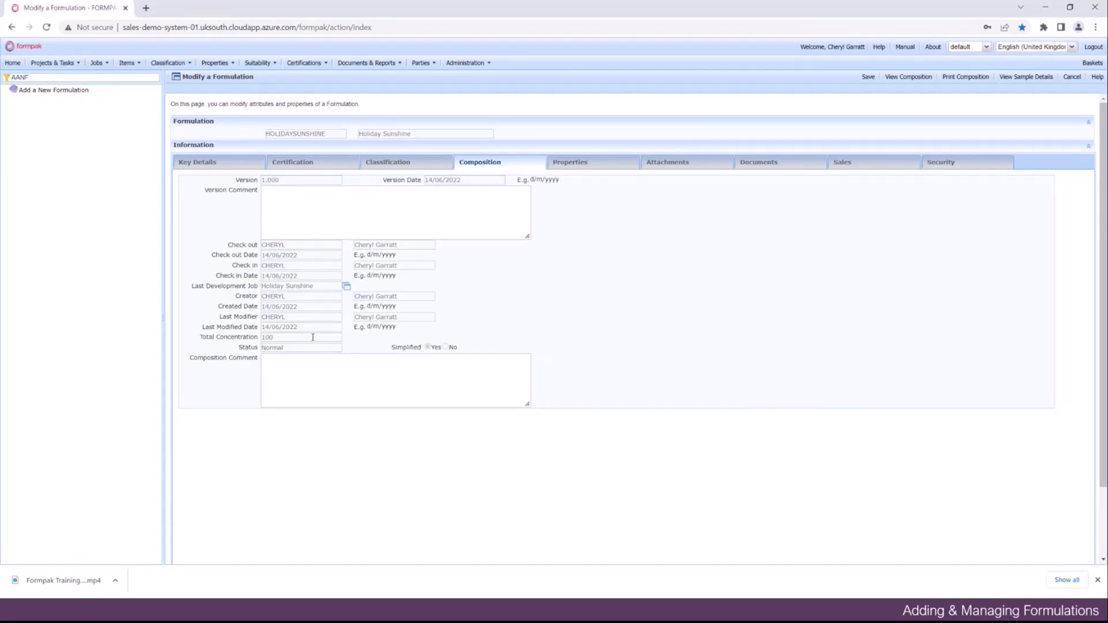
{"action": "left_click", "coordinate": [583, 168]}
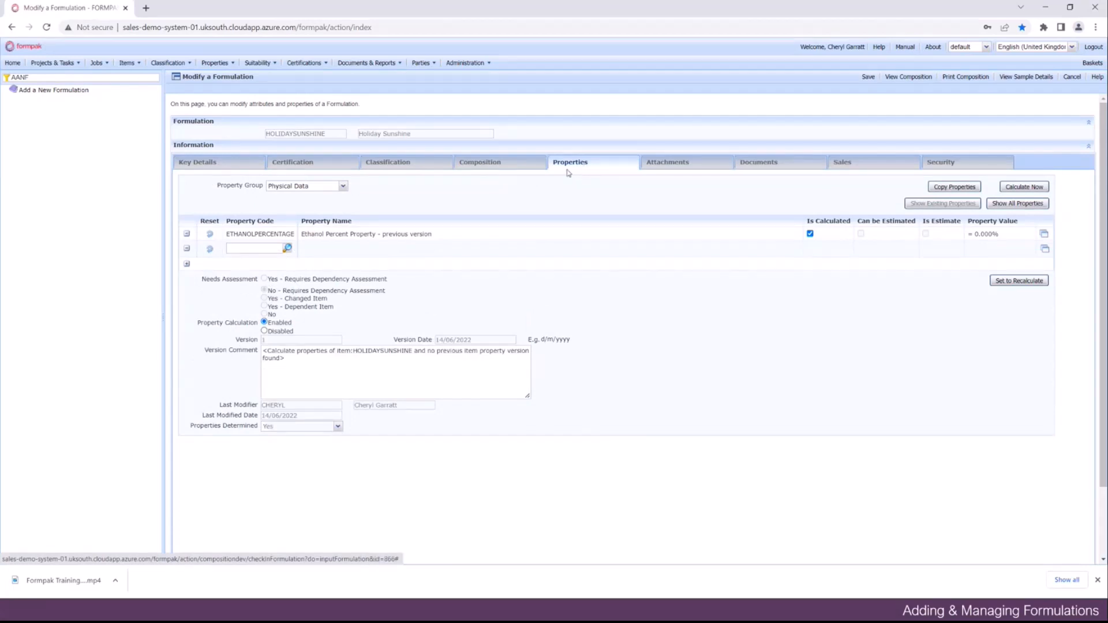
{"action": "left_click", "coordinate": [681, 164]}
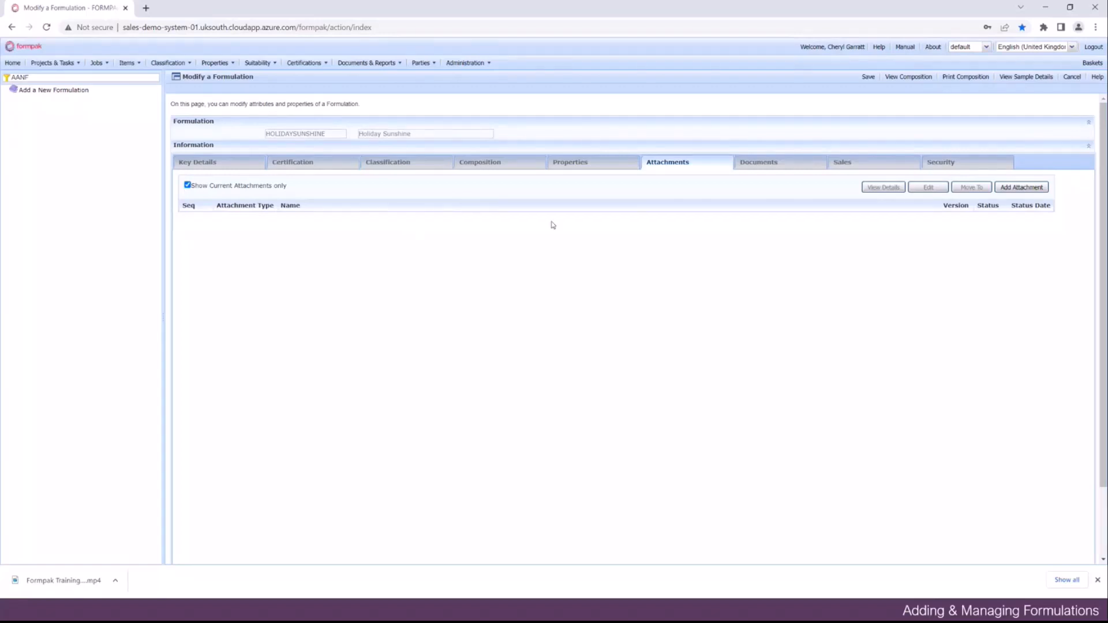
Look through the formulation's document list, its sales sampling and production details, and its security settings
{"action": "left_click", "coordinate": [771, 170]}
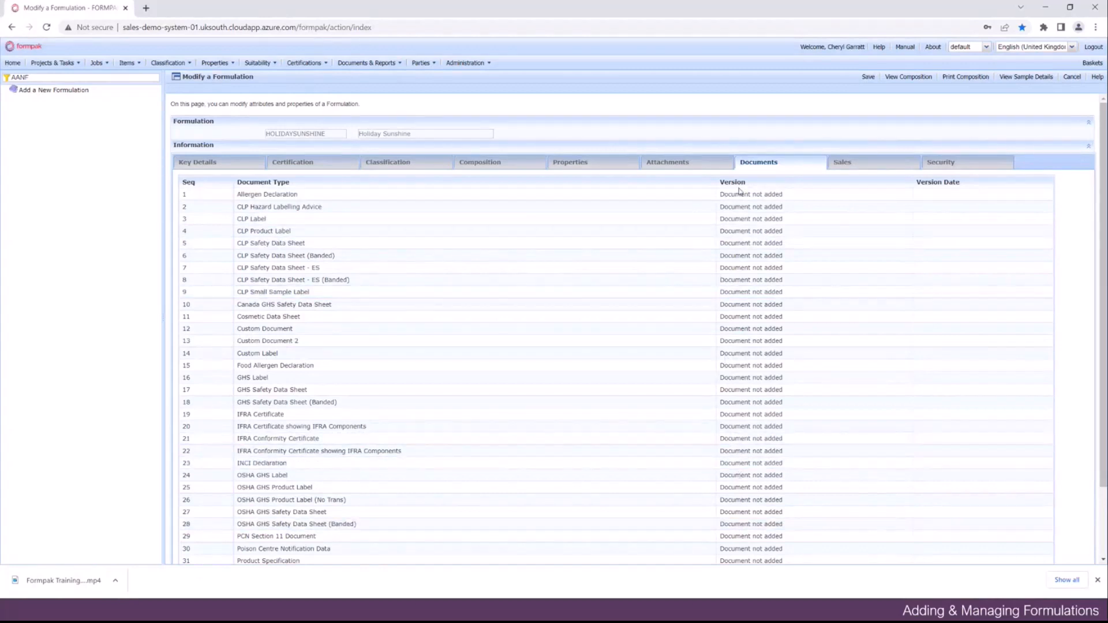
{"action": "left_click", "coordinate": [855, 171]}
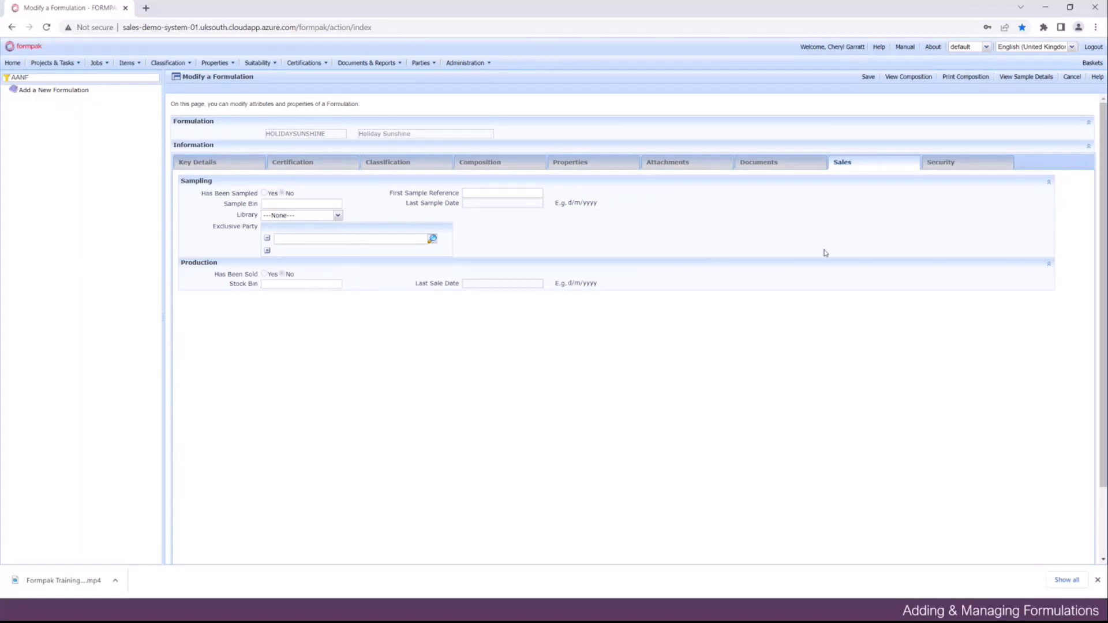
{"action": "left_click", "coordinate": [946, 172]}
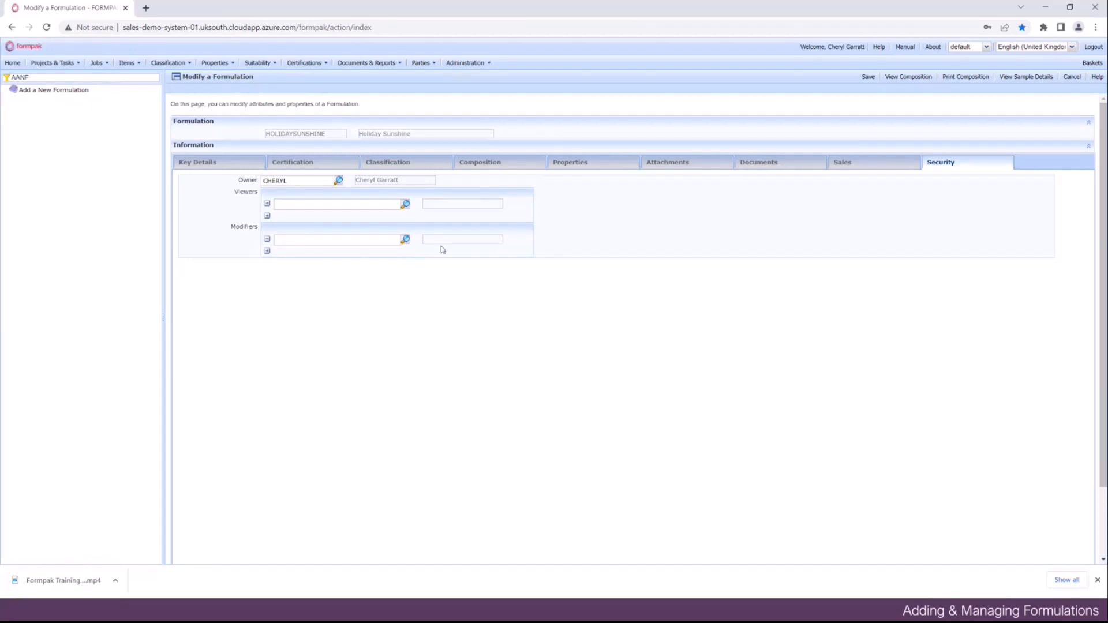
Add the Flash Point property (FP) to the formulation's Physical Data group with a value of 60 °C
{"action": "left_click", "coordinate": [583, 166]}
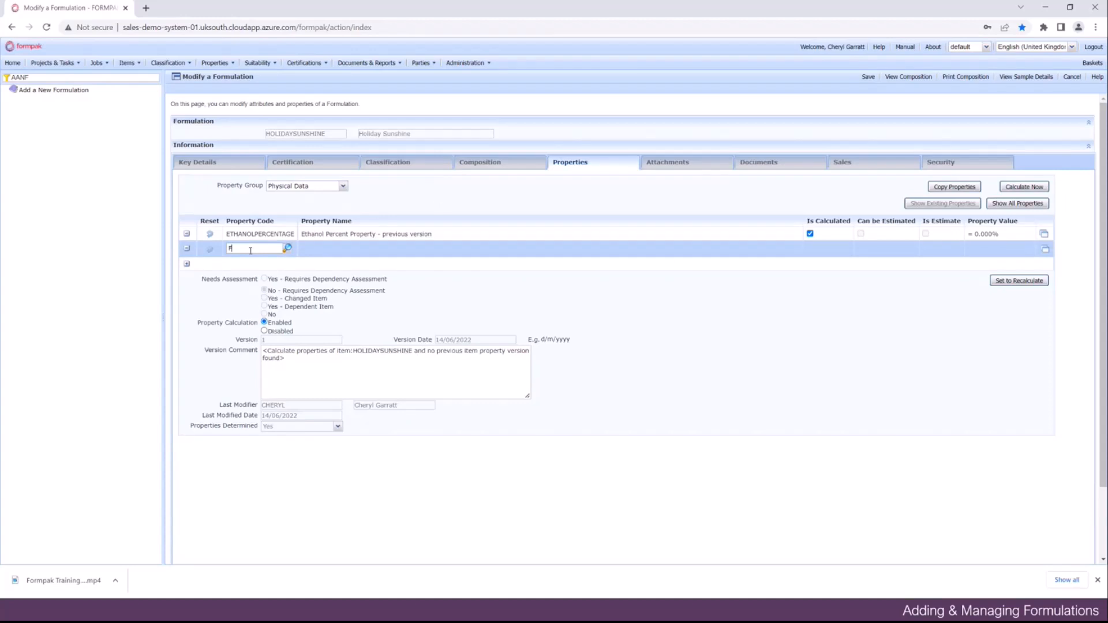
{"action": "type", "text": "LASH"}
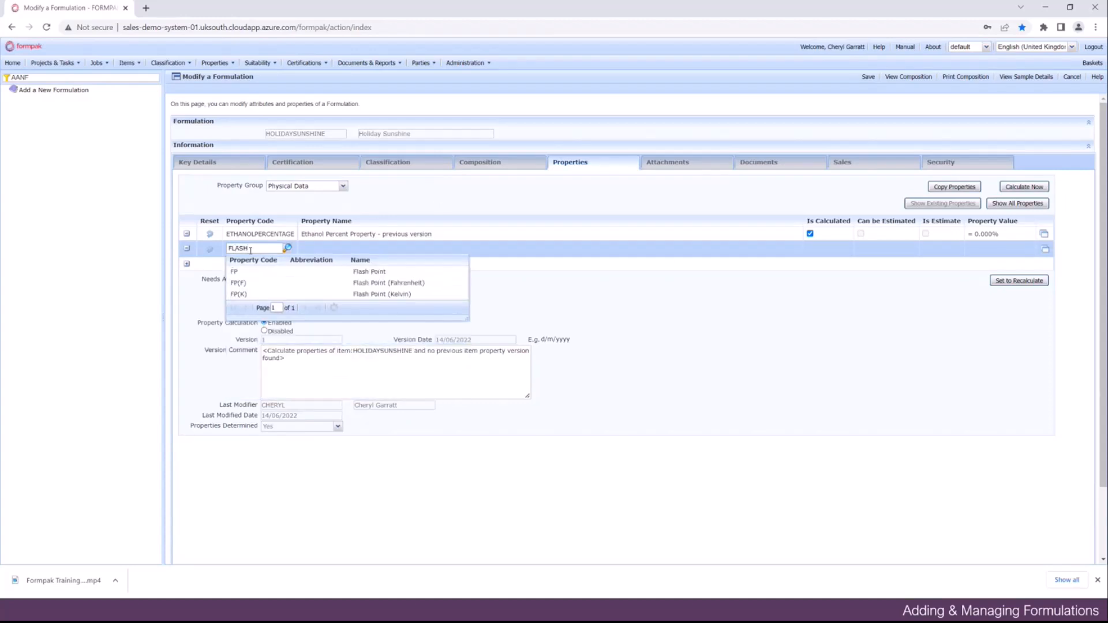
{"action": "left_click", "coordinate": [234, 271]}
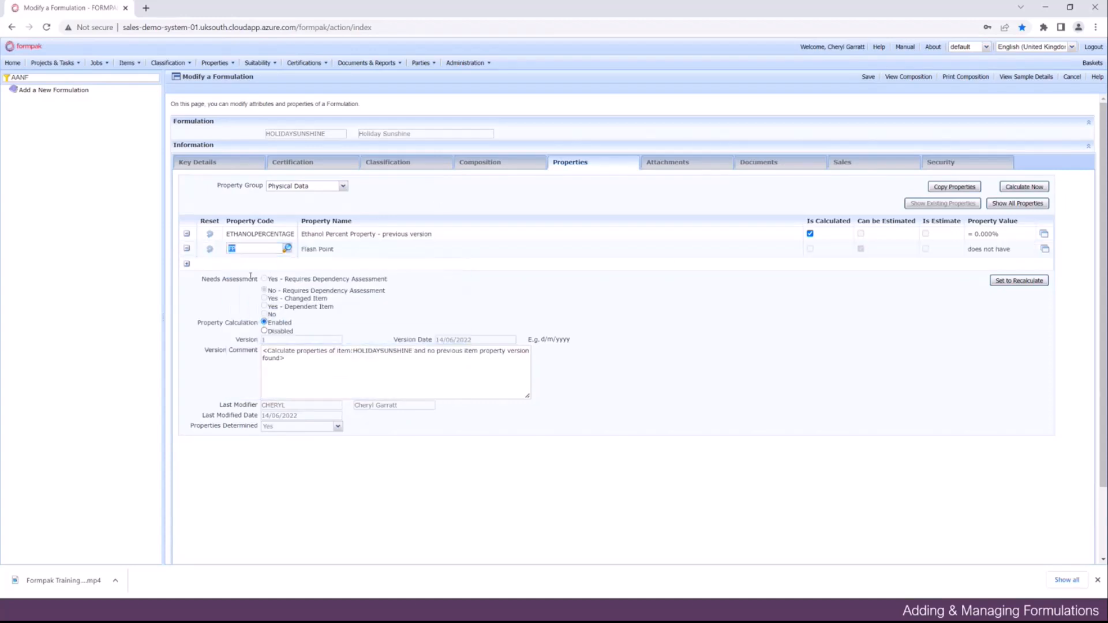
{"action": "left_click", "coordinate": [1045, 252]}
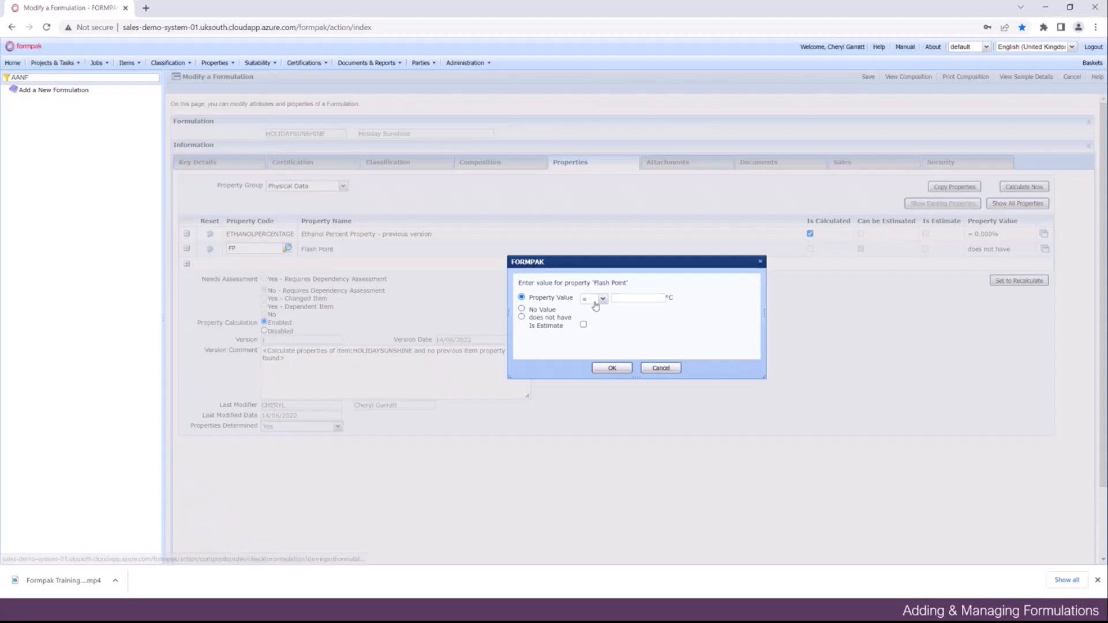
{"action": "left_click", "coordinate": [621, 299]}
{"action": "type", "text": "60"}
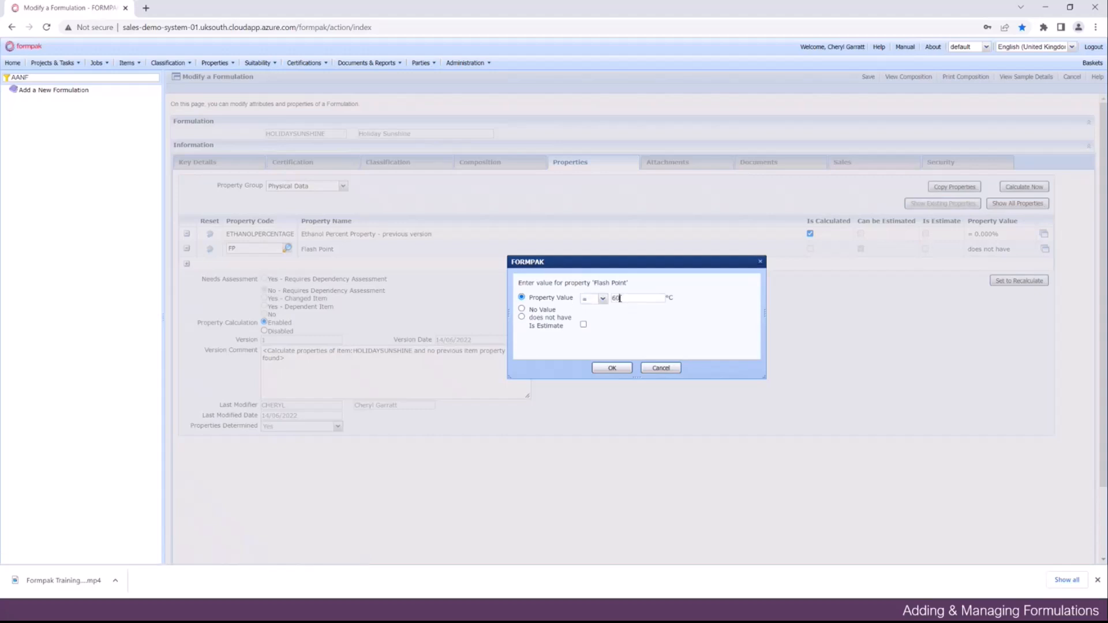
{"action": "left_click", "coordinate": [621, 370]}
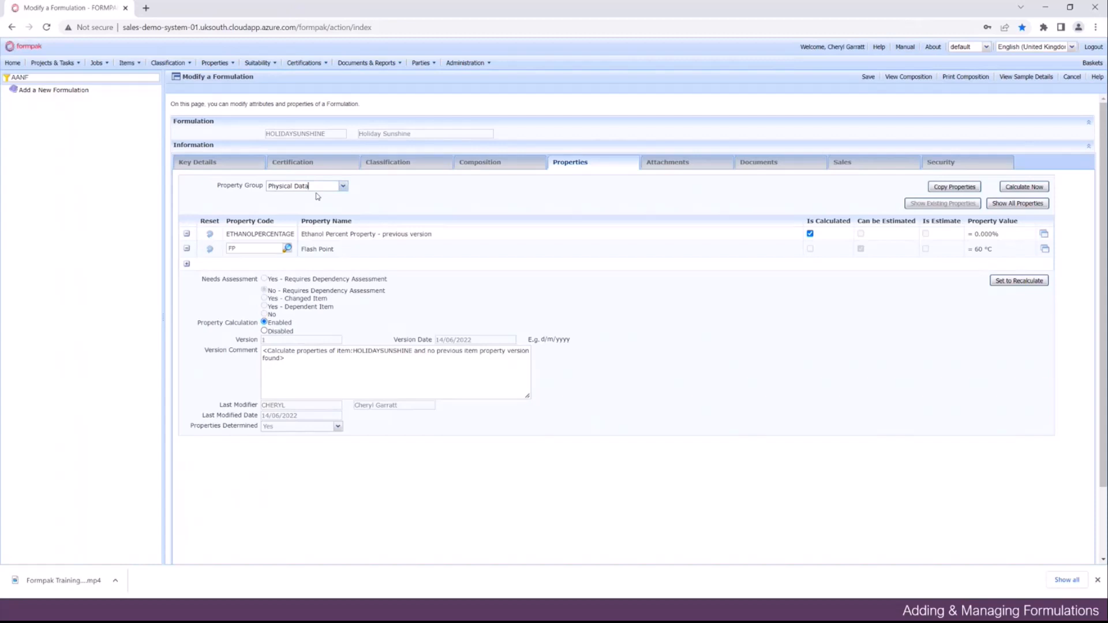
Add the Fragrances property (USEFRAGRANCE) to the formulation's Recommended uses group with the value Yes
{"action": "key", "text": "BackSpace"}
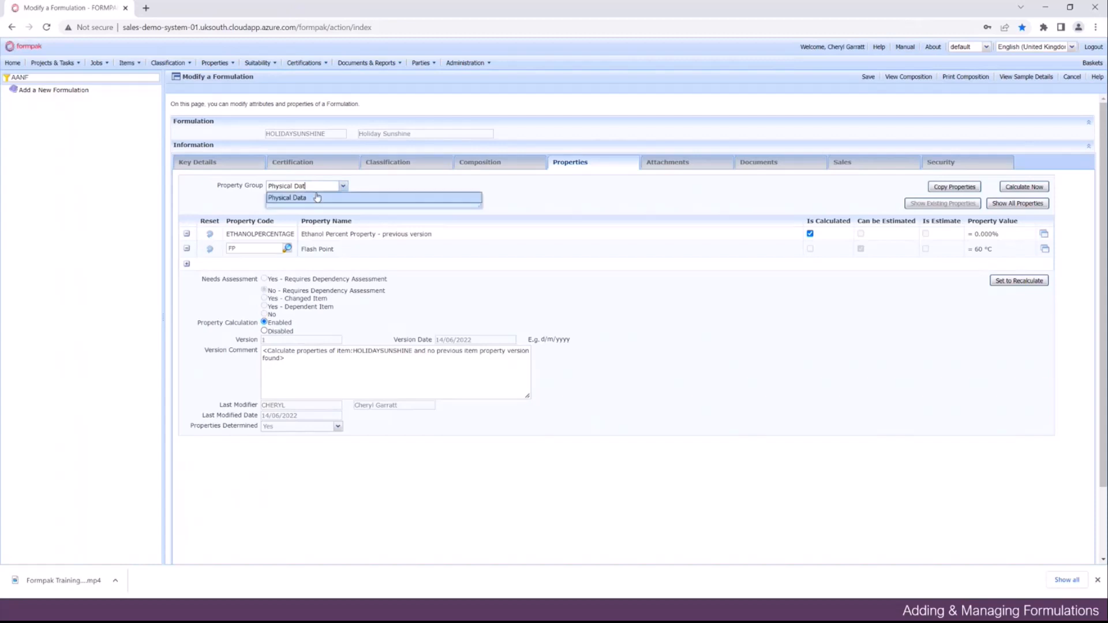
{"action": "key", "text": "BackSpace"}
{"action": "key", "text": "BackSpace"}
{"action": "key", "text": "BackSpace"}
{"action": "key", "text": "BackSpace"}
{"action": "key", "text": "BackSpace"}
{"action": "key", "text": "BackSpace"}
{"action": "key", "text": "BackSpace"}
{"action": "key", "text": "BackSpace"}
{"action": "key", "text": "BackSpace"}
{"action": "key", "text": "BackSpace"}
{"action": "key", "text": "BackSpace"}
{"action": "key", "text": "BackSpace"}
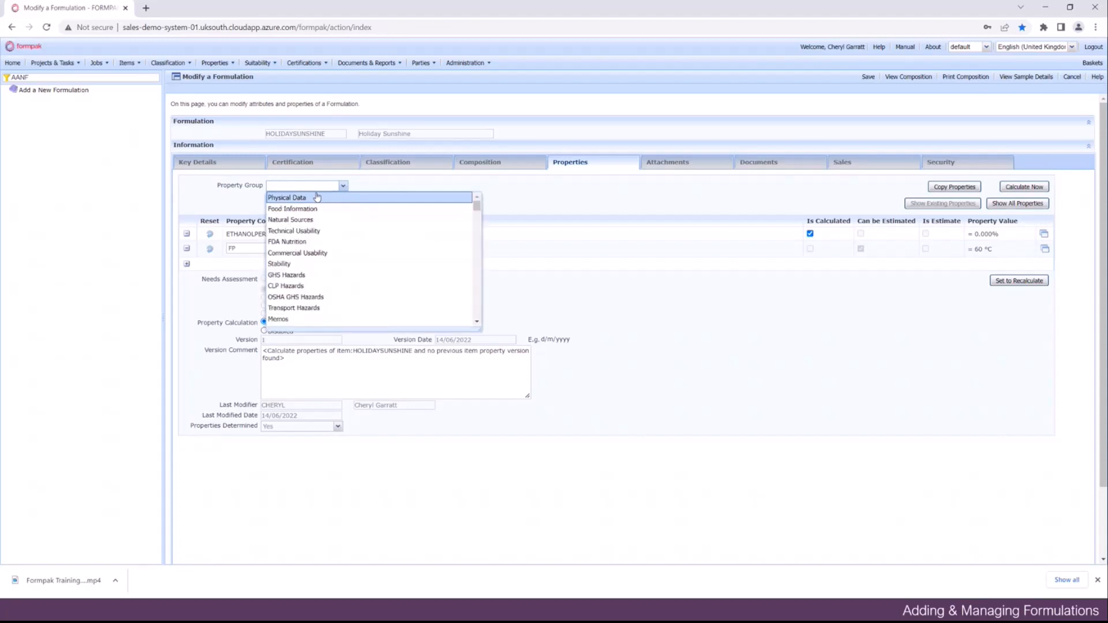
{"action": "type", "text": "Recommended uses"}
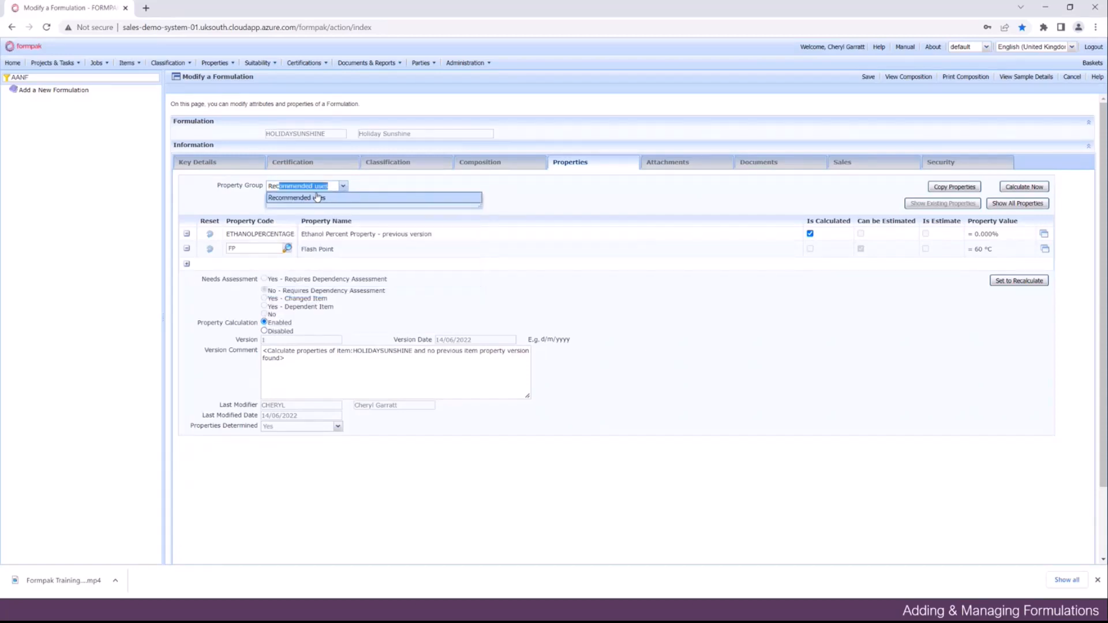
{"action": "left_click", "coordinate": [317, 197]}
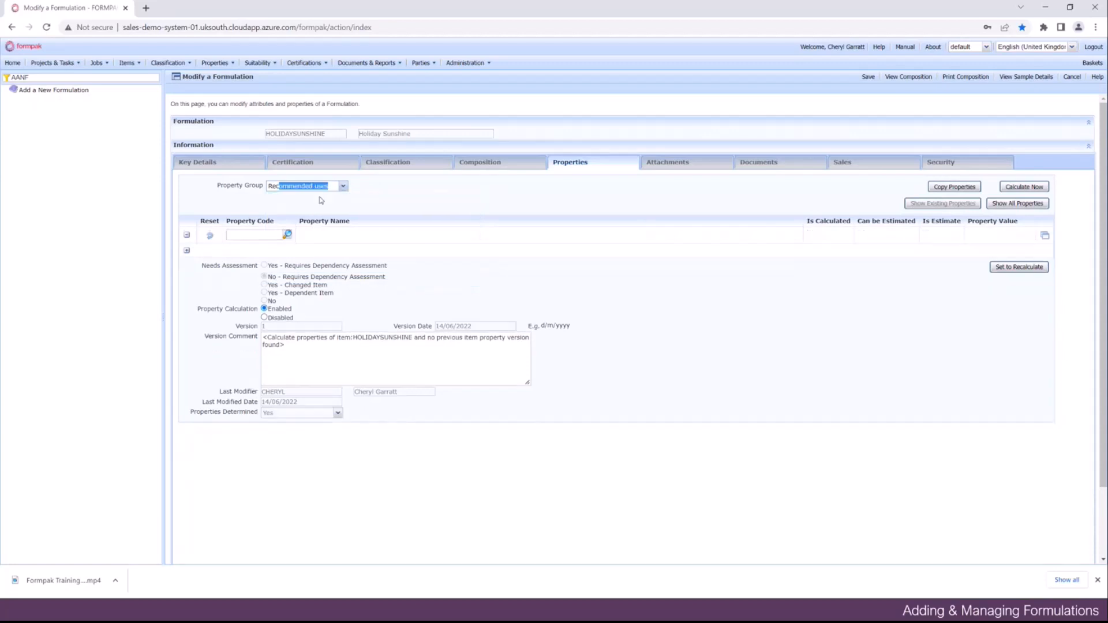
{"action": "left_click", "coordinate": [238, 237]}
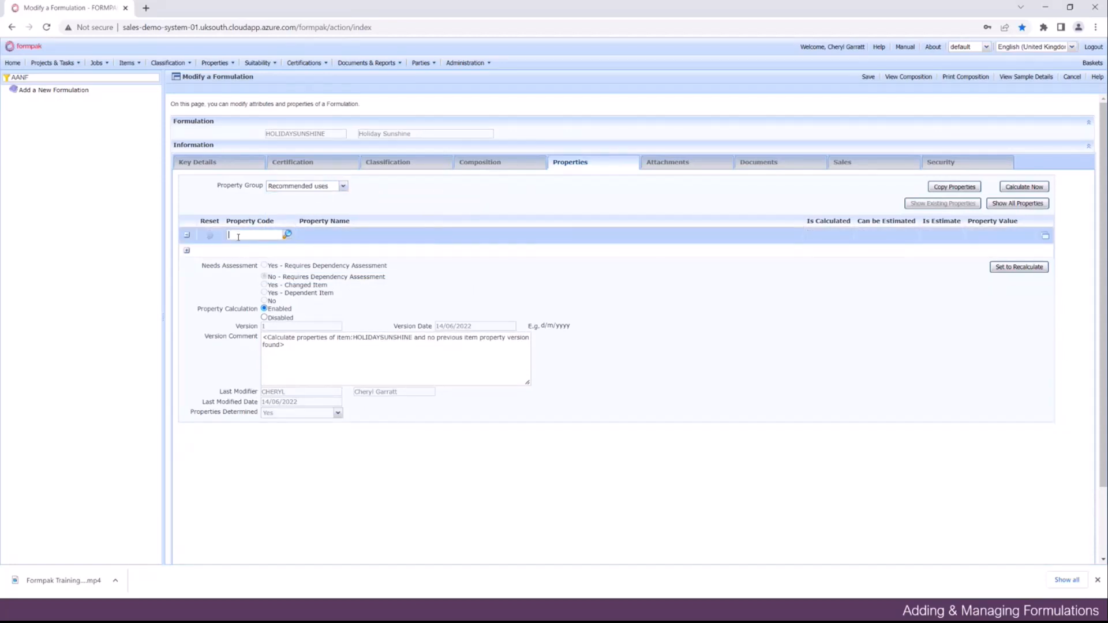
{"action": "type", "text": "FRAG"}
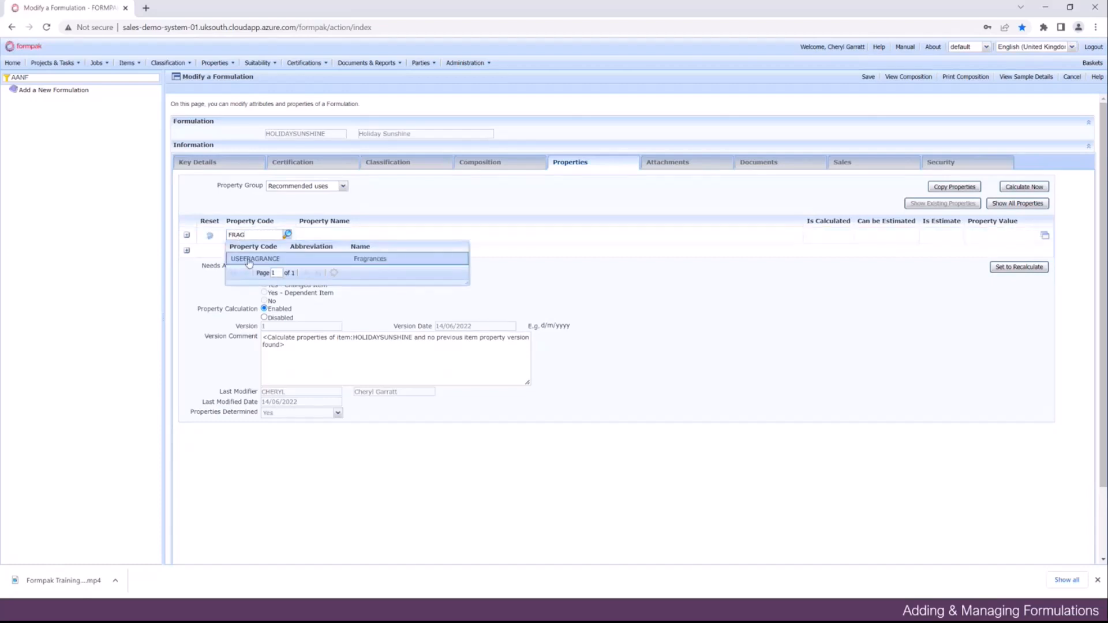
{"action": "left_click", "coordinate": [250, 263]}
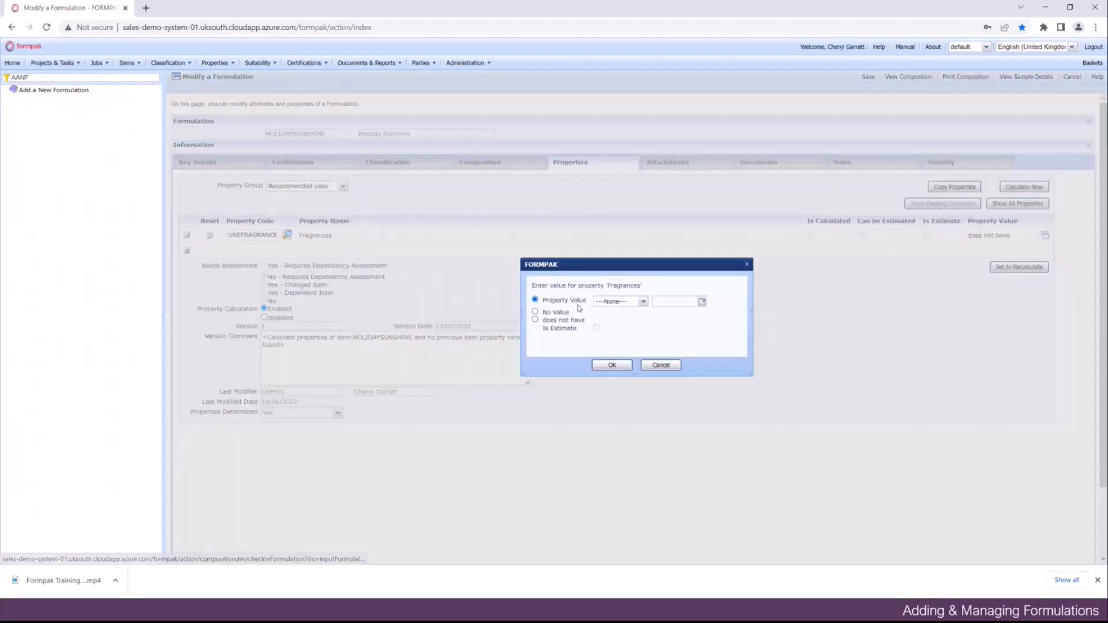
{"action": "left_click", "coordinate": [643, 302]}
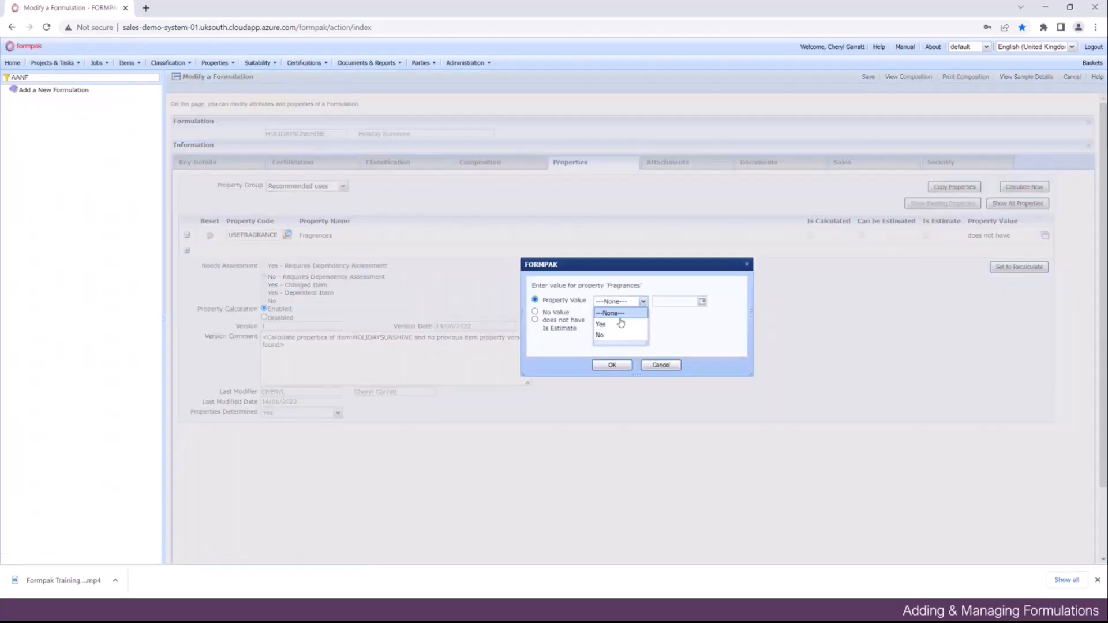
{"action": "left_click", "coordinate": [610, 365]}
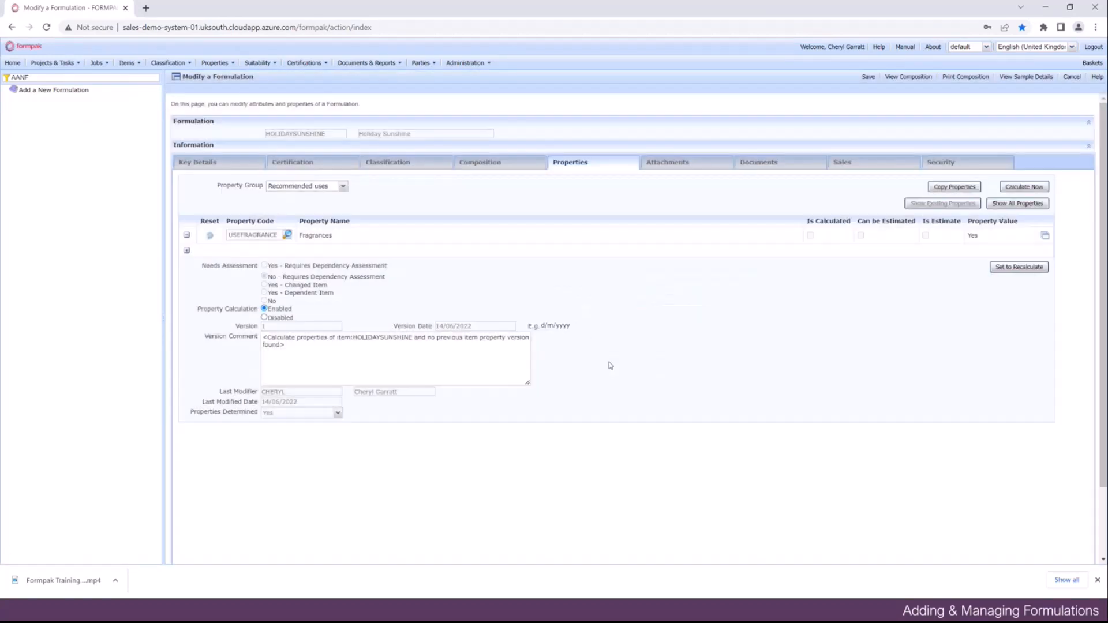
Calculate the formulation's properties and review the full list of values in the CLP Hazards group
{"action": "left_click", "coordinate": [1013, 189]}
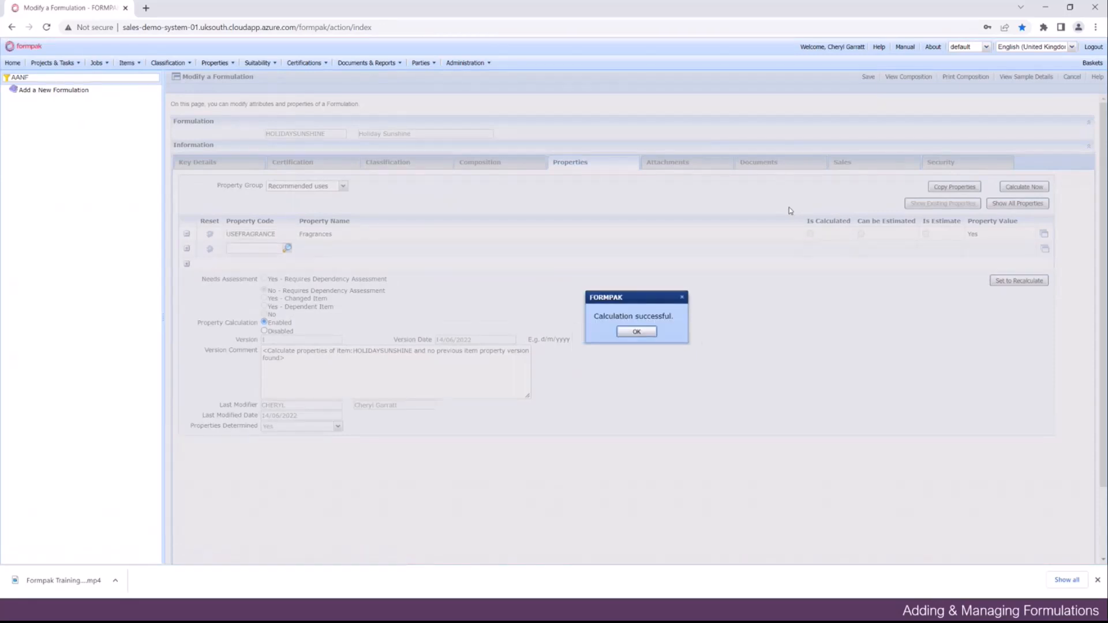
{"action": "left_click", "coordinate": [638, 333]}
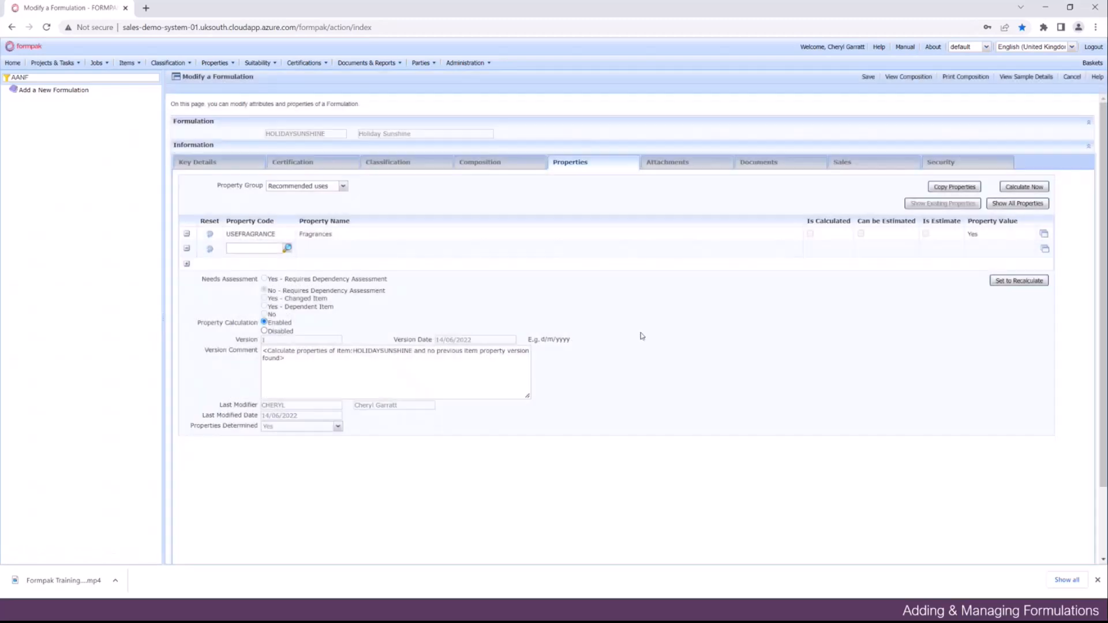
{"action": "left_click", "coordinate": [343, 186]}
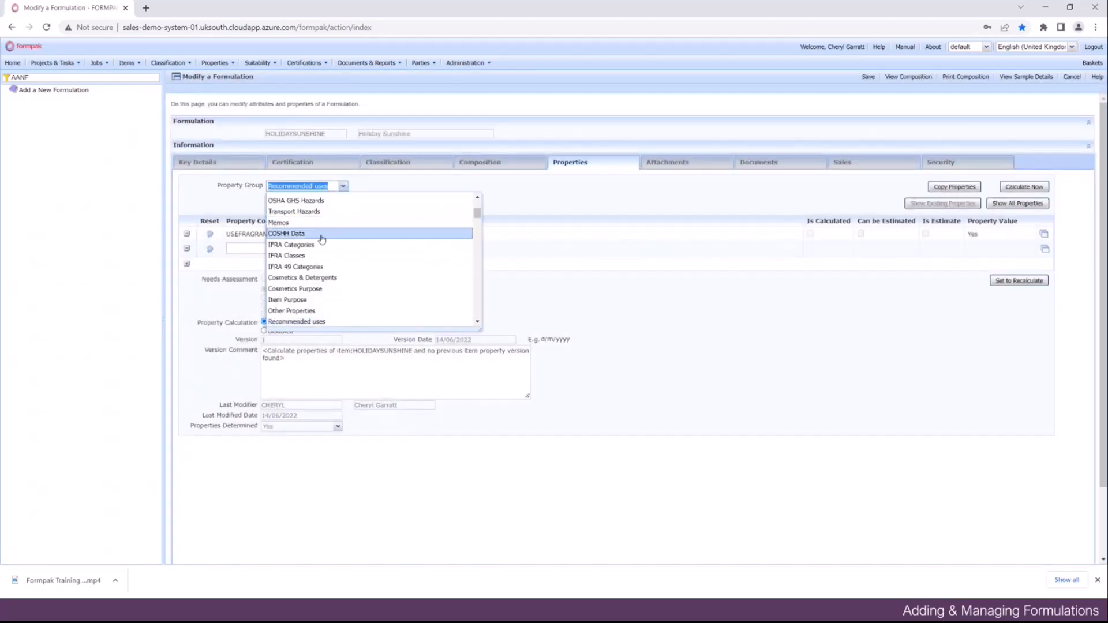
{"action": "scroll", "coordinate": [321, 239], "scroll_direction": "up", "scroll_amount": 3}
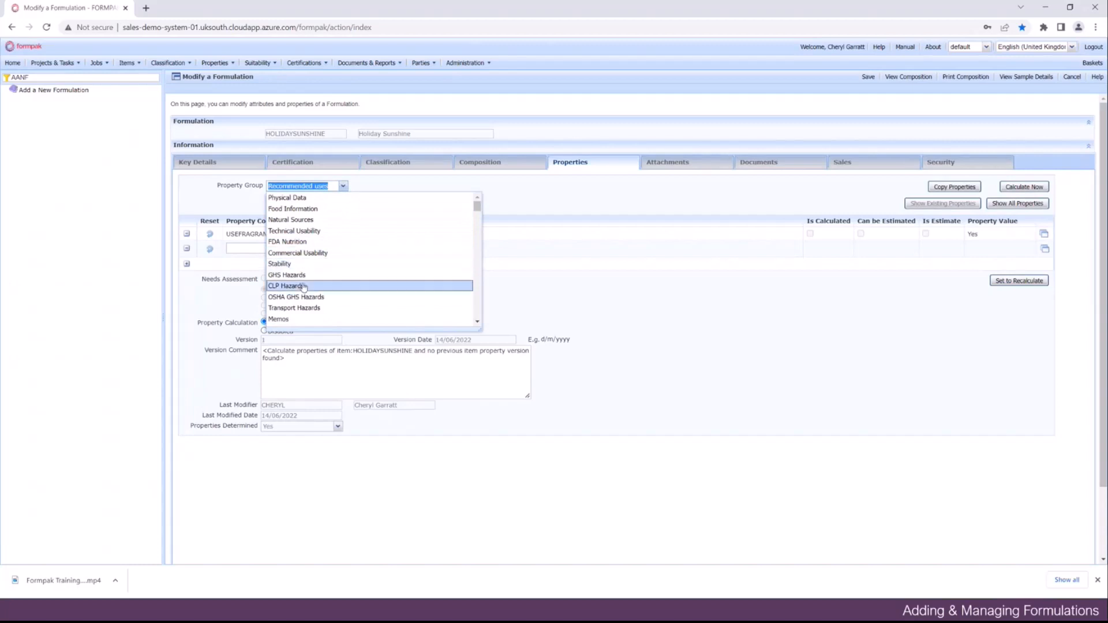
{"action": "left_click", "coordinate": [303, 286]}
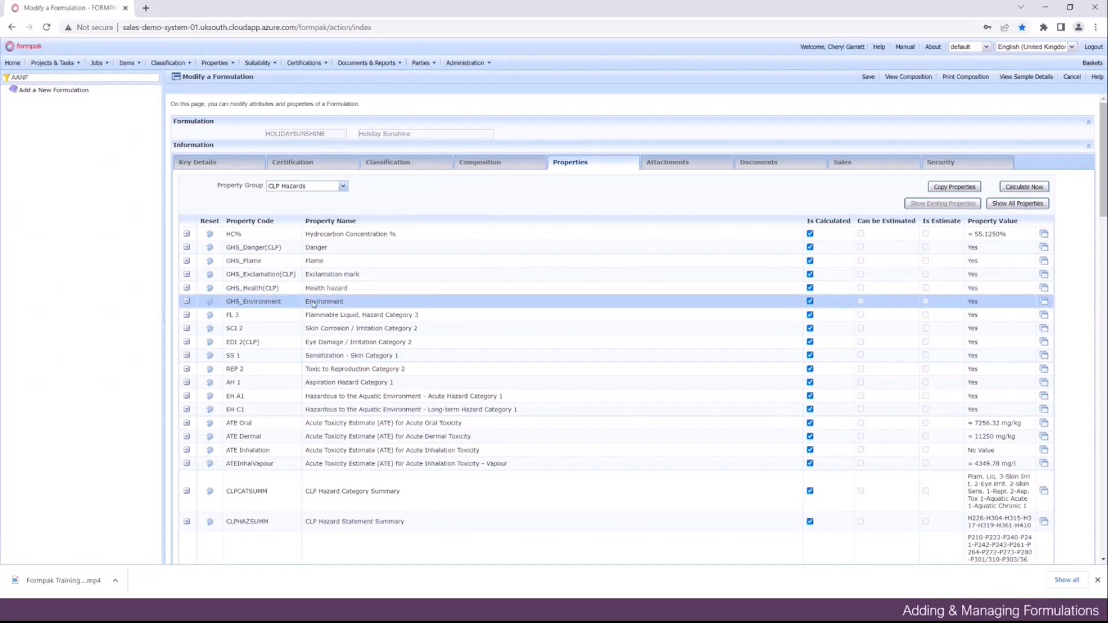
{"action": "scroll", "coordinate": [333, 321], "scroll_direction": "down", "scroll_amount": 5}
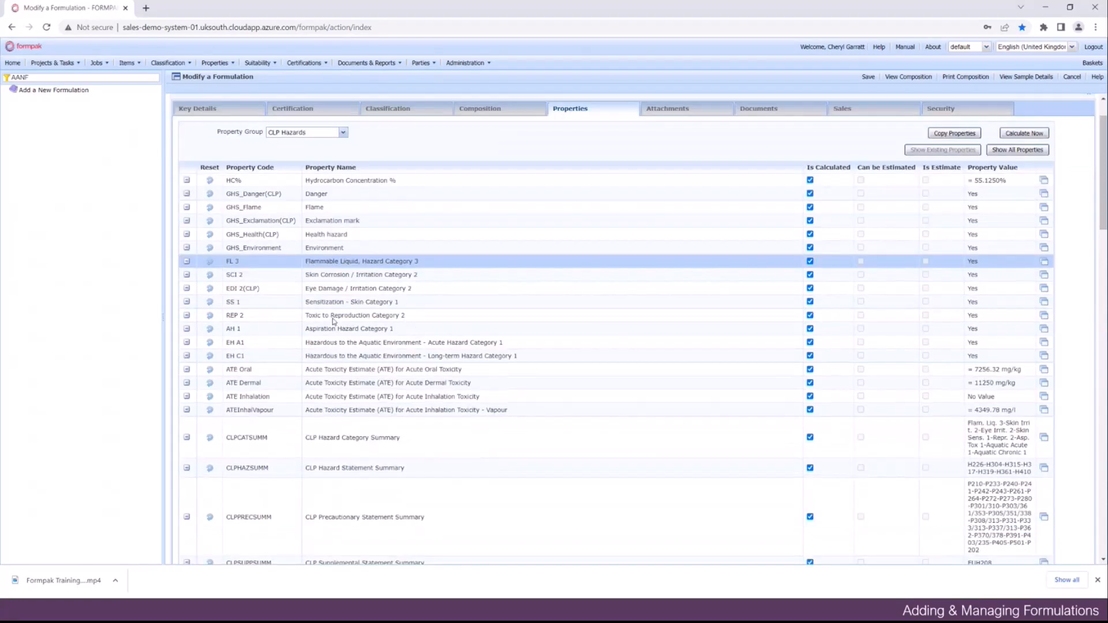
{"action": "scroll", "coordinate": [333, 321], "scroll_direction": "down", "scroll_amount": 5}
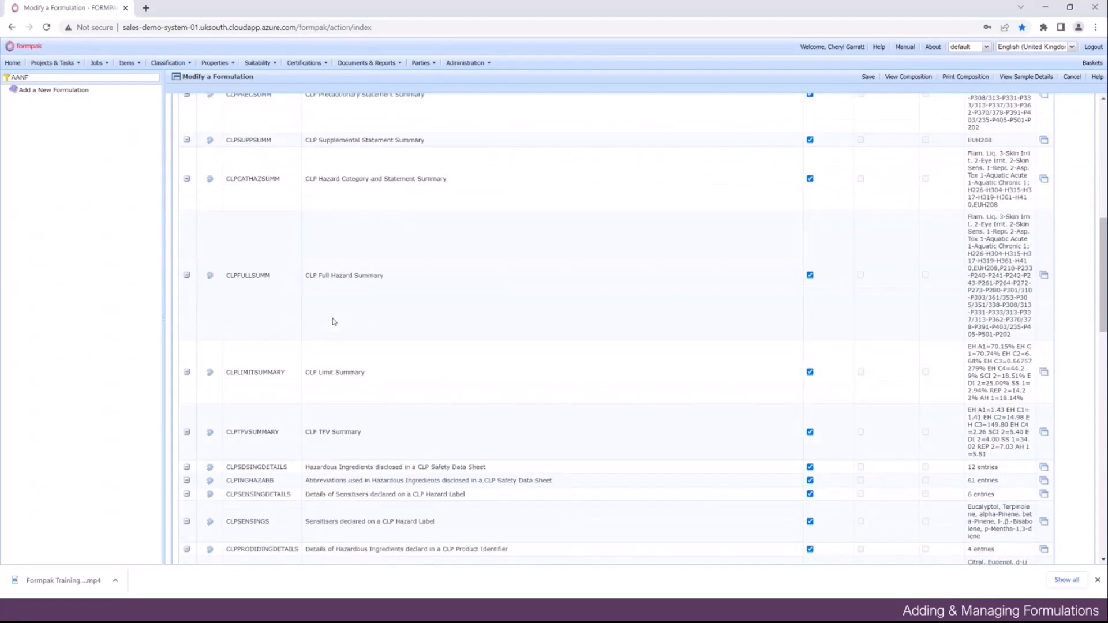
{"action": "scroll", "coordinate": [333, 322], "scroll_direction": "down", "scroll_amount": 6}
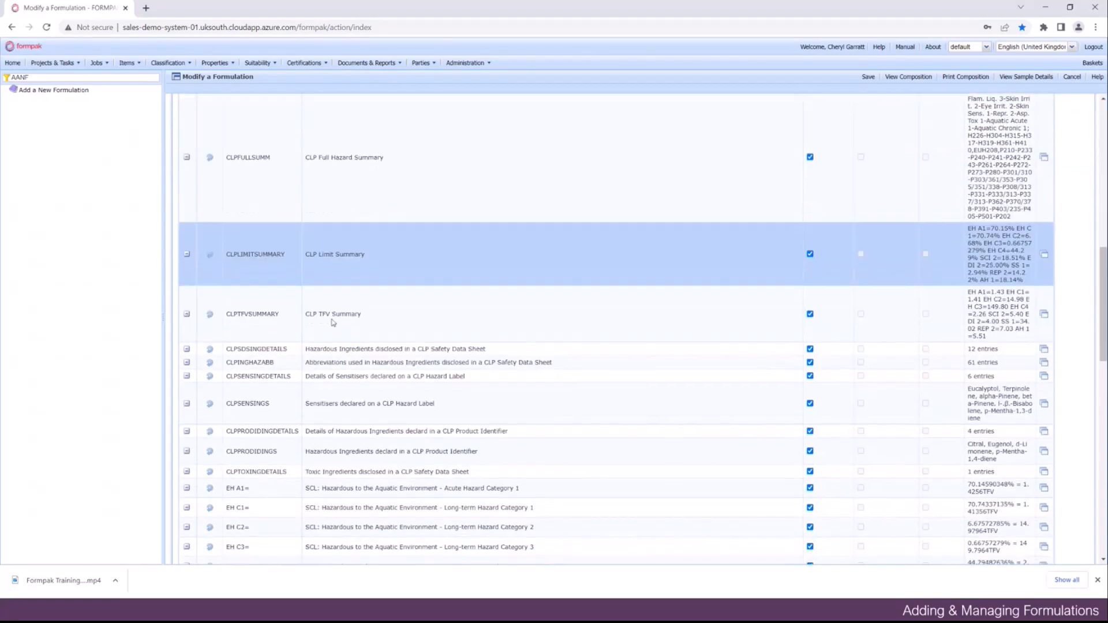
{"action": "scroll", "coordinate": [333, 322], "scroll_direction": "down", "scroll_amount": 12}
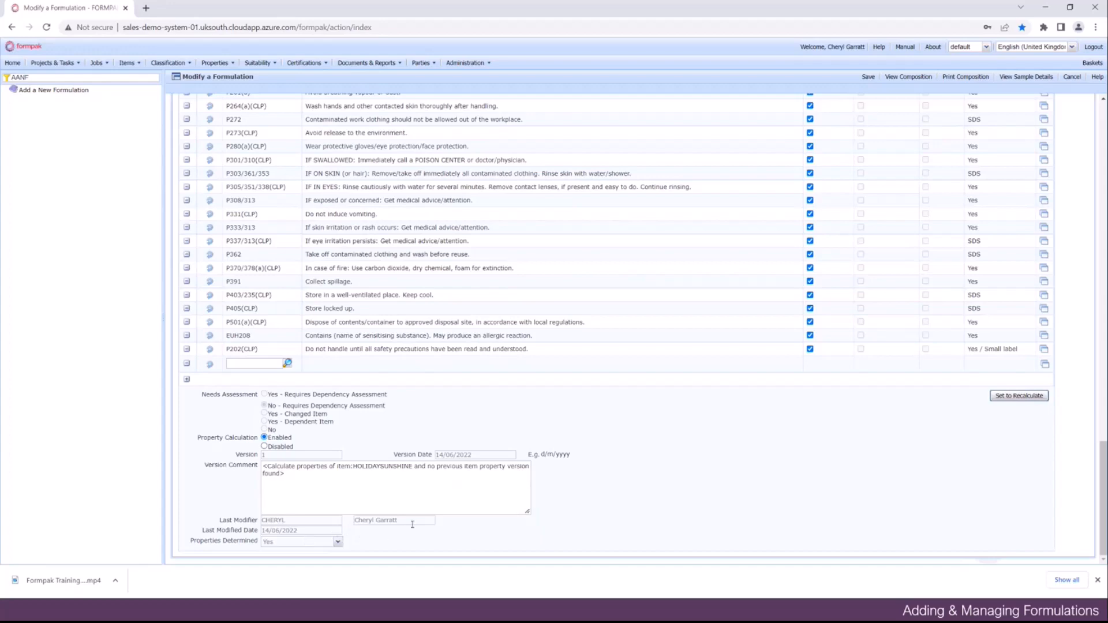
{"action": "scroll", "coordinate": [509, 488], "scroll_direction": "up", "scroll_amount": 15}
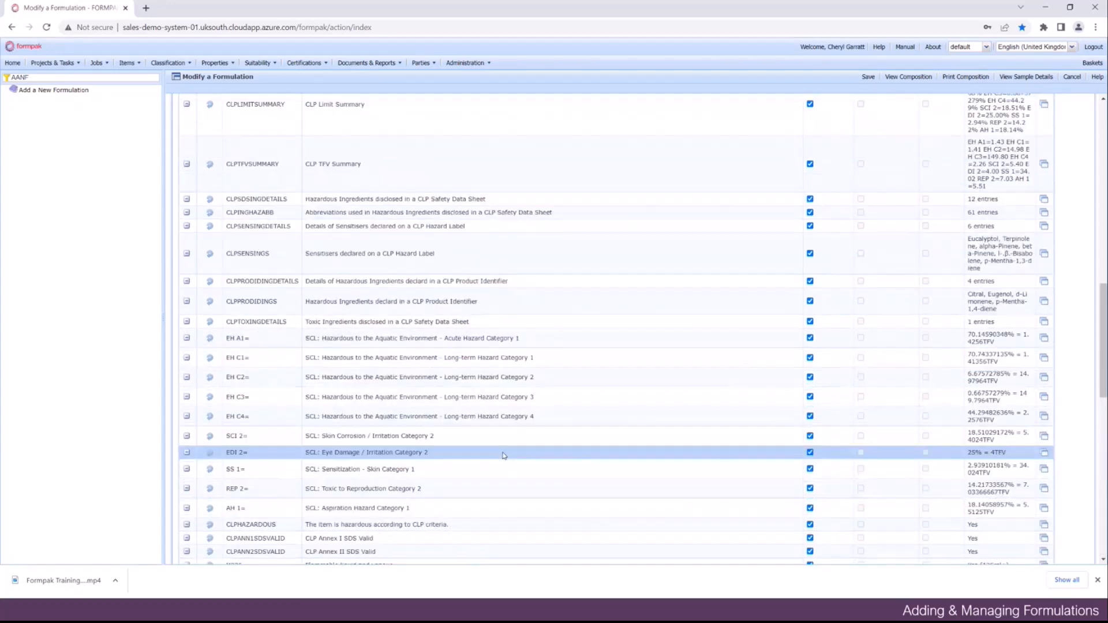
{"action": "scroll", "coordinate": [501, 458], "scroll_direction": "up", "scroll_amount": 10}
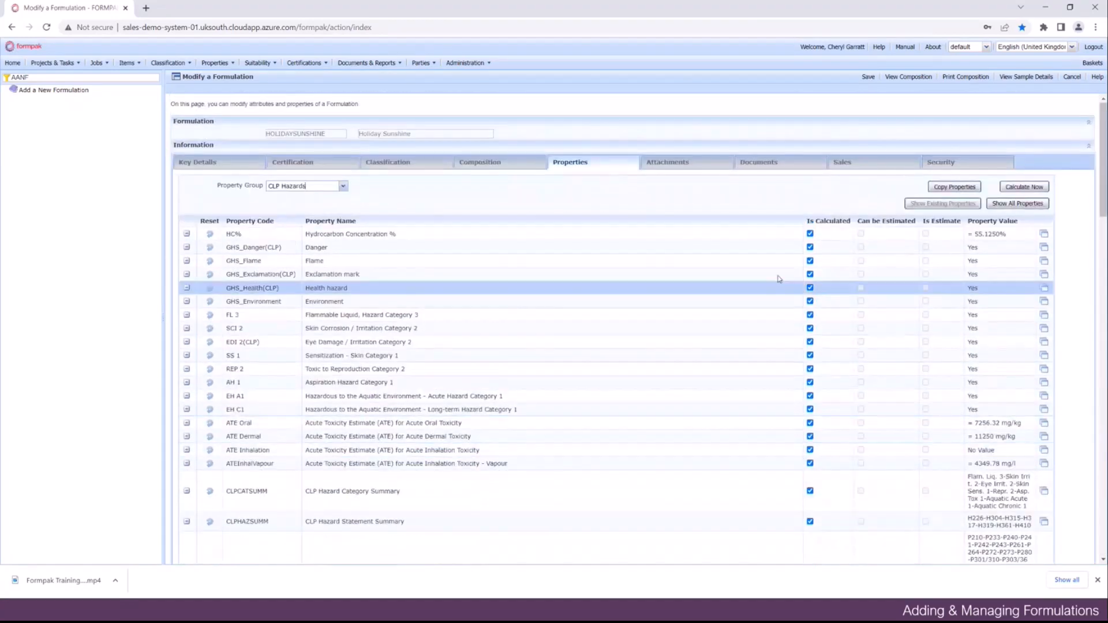
View the formulation's composition, and generate its PDF composition report as a one-level Physical Explosion without costs for quantity 100
{"action": "left_click", "coordinate": [911, 77]}
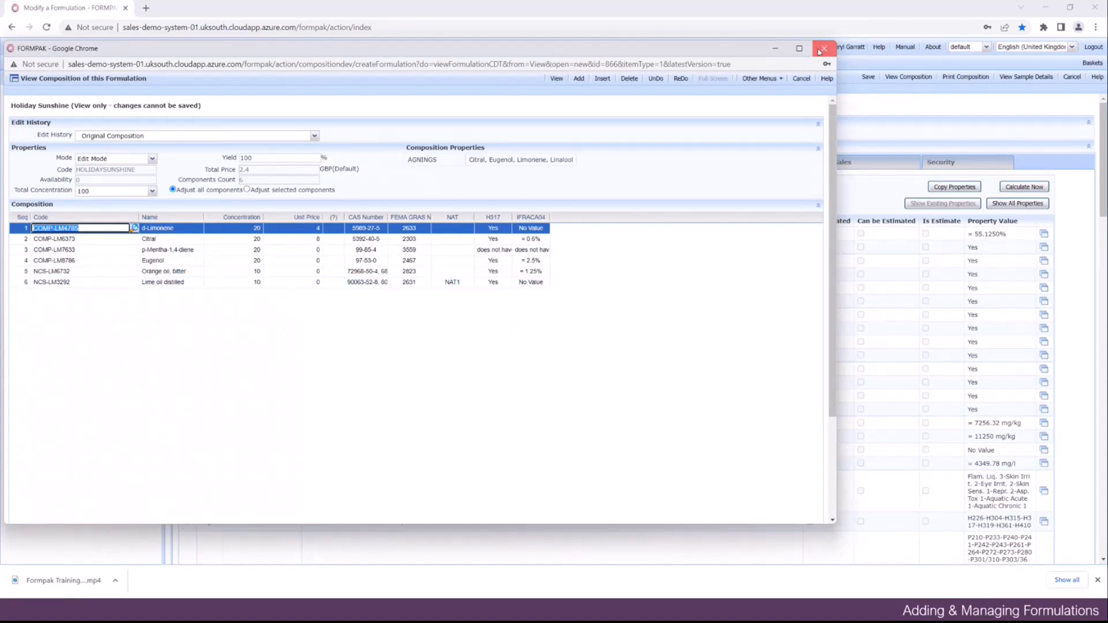
{"action": "left_click", "coordinate": [822, 49]}
{"action": "left_click", "coordinate": [952, 81]}
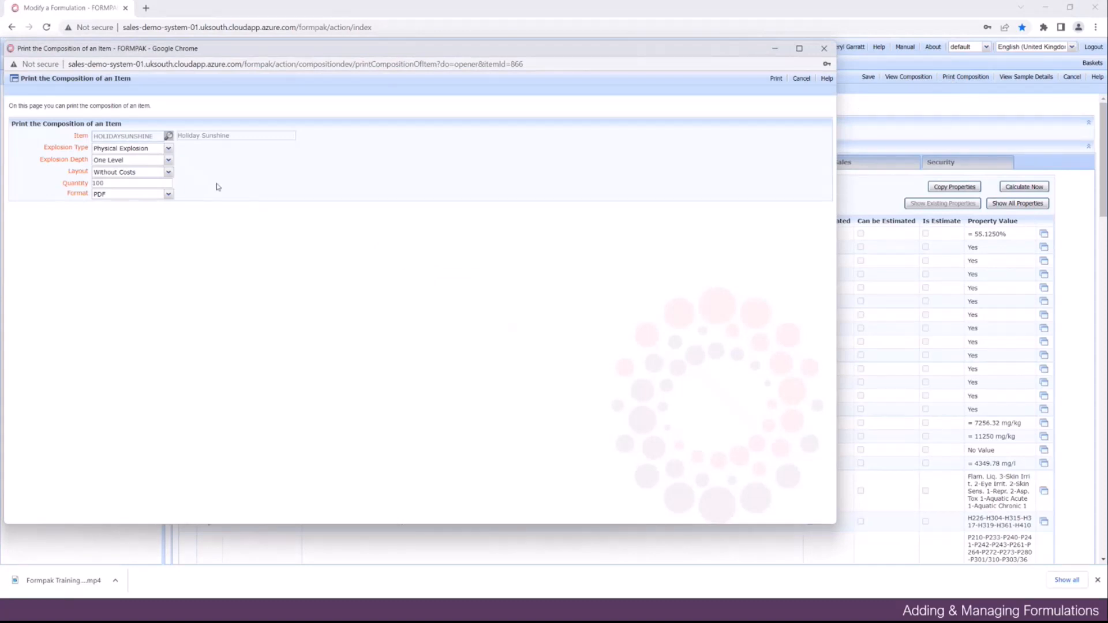
{"action": "left_click", "coordinate": [169, 149]}
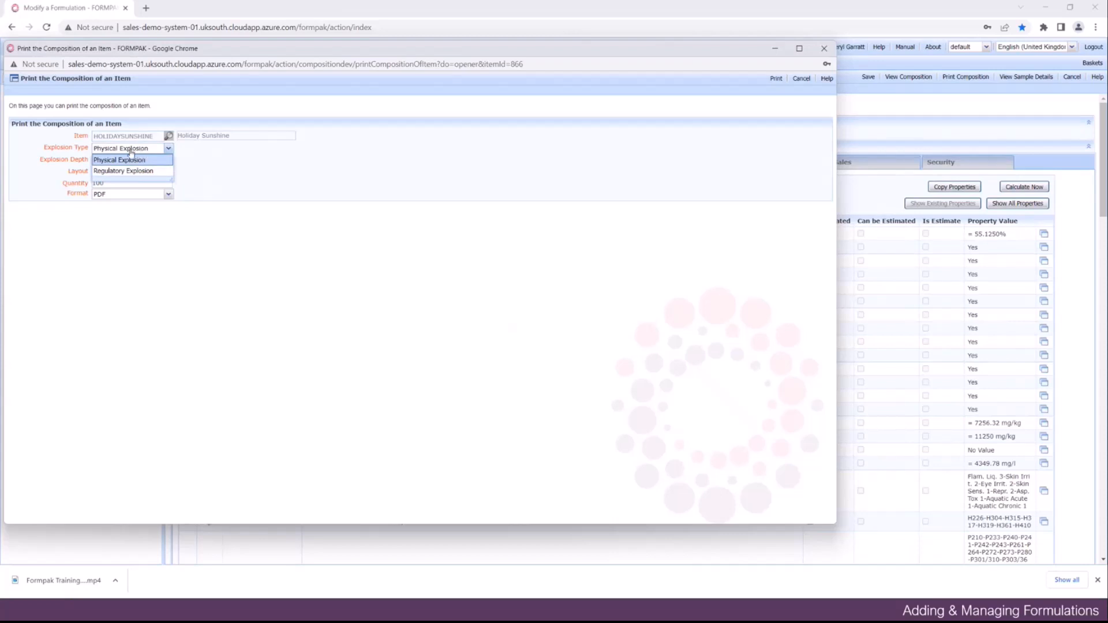
{"action": "left_click", "coordinate": [225, 165]}
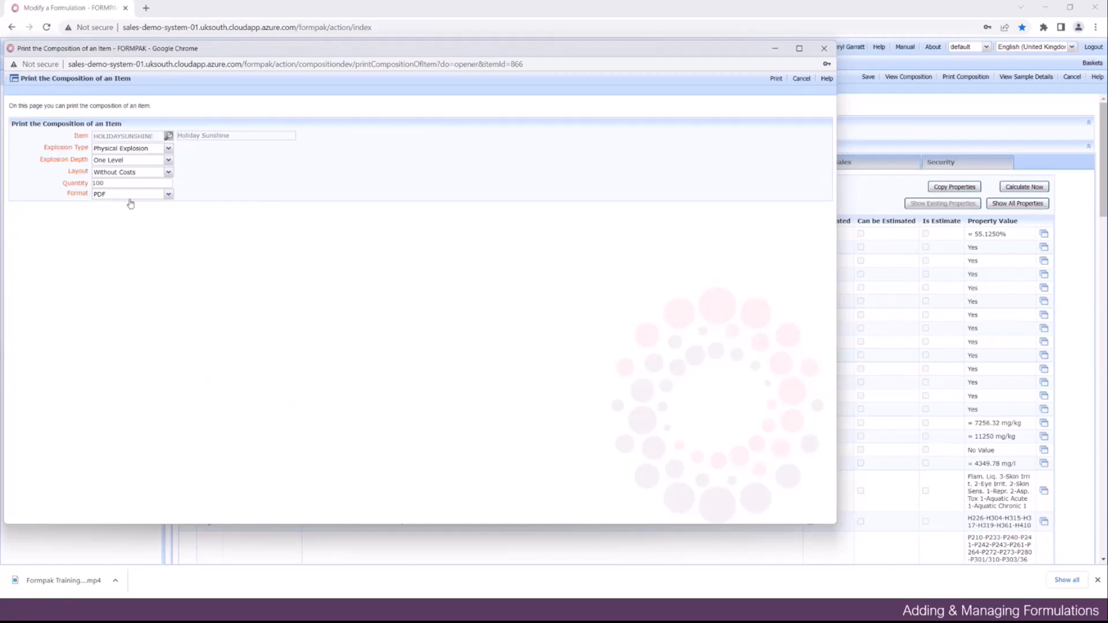
{"action": "left_click", "coordinate": [776, 79]}
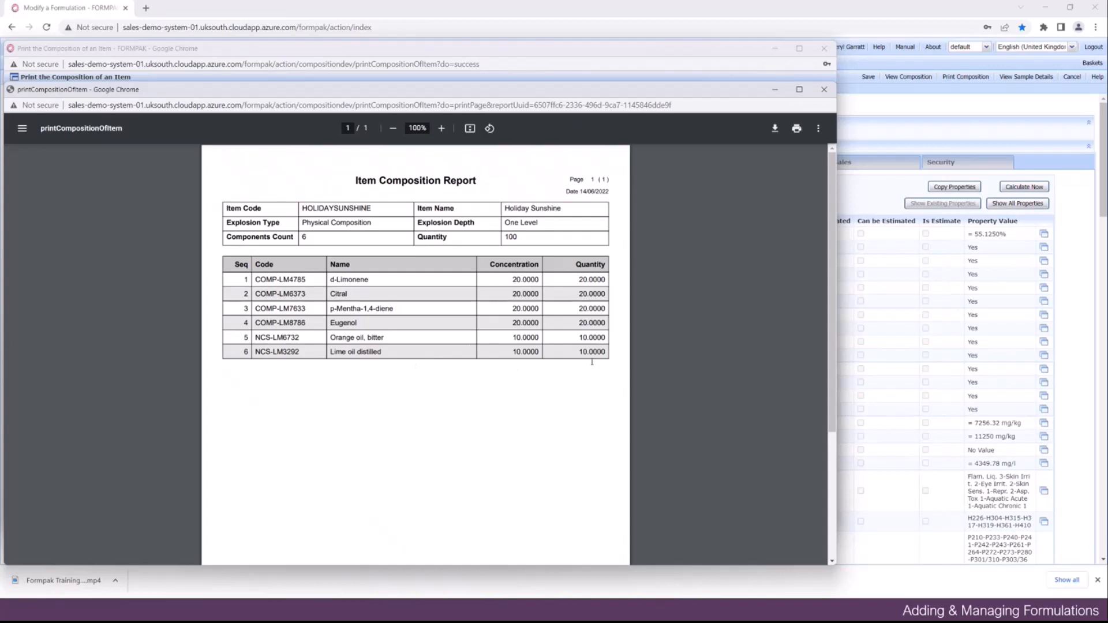
{"action": "left_click", "coordinate": [824, 89]}
{"action": "left_click", "coordinate": [824, 50]}
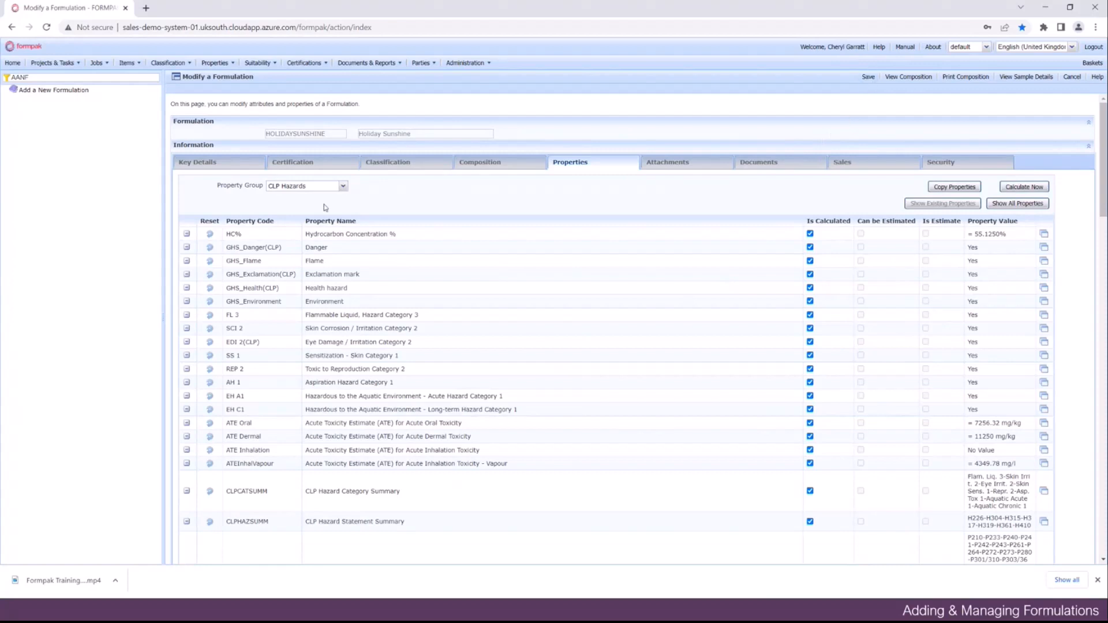
Copy the formulation's code HOLIDAYSUNSHINE and save the modified formulation
{"action": "left_click_drag", "start_coordinate": [337, 134], "coordinate": [246, 142]}
{"action": "right_click", "coordinate": [292, 132]}
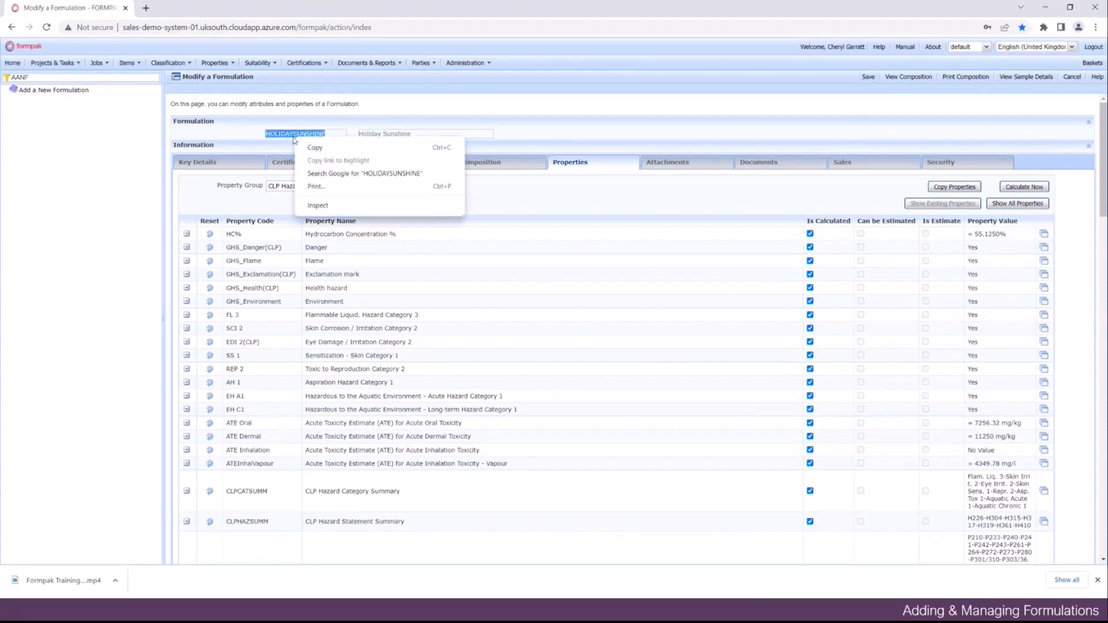
{"action": "left_click", "coordinate": [312, 146]}
{"action": "left_click", "coordinate": [868, 77]}
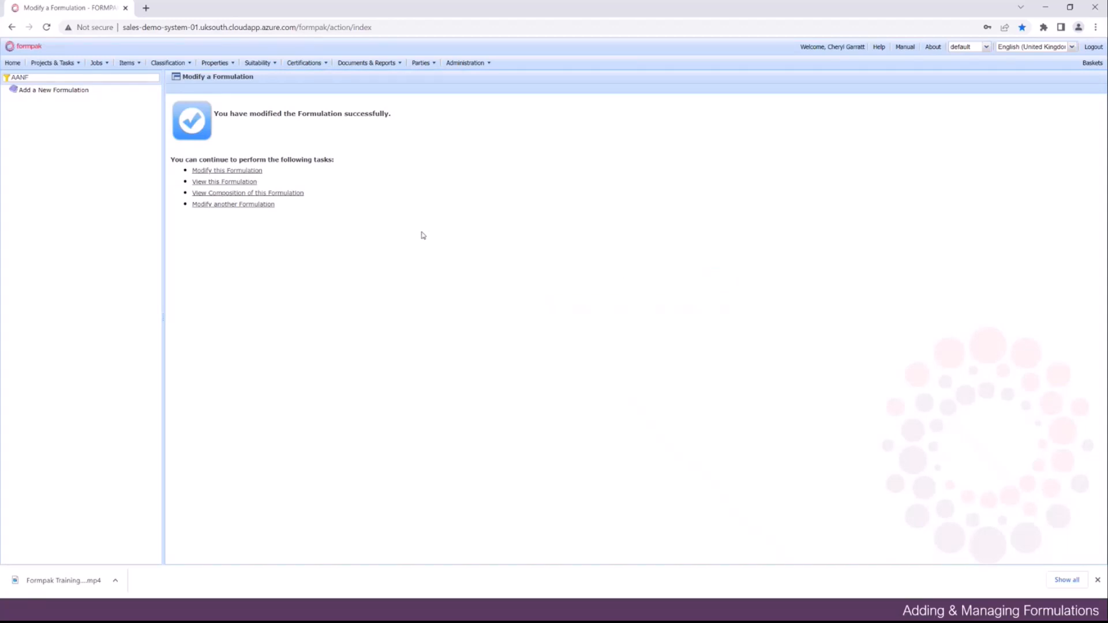
Filter the navigation list by PRINT and open the Print a Document for an Item page
{"action": "left_click", "coordinate": [43, 78]}
{"action": "left_click", "coordinate": [42, 78]}
{"action": "key", "text": "BackSpace"}
{"action": "key", "text": "BackSpace"}
{"action": "key", "text": "BackSpace"}
{"action": "key", "text": "BackSpace"}
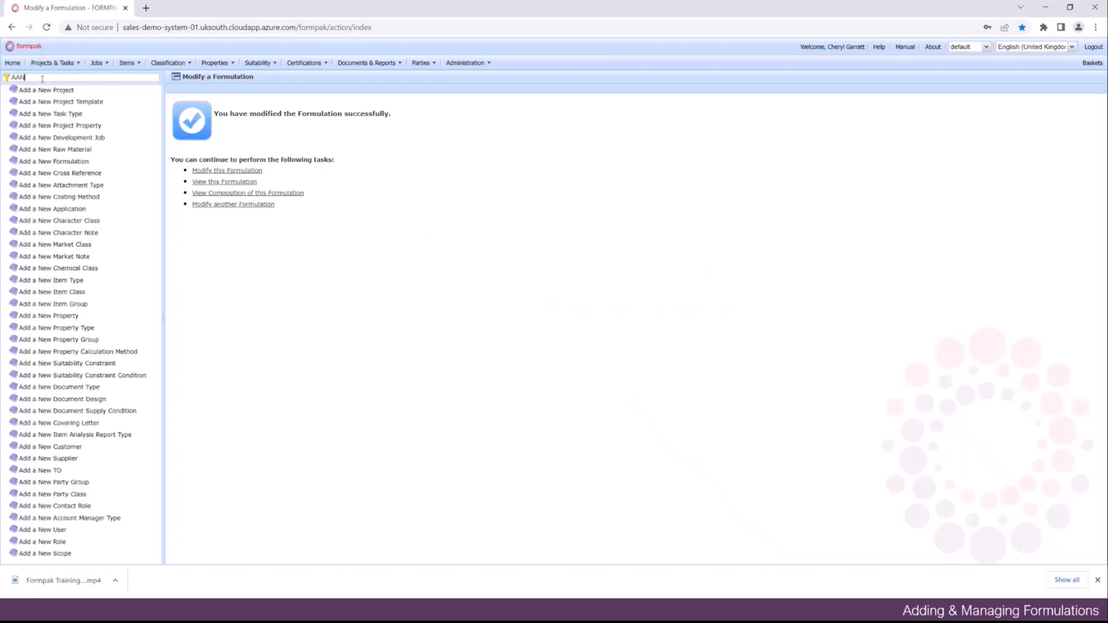
{"action": "type", "text": "PRINT"}
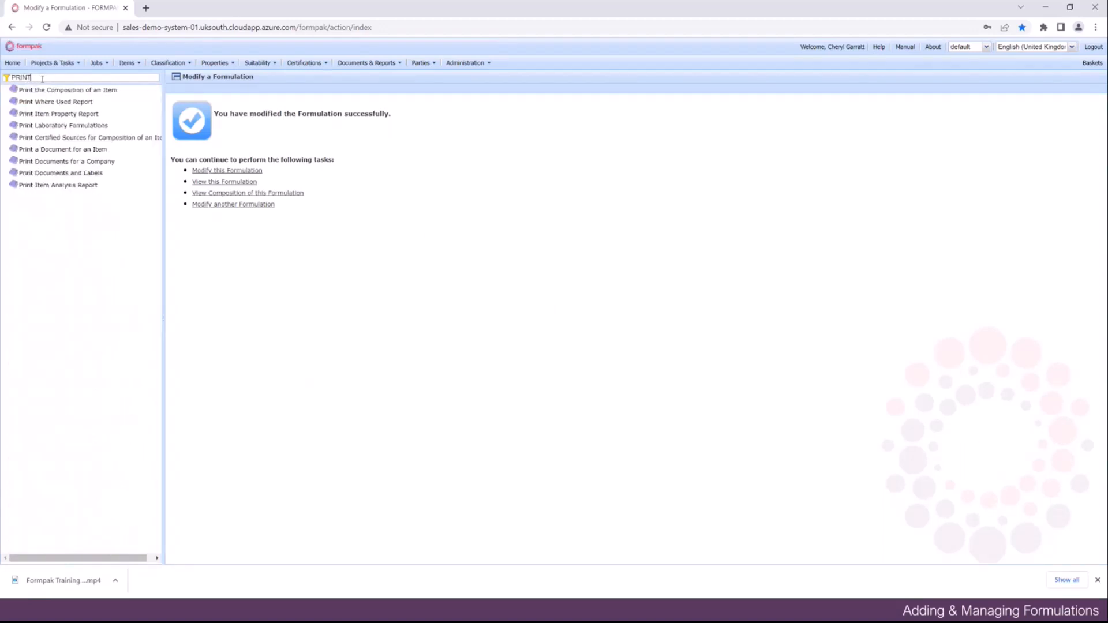
{"action": "left_click", "coordinate": [50, 150]}
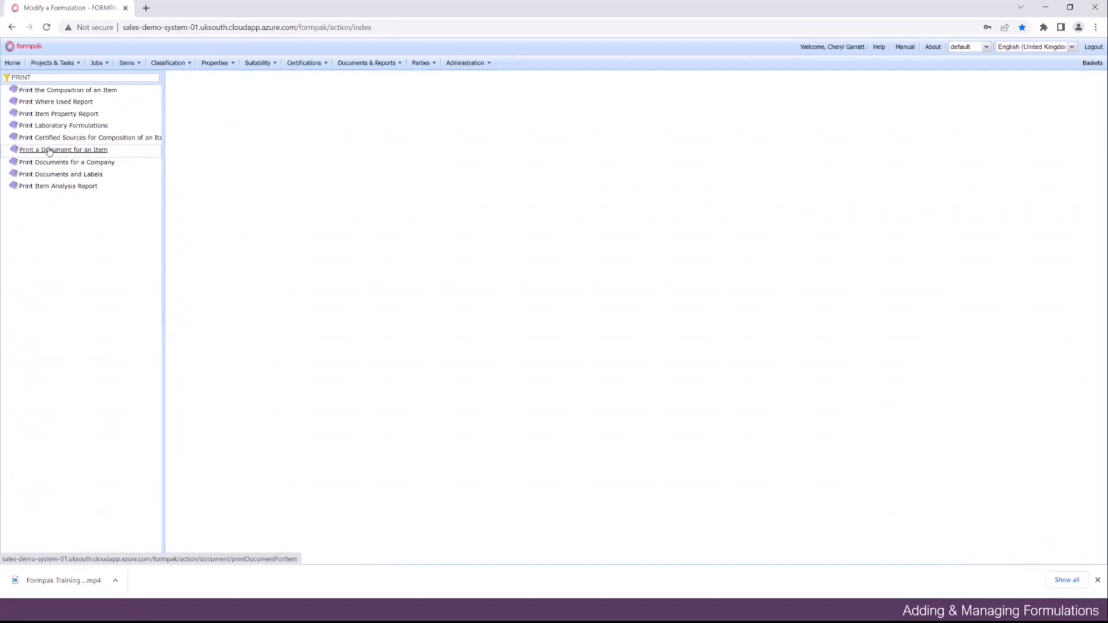
Generate a CLP Safety Data Sheet as a PDF for the item HOLIDAYSUNSHINE, leaving the UFI number blank
{"action": "right_click", "coordinate": [274, 133]}
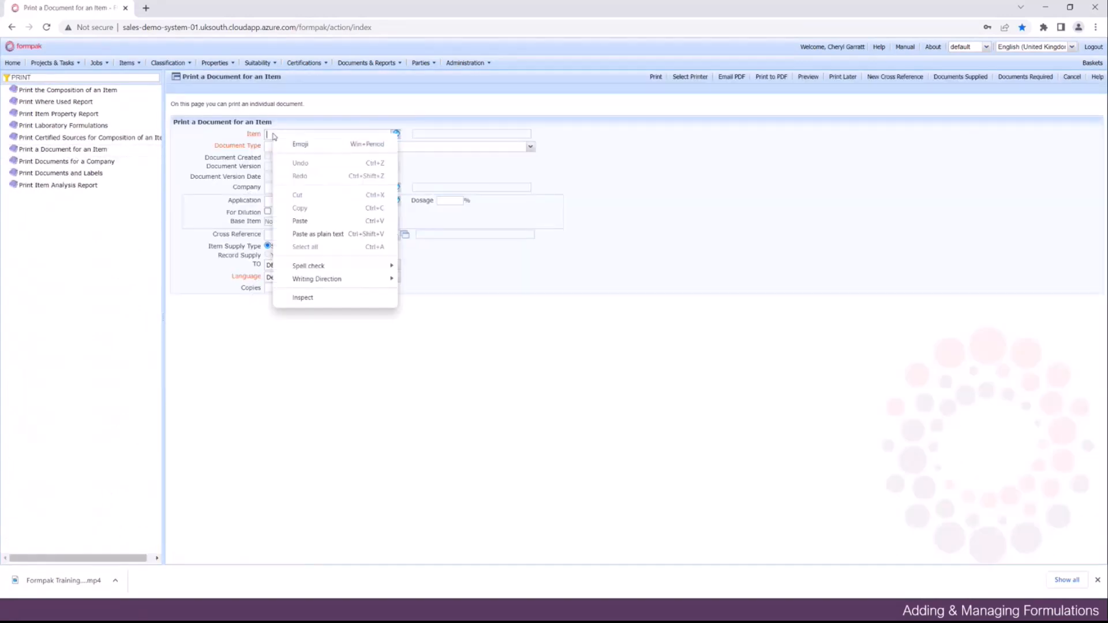
{"action": "left_click", "coordinate": [298, 218]}
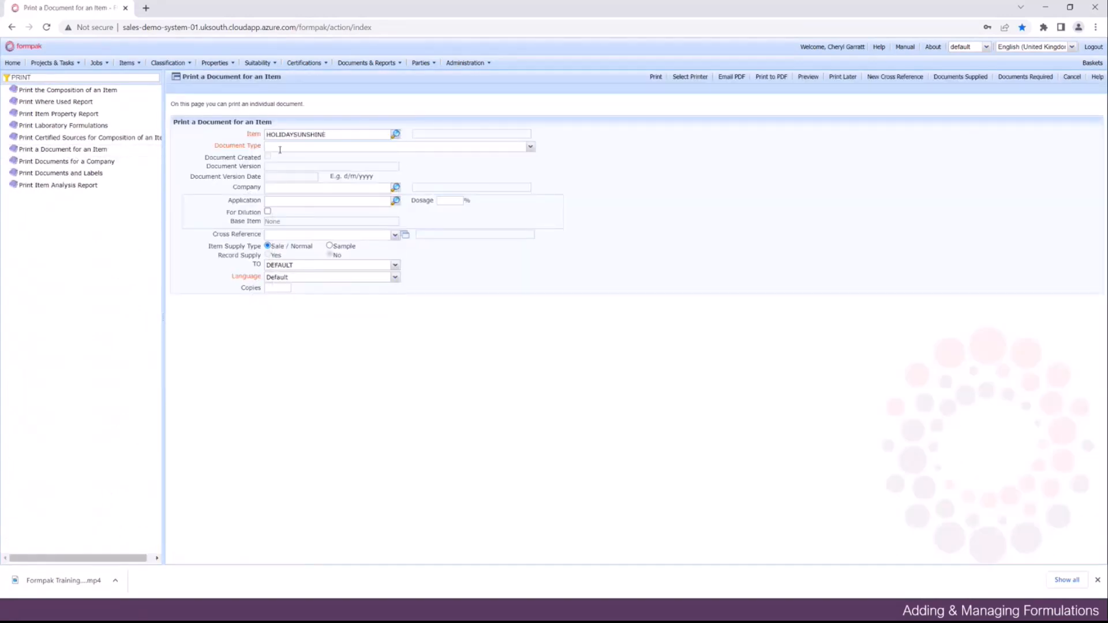
{"action": "left_click", "coordinate": [530, 147]}
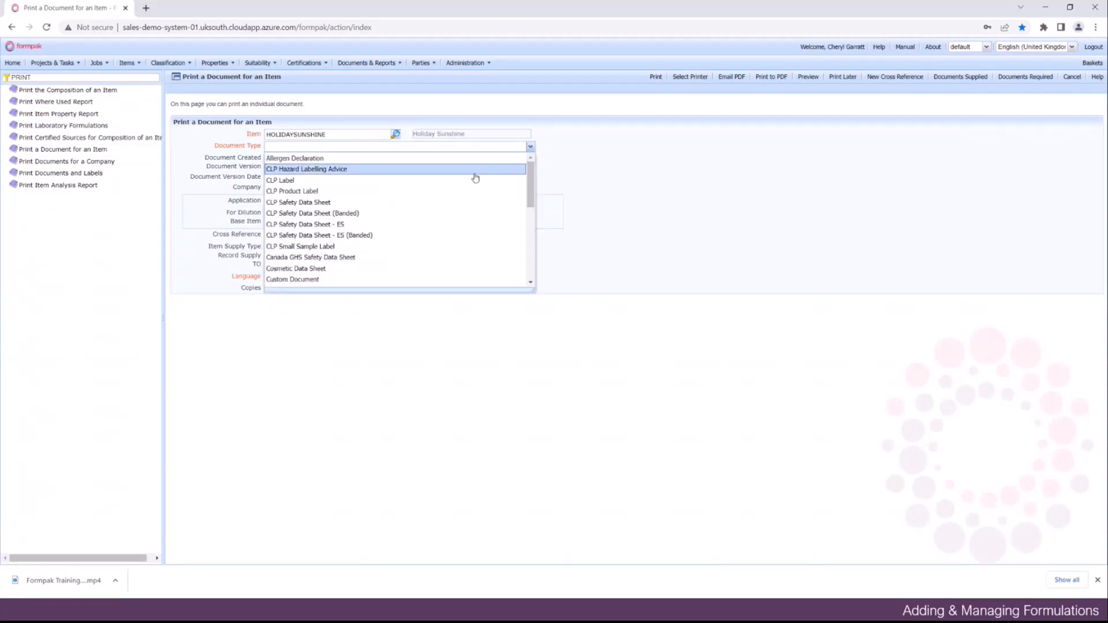
{"action": "left_click", "coordinate": [320, 202]}
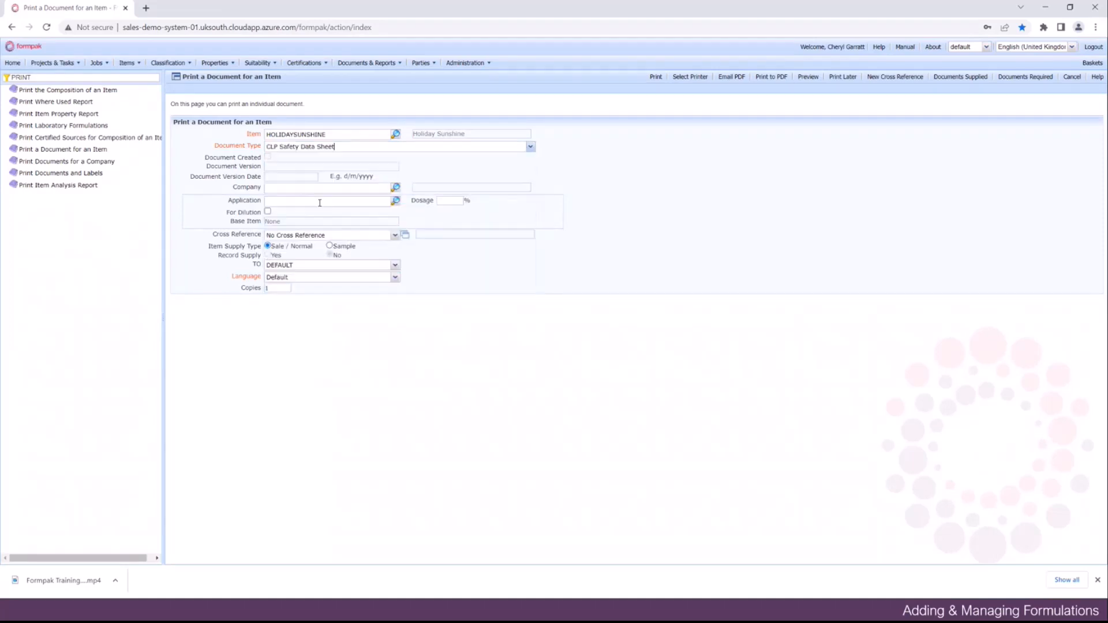
{"action": "left_click", "coordinate": [767, 77]}
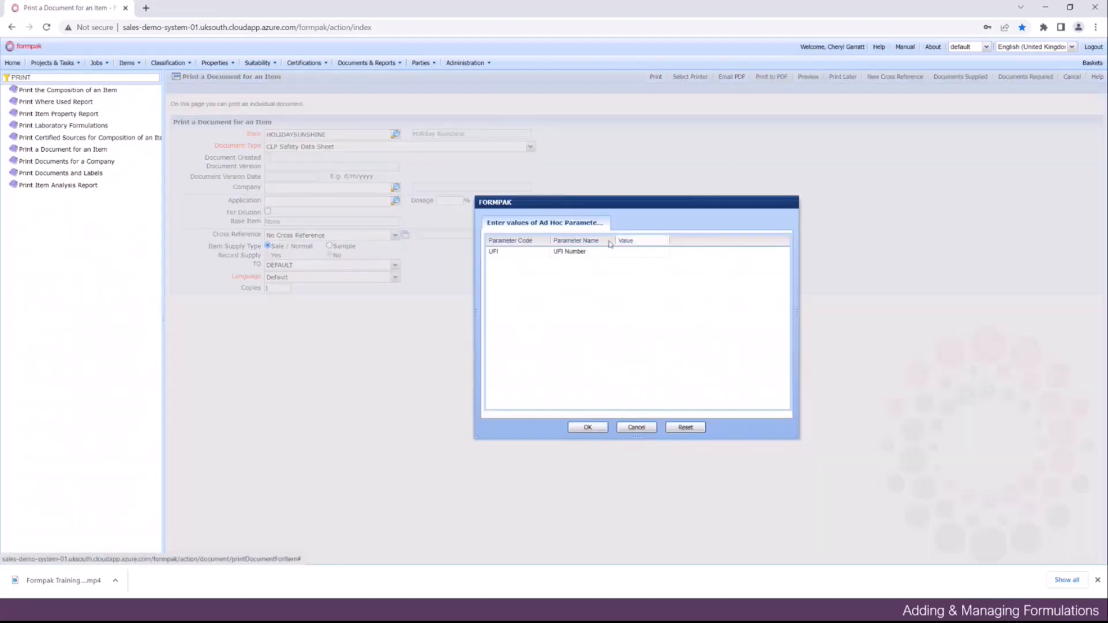
{"action": "left_click", "coordinate": [588, 428]}
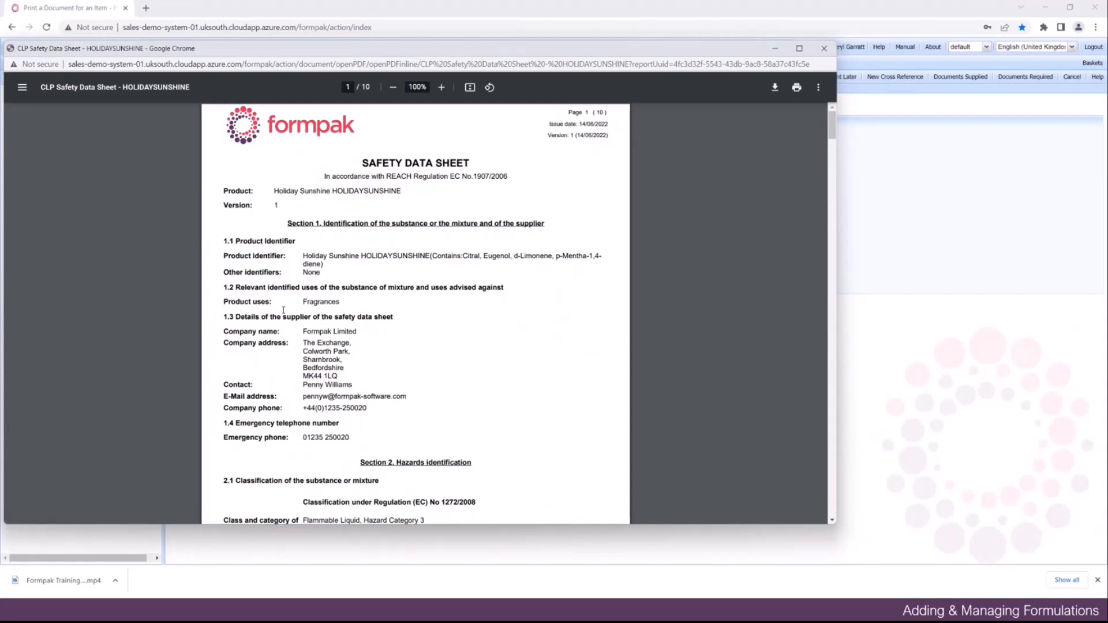
Review the generated safety data sheet from the supplier details through hazards, ingredients and first aid to the physical and chemical properties, and close it
{"action": "scroll", "coordinate": [341, 315], "scroll_direction": "down", "scroll_amount": 4}
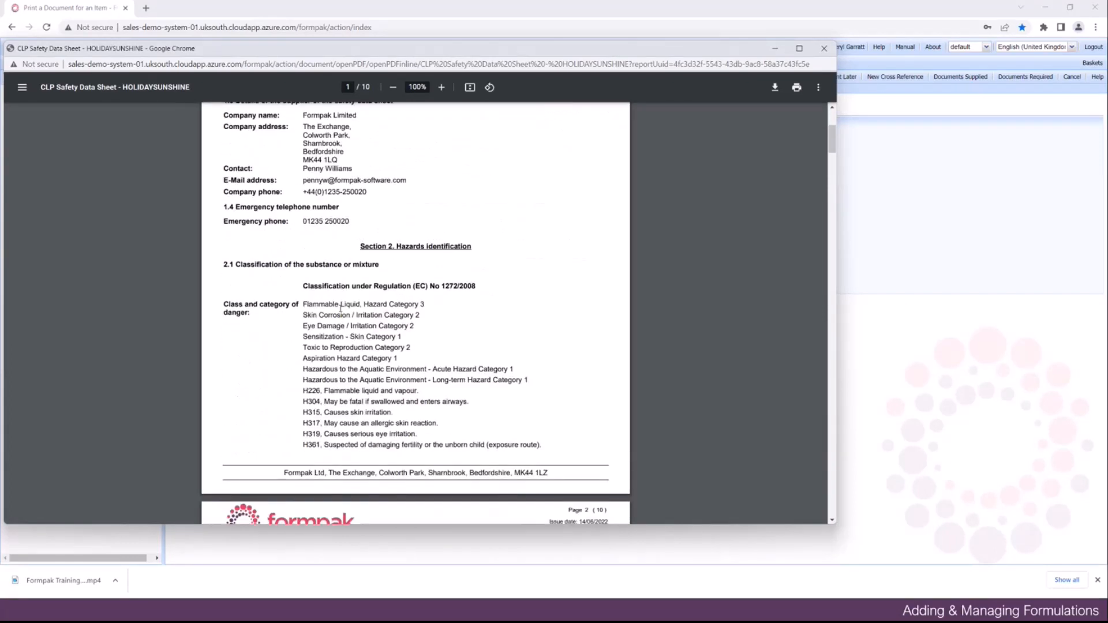
{"action": "scroll", "coordinate": [341, 308], "scroll_direction": "down", "scroll_amount": 3}
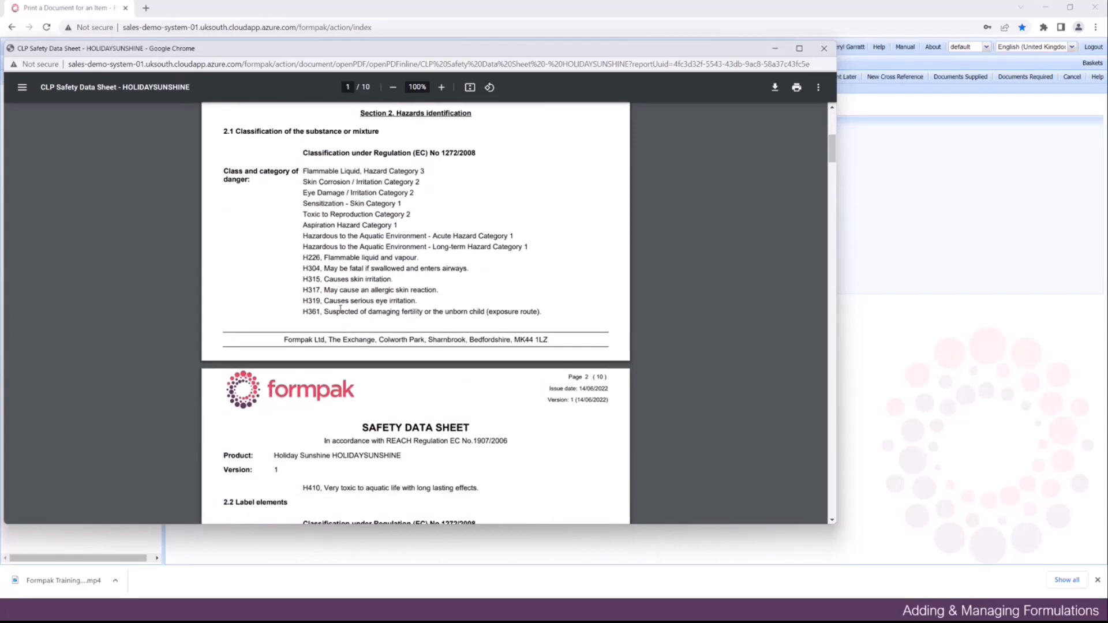
{"action": "scroll", "coordinate": [341, 309], "scroll_direction": "down", "scroll_amount": 1}
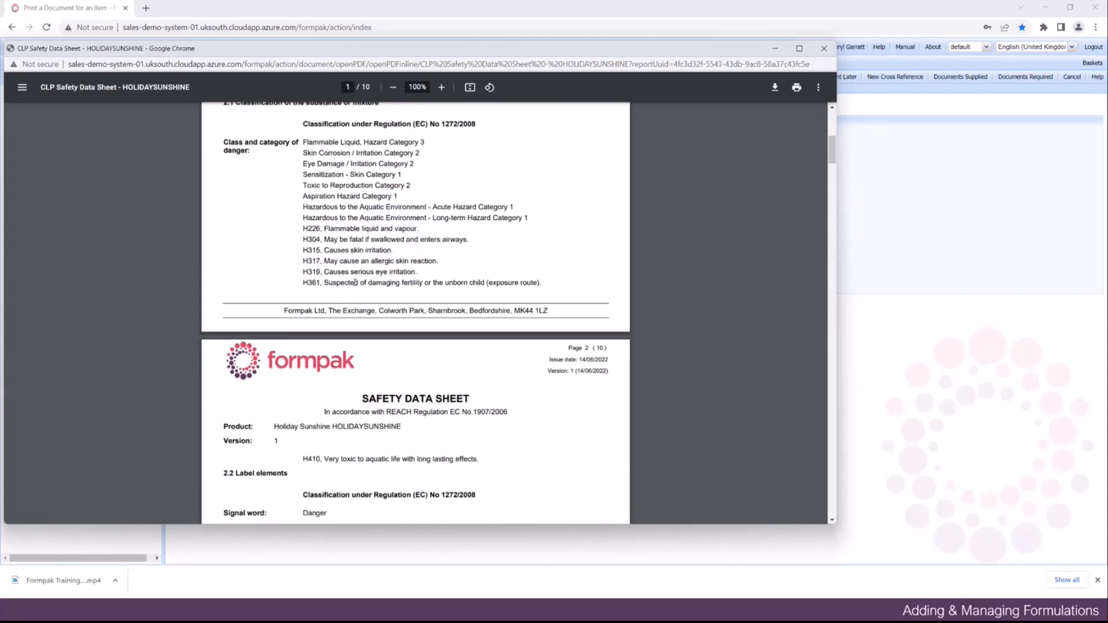
{"action": "scroll", "coordinate": [355, 282], "scroll_direction": "down", "scroll_amount": 6}
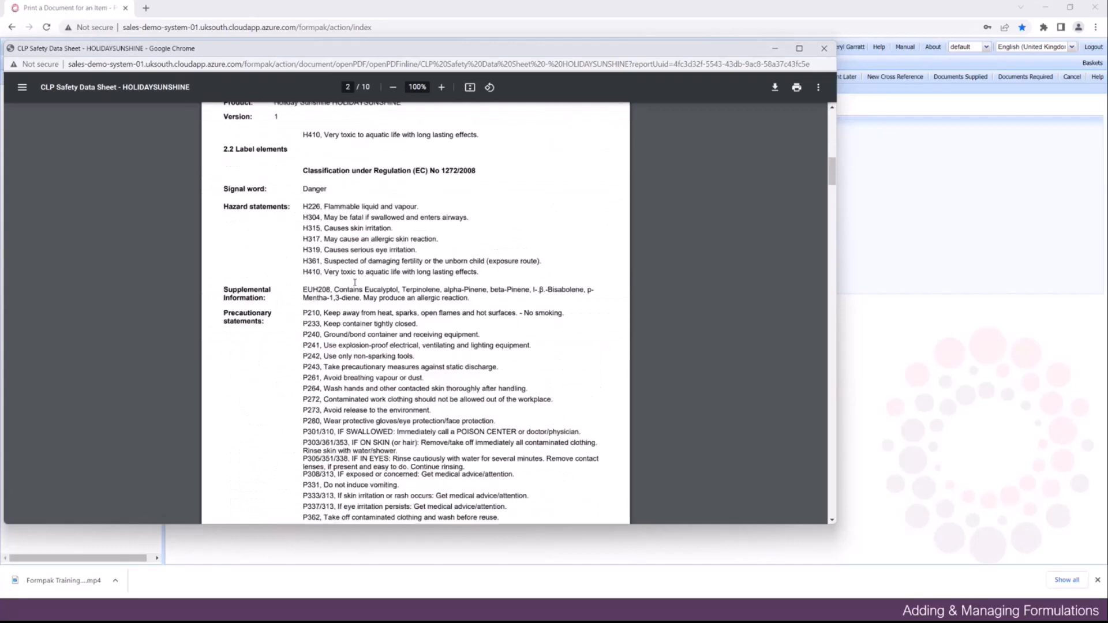
{"action": "scroll", "coordinate": [355, 282], "scroll_direction": "down", "scroll_amount": 8}
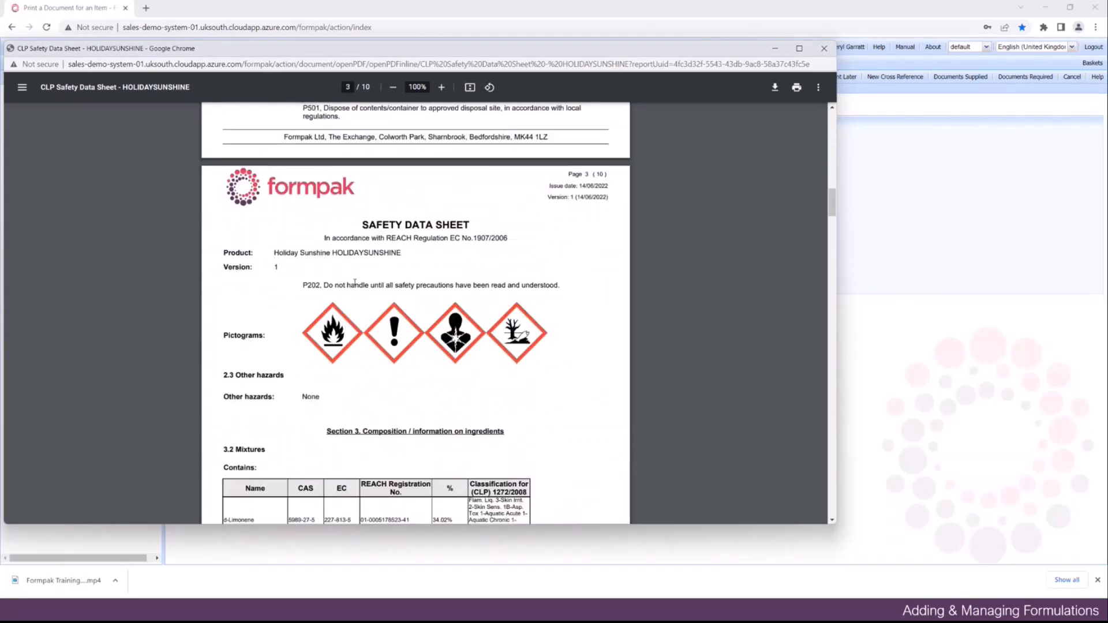
{"action": "scroll", "coordinate": [351, 359], "scroll_direction": "down", "scroll_amount": 2}
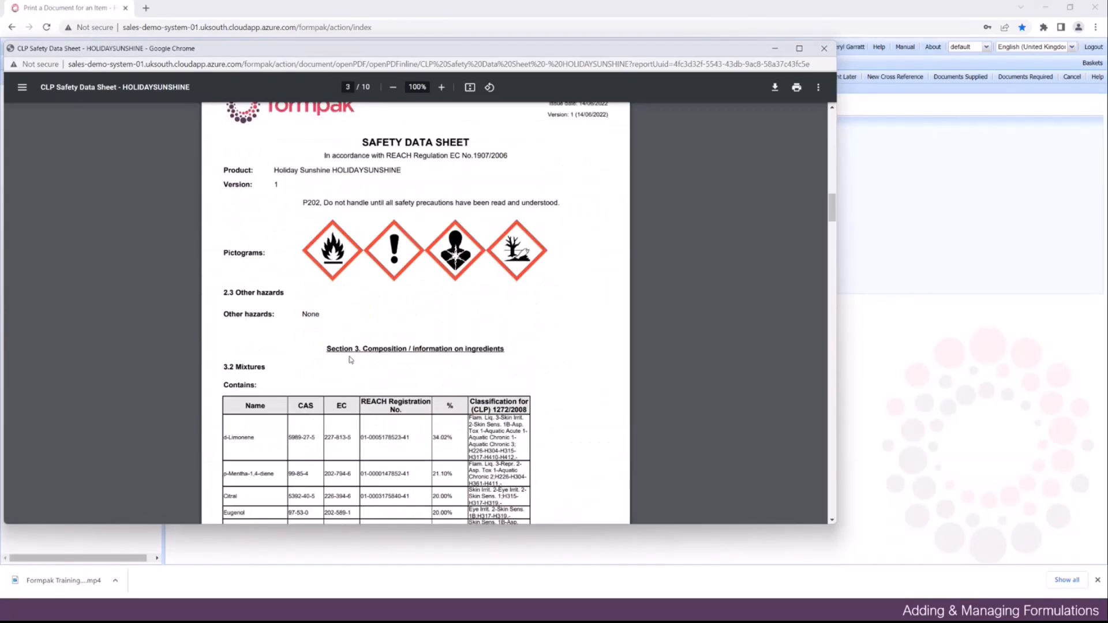
{"action": "scroll", "coordinate": [351, 359], "scroll_direction": "down", "scroll_amount": 1}
{"action": "scroll", "coordinate": [305, 334], "scroll_direction": "down", "scroll_amount": 3}
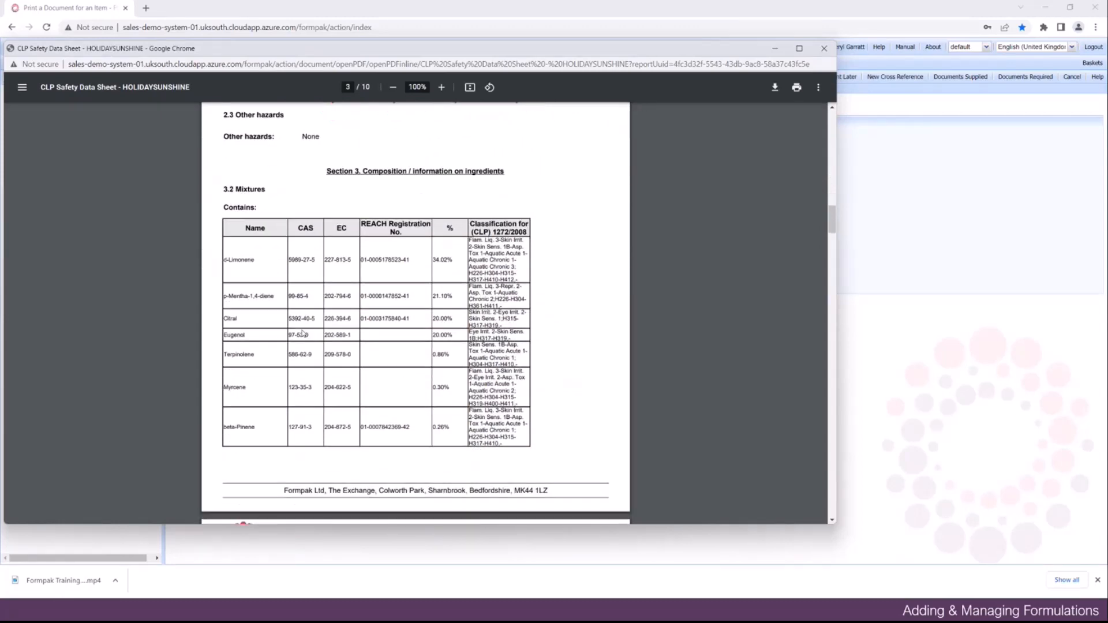
{"action": "scroll", "coordinate": [302, 333], "scroll_direction": "down", "scroll_amount": 5}
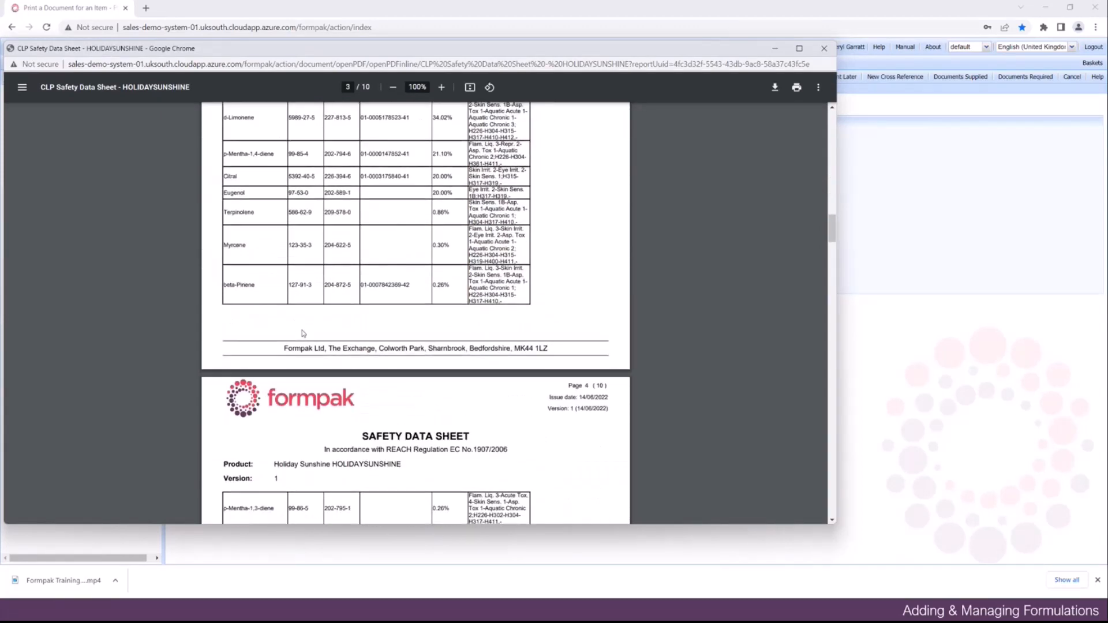
{"action": "scroll", "coordinate": [302, 333], "scroll_direction": "down", "scroll_amount": 6}
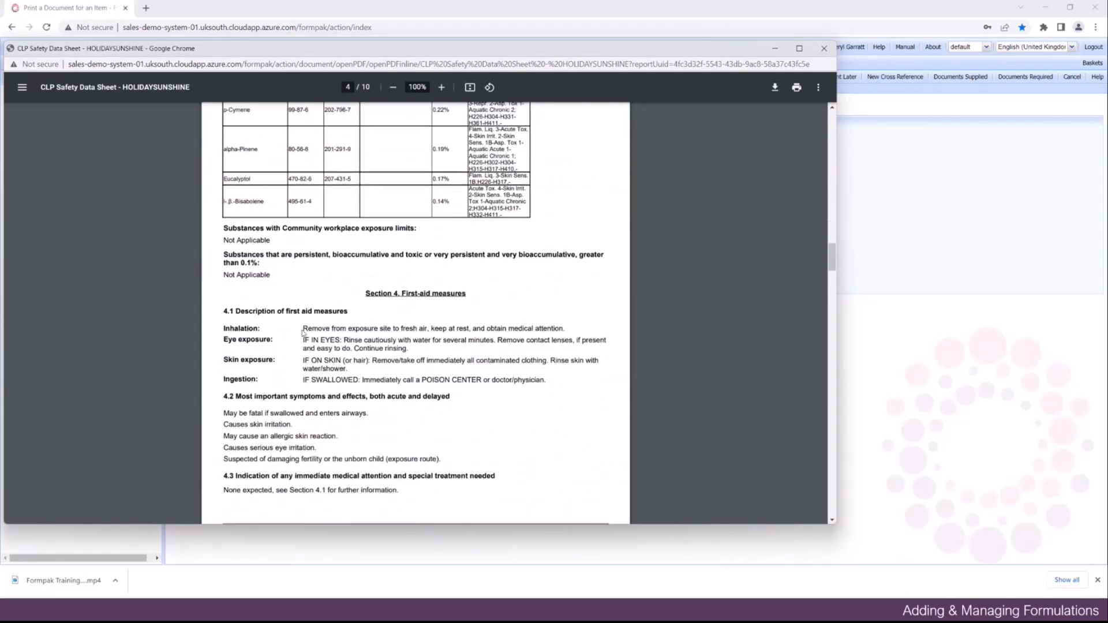
{"action": "scroll", "coordinate": [302, 333], "scroll_direction": "down", "scroll_amount": 5}
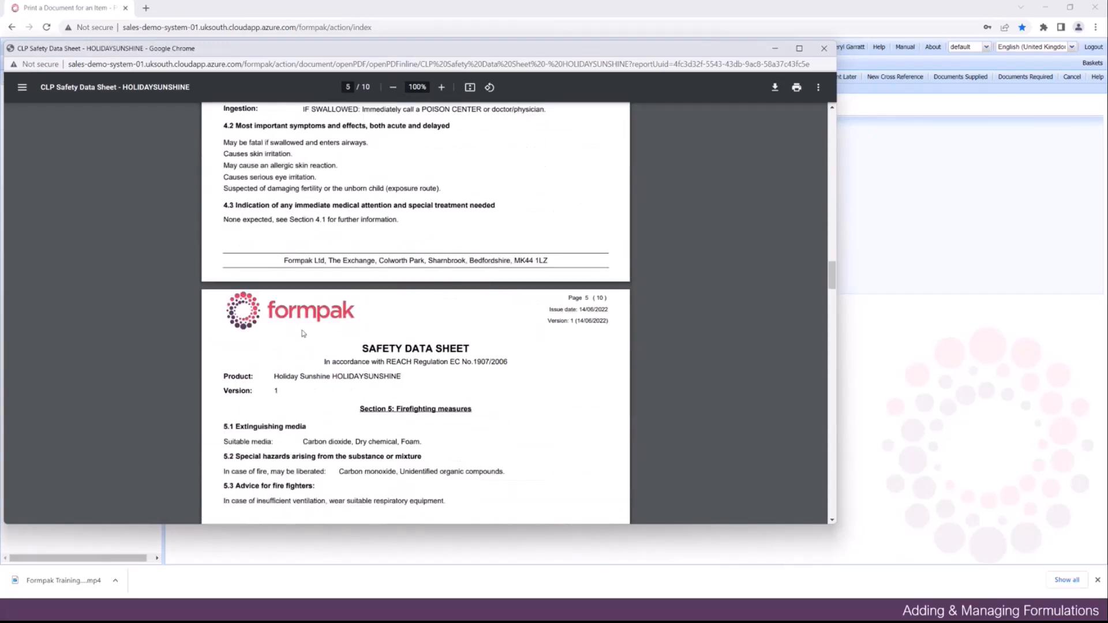
{"action": "scroll", "coordinate": [302, 333], "scroll_direction": "down", "scroll_amount": 8}
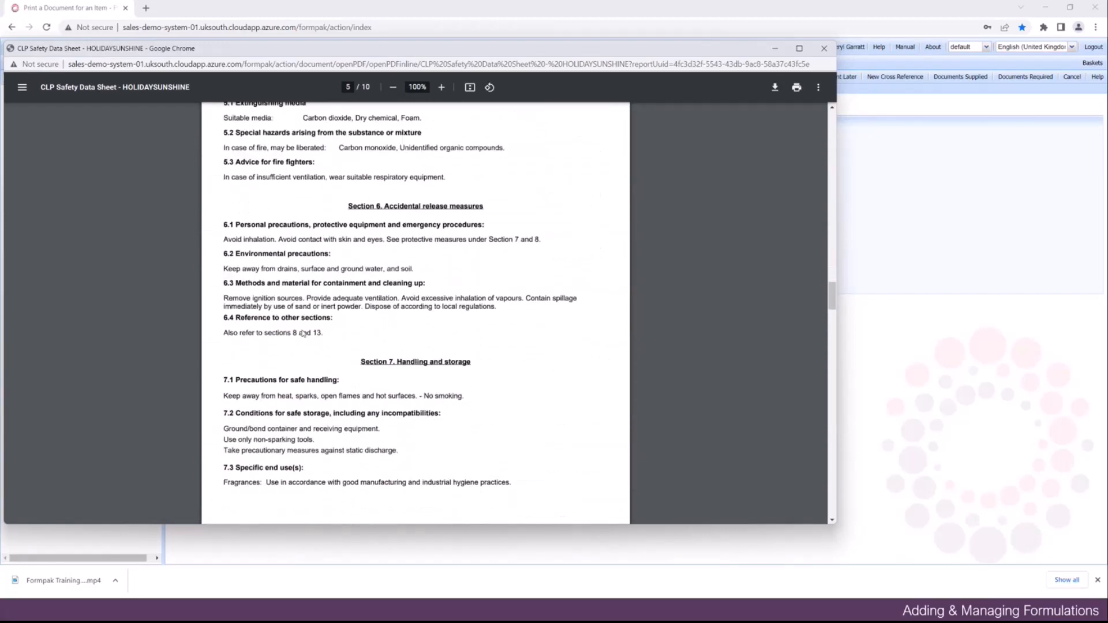
{"action": "scroll", "coordinate": [302, 333], "scroll_direction": "down", "scroll_amount": 7}
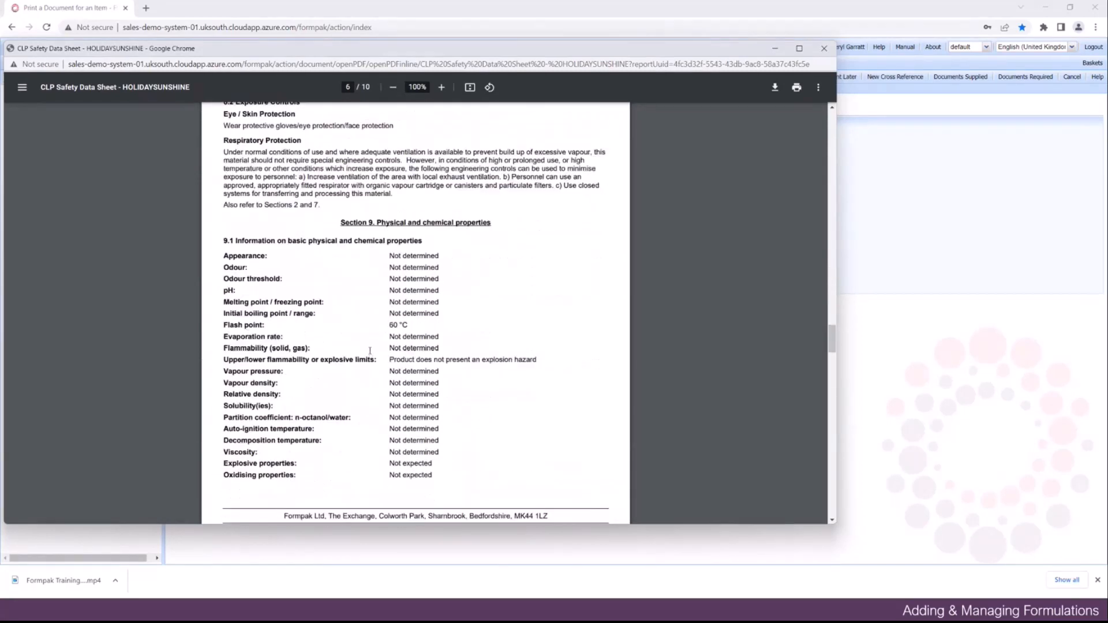
{"action": "scroll", "coordinate": [478, 363], "scroll_direction": "down", "scroll_amount": 2}
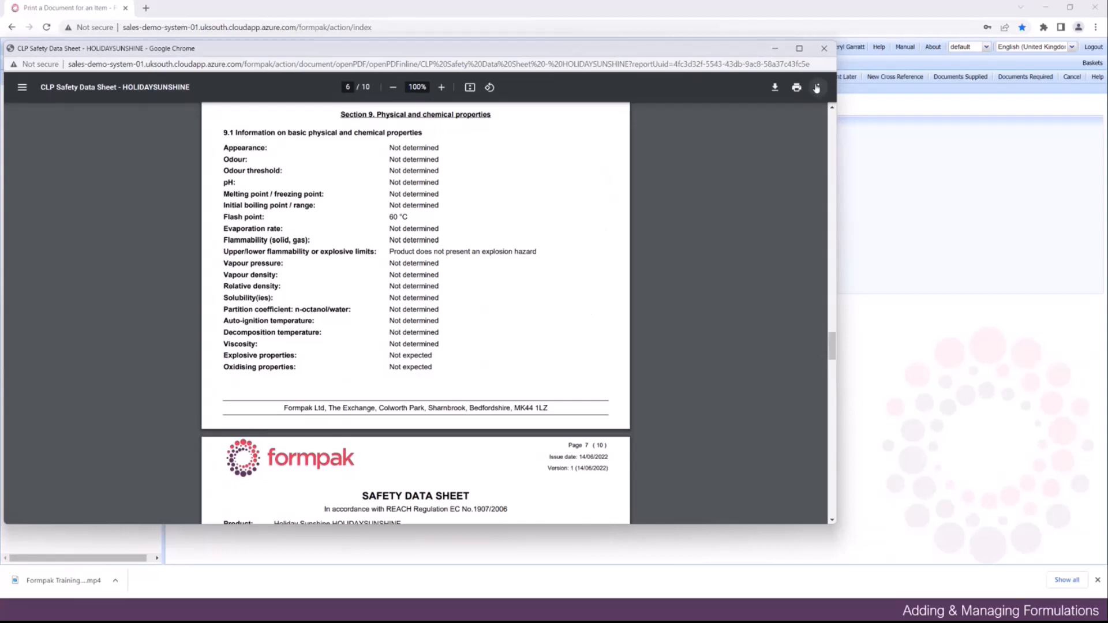
{"action": "left_click", "coordinate": [824, 49]}
Copy the item code, find the View a Formulation page with the filter VIEW A FORM, and load HOLIDAYSUNSHINE there
{"action": "double_click", "coordinate": [294, 135]}
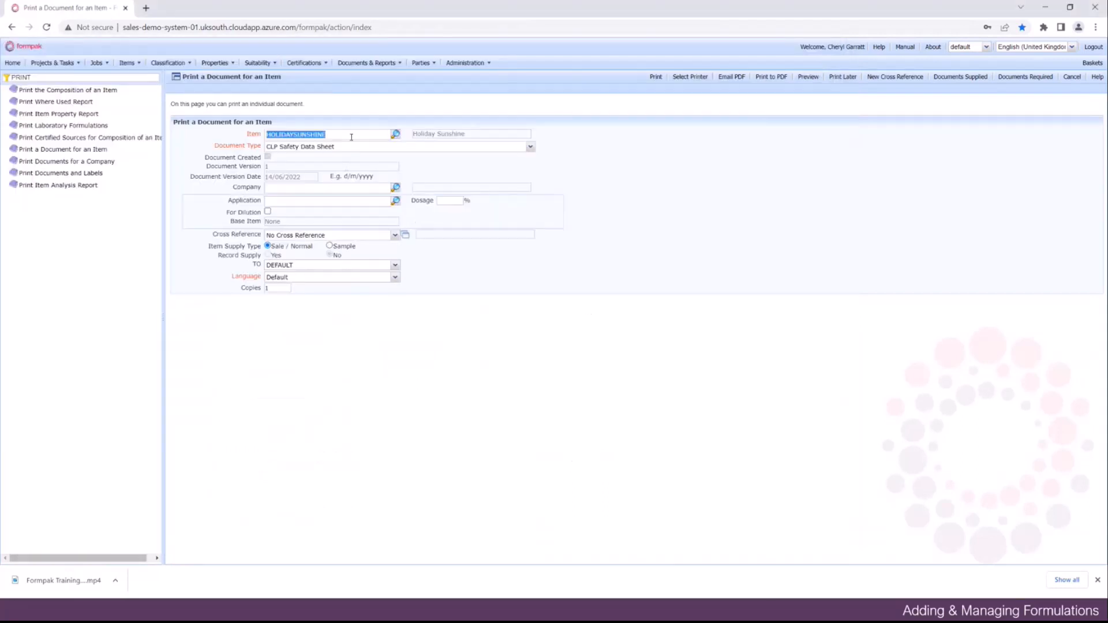
{"action": "right_click", "coordinate": [294, 134]}
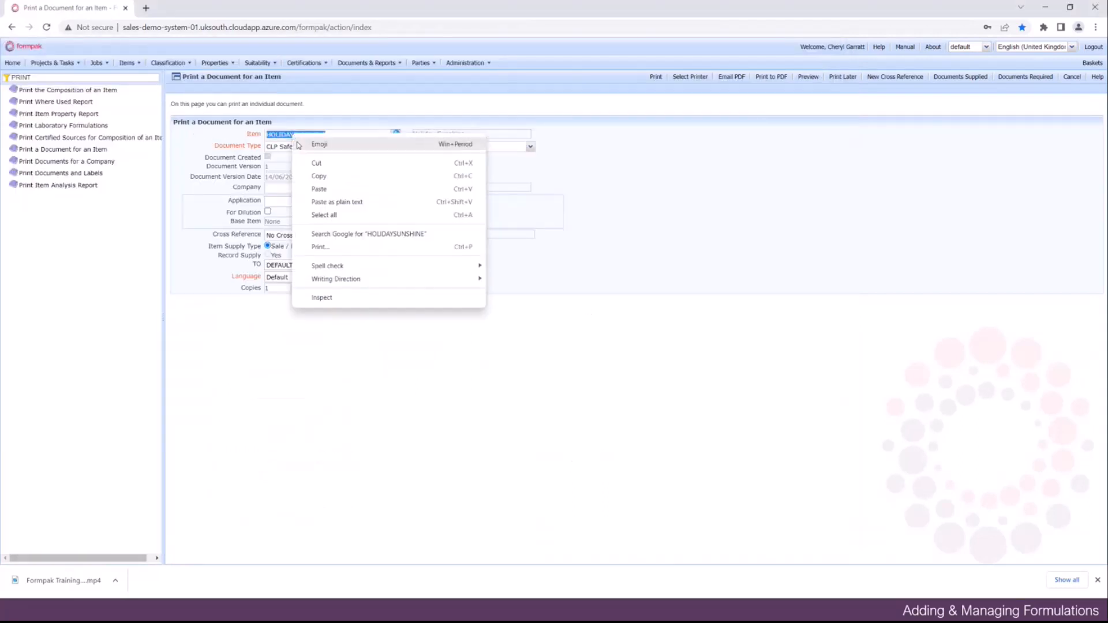
{"action": "left_click", "coordinate": [311, 176]}
{"action": "double_click", "coordinate": [65, 77]}
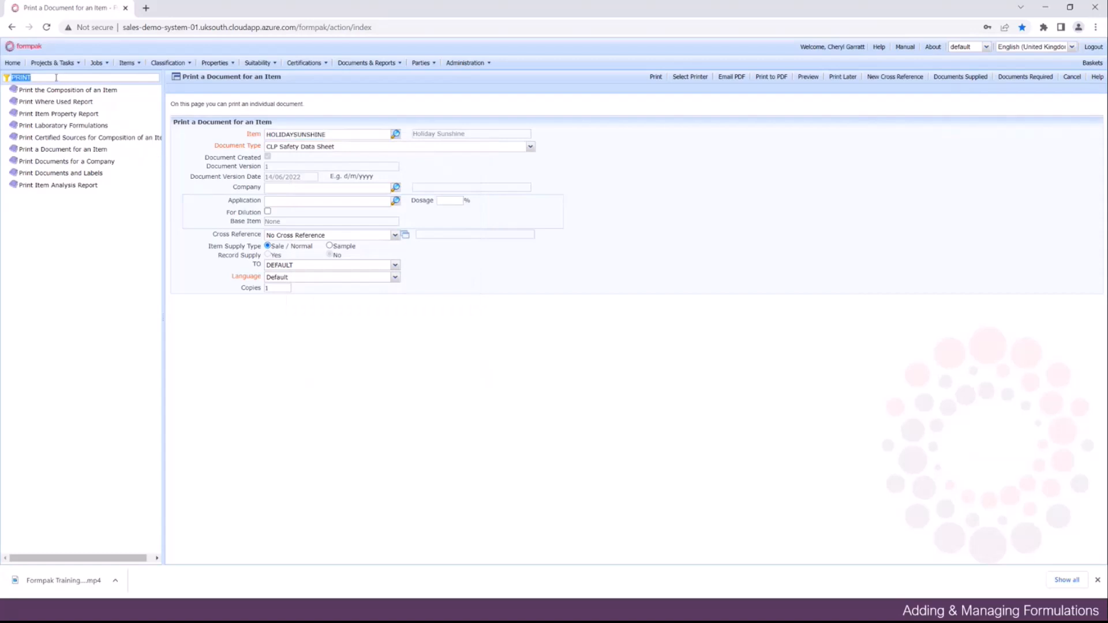
{"action": "key", "text": "BackSpace"}
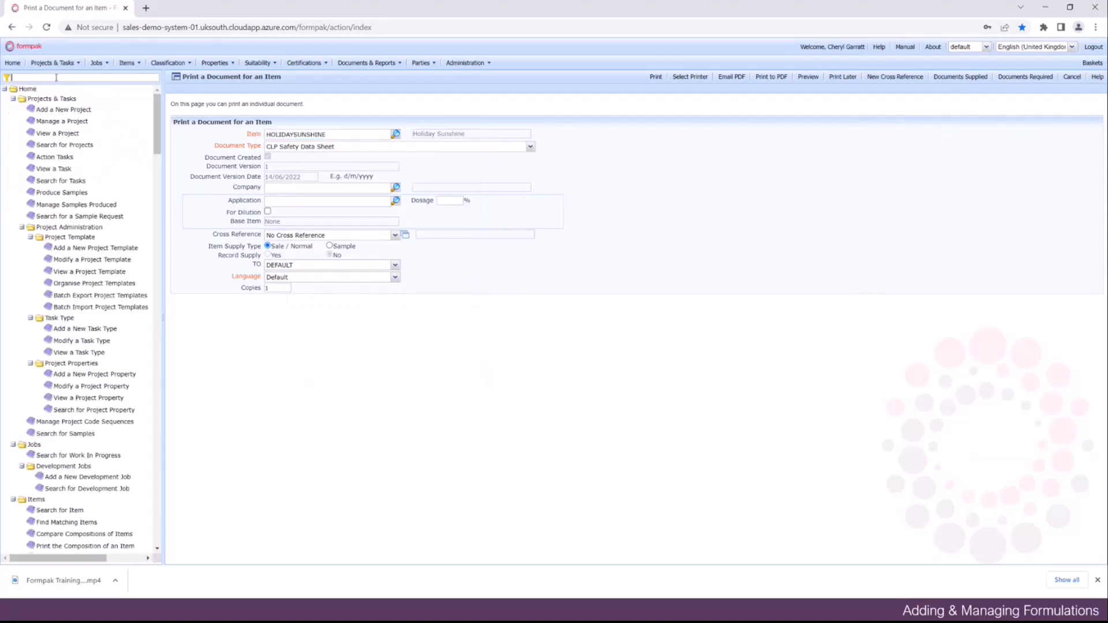
{"action": "type", "text": "VIEW"}
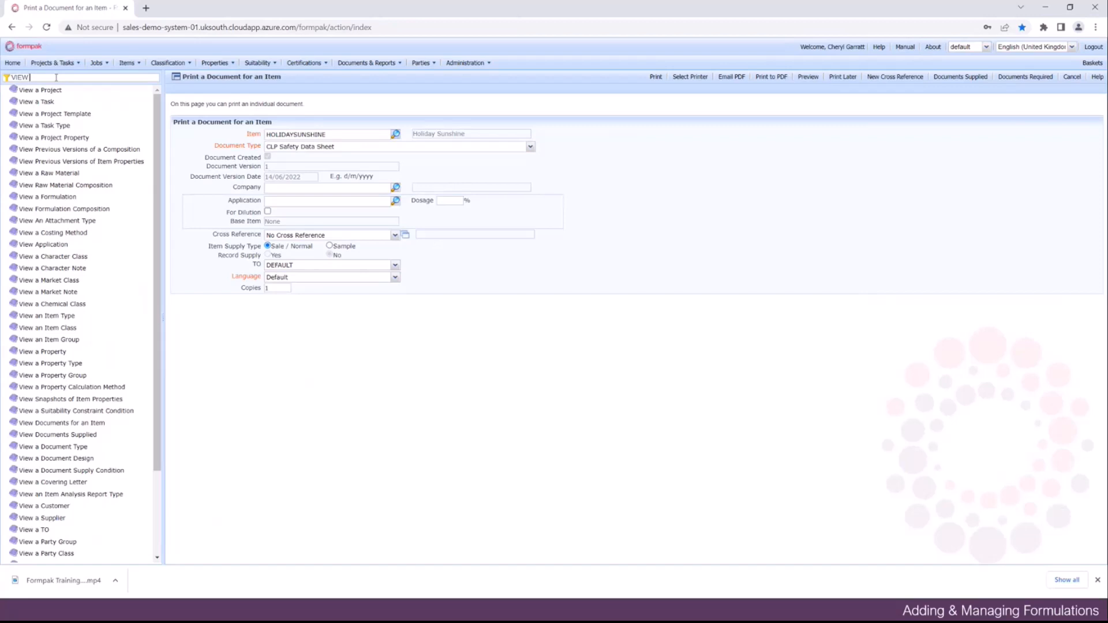
{"action": "type", "text": " A FORM"}
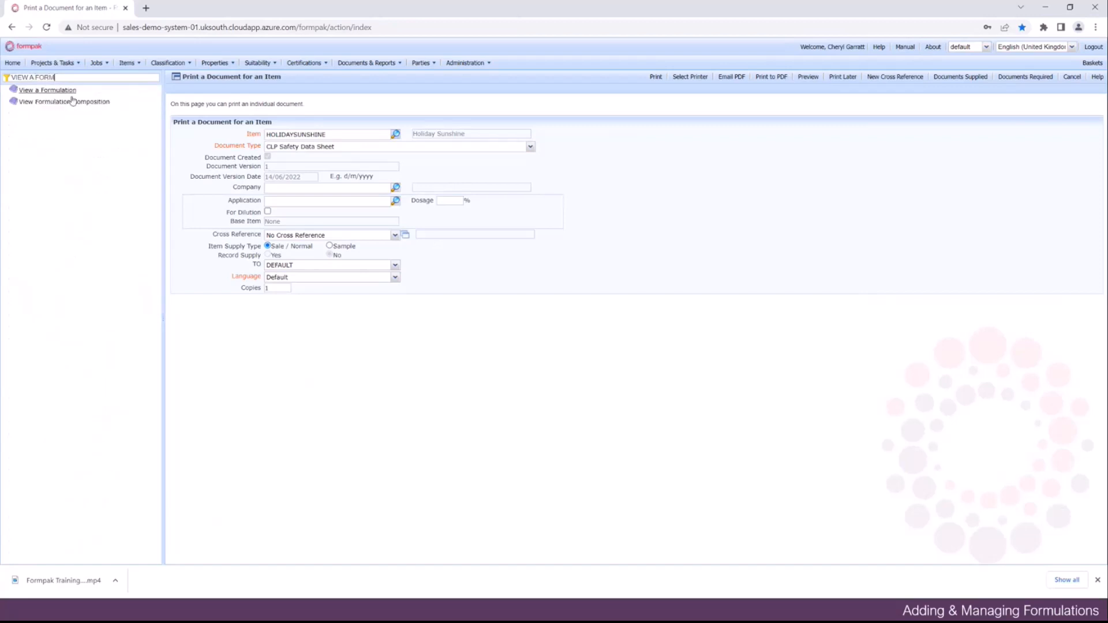
{"action": "left_click", "coordinate": [60, 90]}
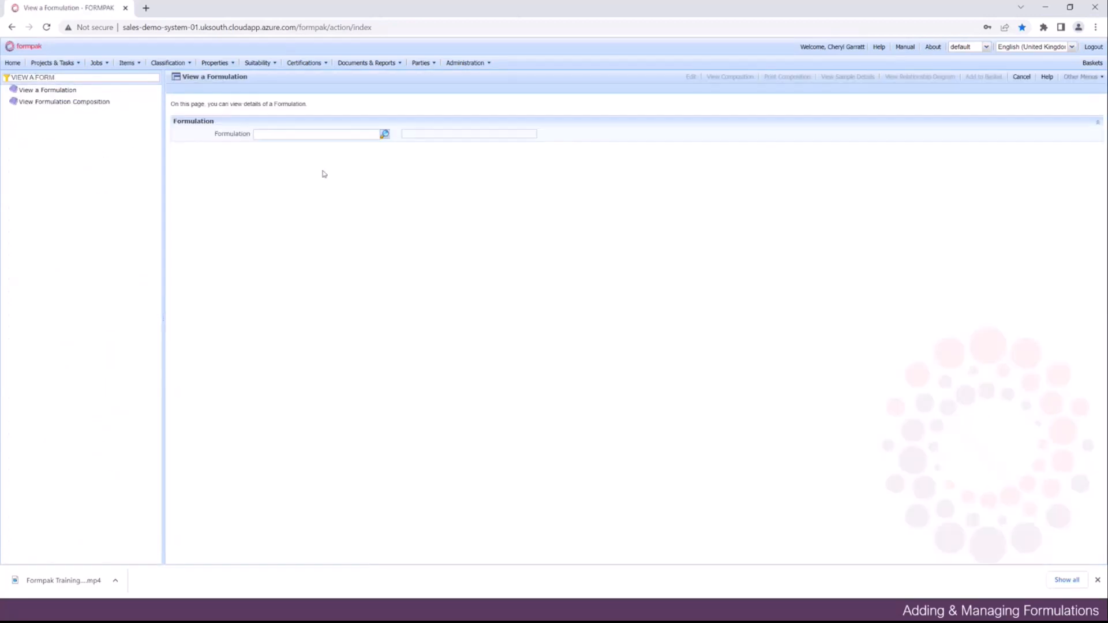
{"action": "right_click", "coordinate": [281, 138]}
{"action": "left_click", "coordinate": [308, 226]}
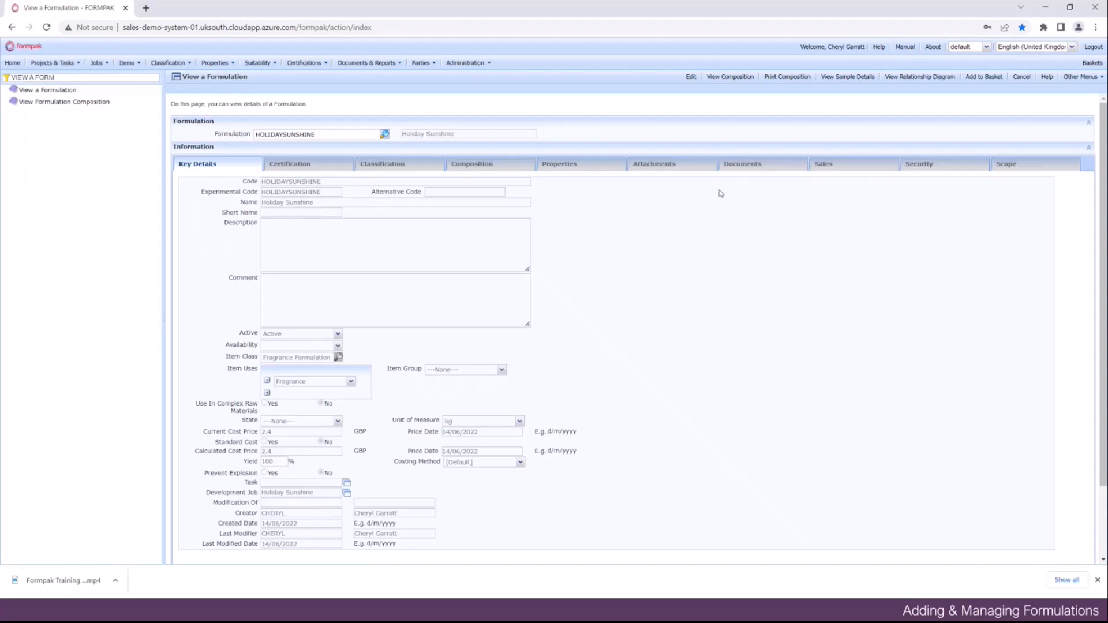
From the formulation's documents, open the stored version 1 of its CLP Safety Data Sheet as a printable document
{"action": "left_click", "coordinate": [736, 169]}
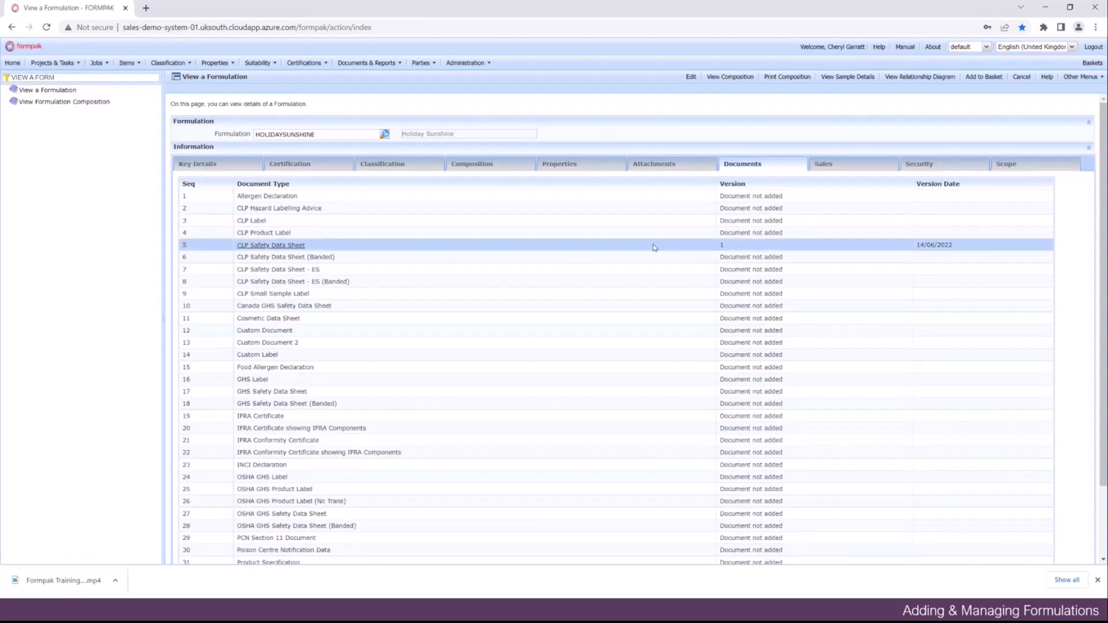
{"action": "left_click", "coordinate": [295, 247]}
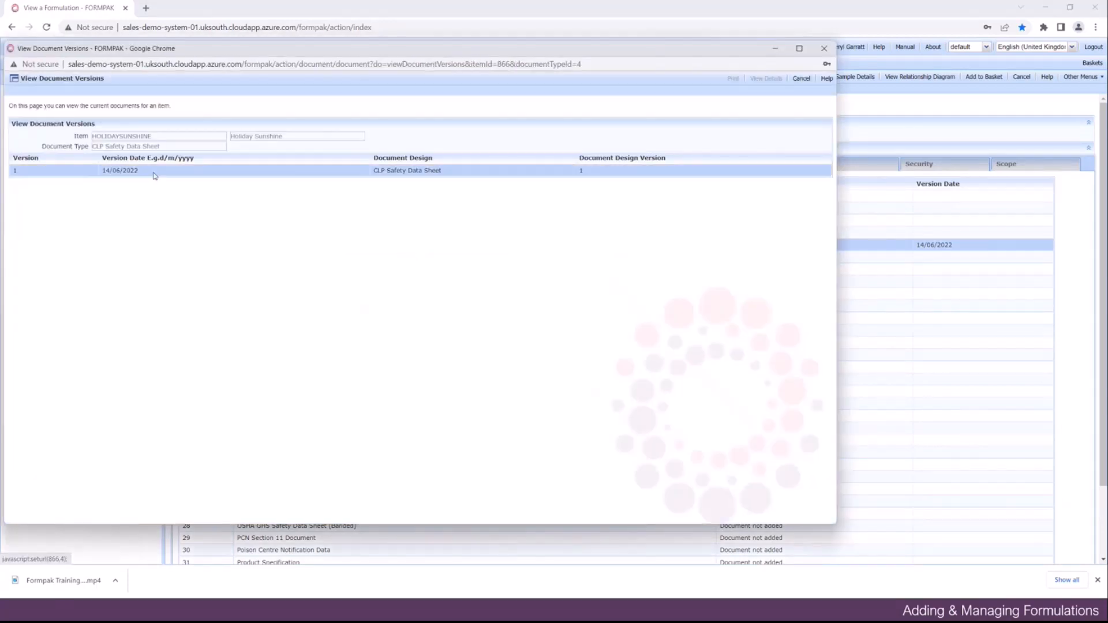
{"action": "left_click", "coordinate": [733, 78]}
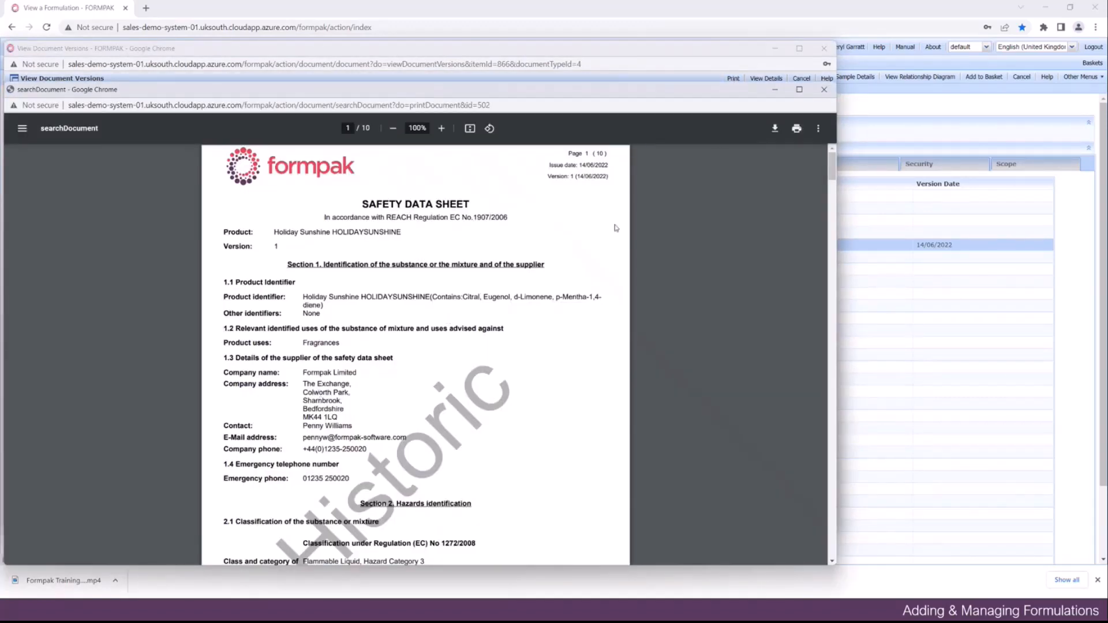
Close the stored safety data sheet and its version list, and open the Modify a Formulation's Composition page using the filter MODIFY A FO
{"action": "left_click", "coordinate": [818, 87]}
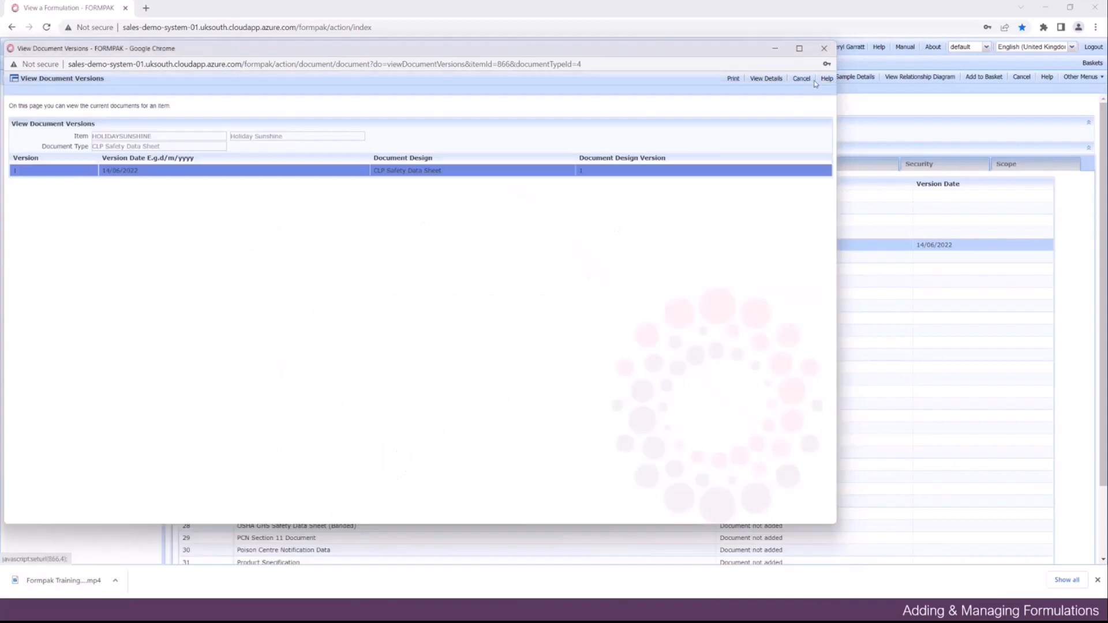
{"action": "left_click", "coordinate": [824, 48]}
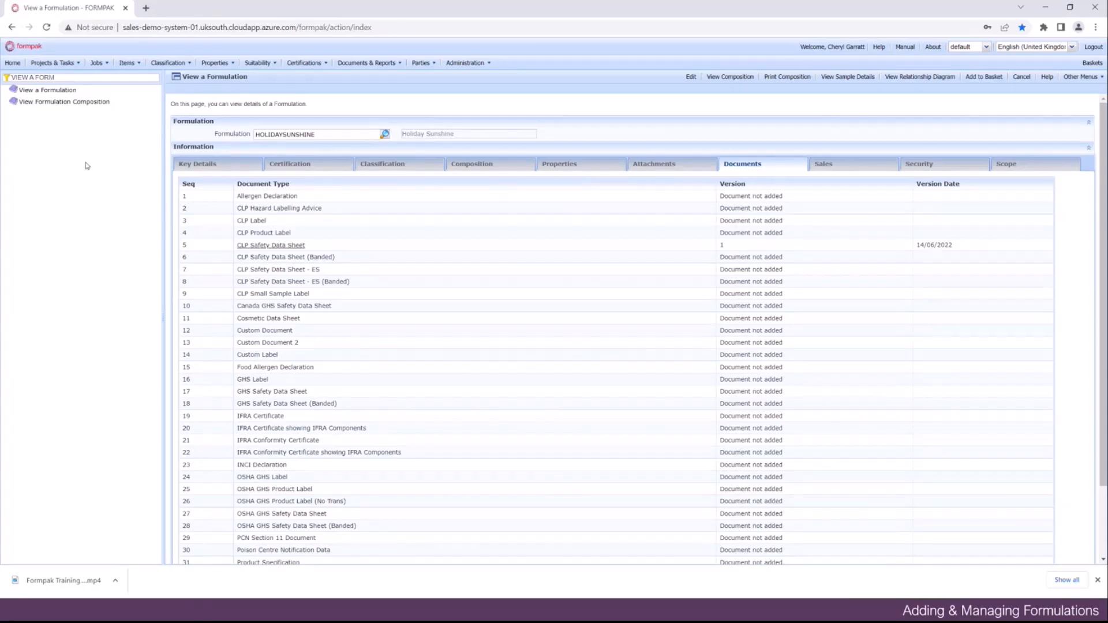
{"action": "triple_click", "coordinate": [66, 77]}
{"action": "key", "text": "BackSpace"}
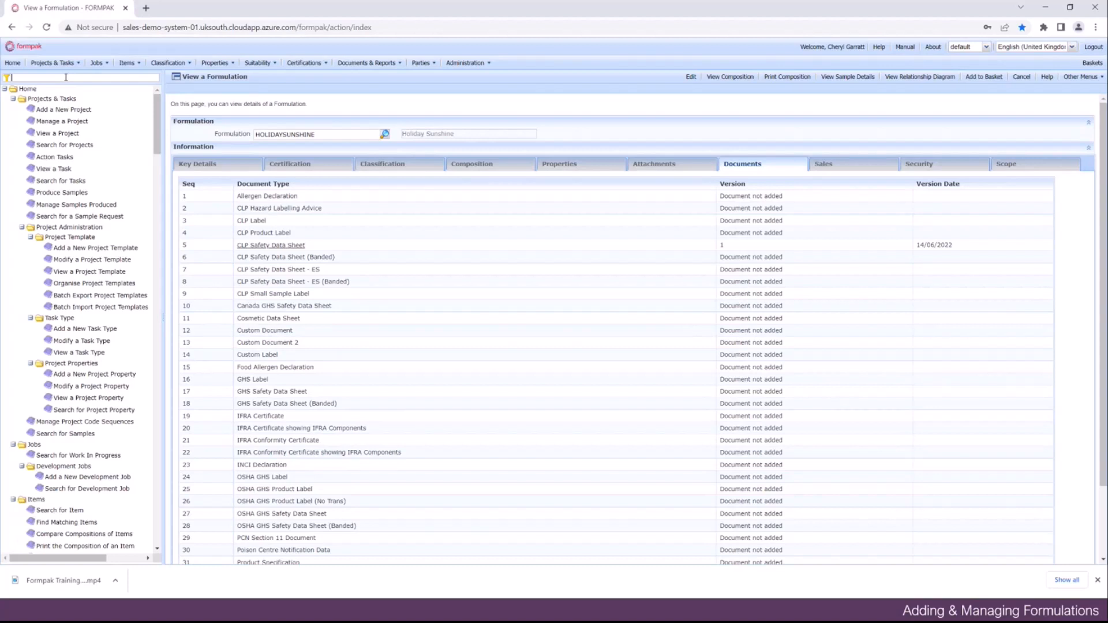
{"action": "type", "text": "MODI"}
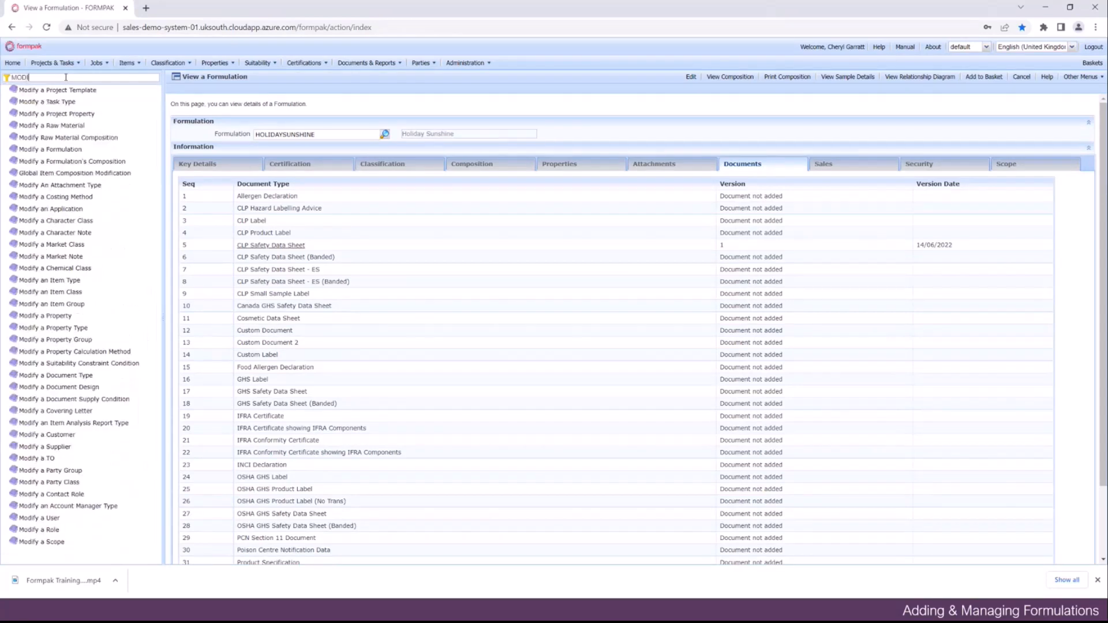
{"action": "type", "text": "FY"}
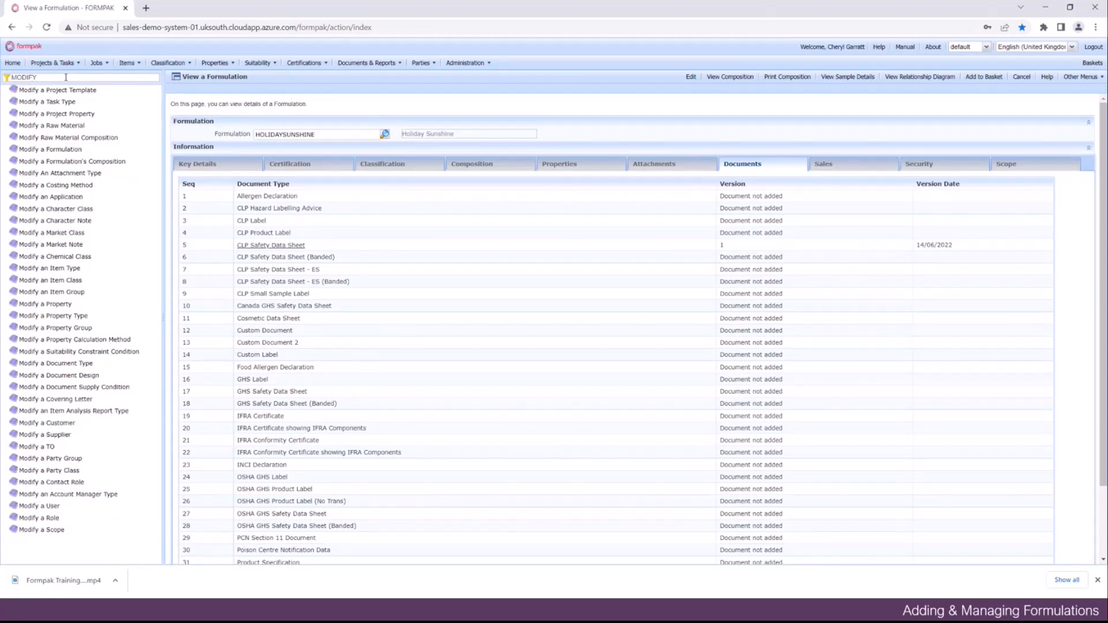
{"action": "type", "text": " A FO"}
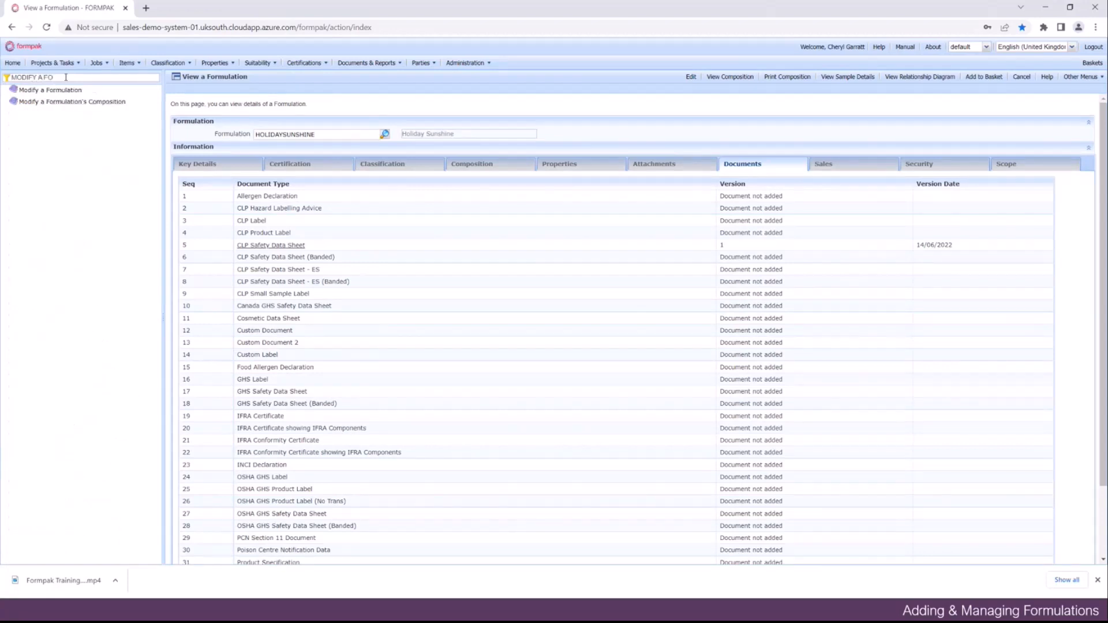
{"action": "left_click", "coordinate": [29, 102]}
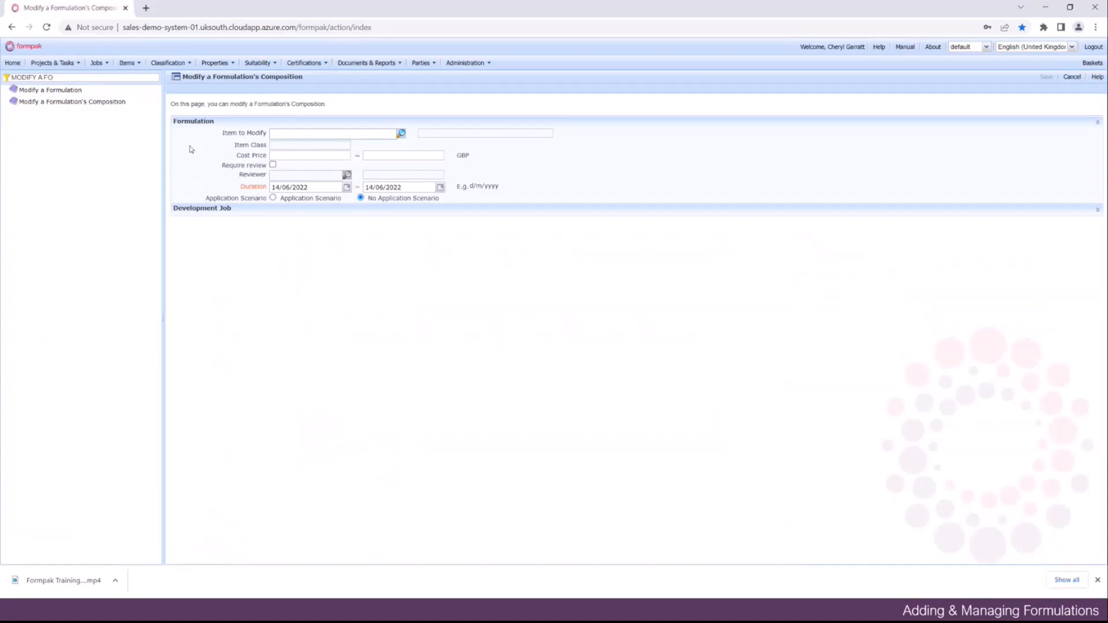
Load HOLIDAYSUNSHINE as the item to modify and open its composition for editing
{"action": "right_click", "coordinate": [278, 134]}
{"action": "left_click", "coordinate": [304, 223]}
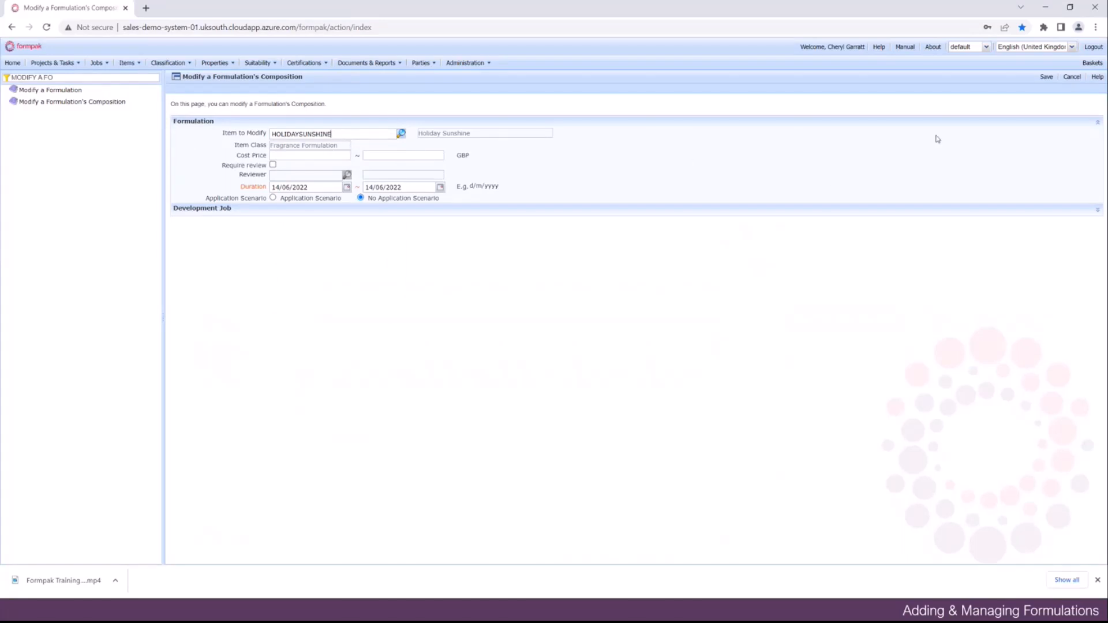
{"action": "left_click", "coordinate": [1046, 78]}
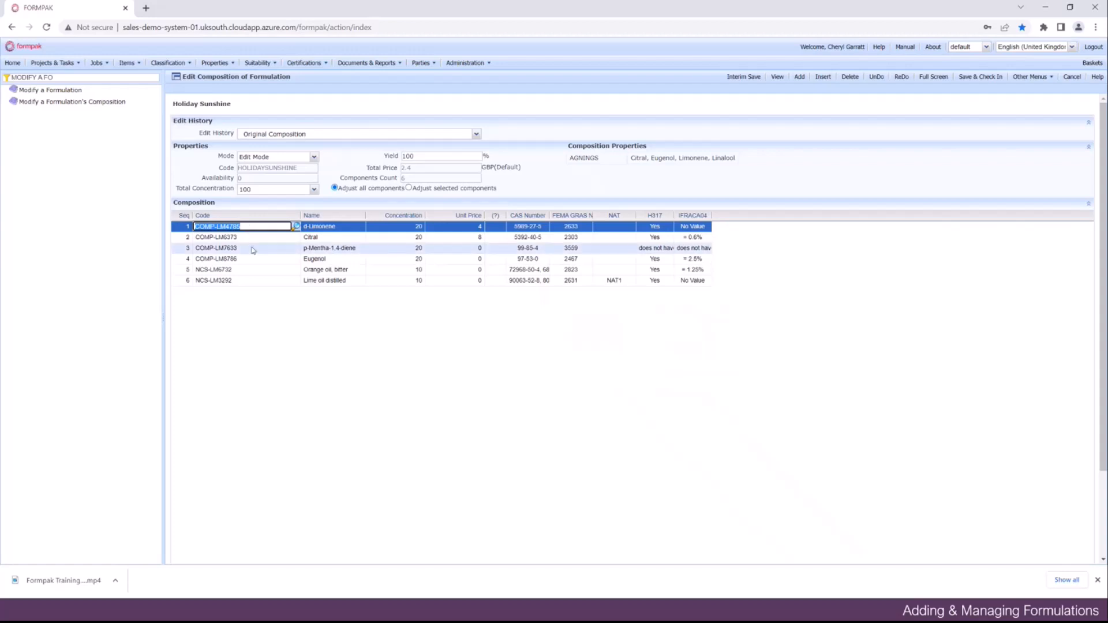
Delete the component NCS-LM6732, Orange oil, bitter, from the composition
{"action": "left_click", "coordinate": [260, 272]}
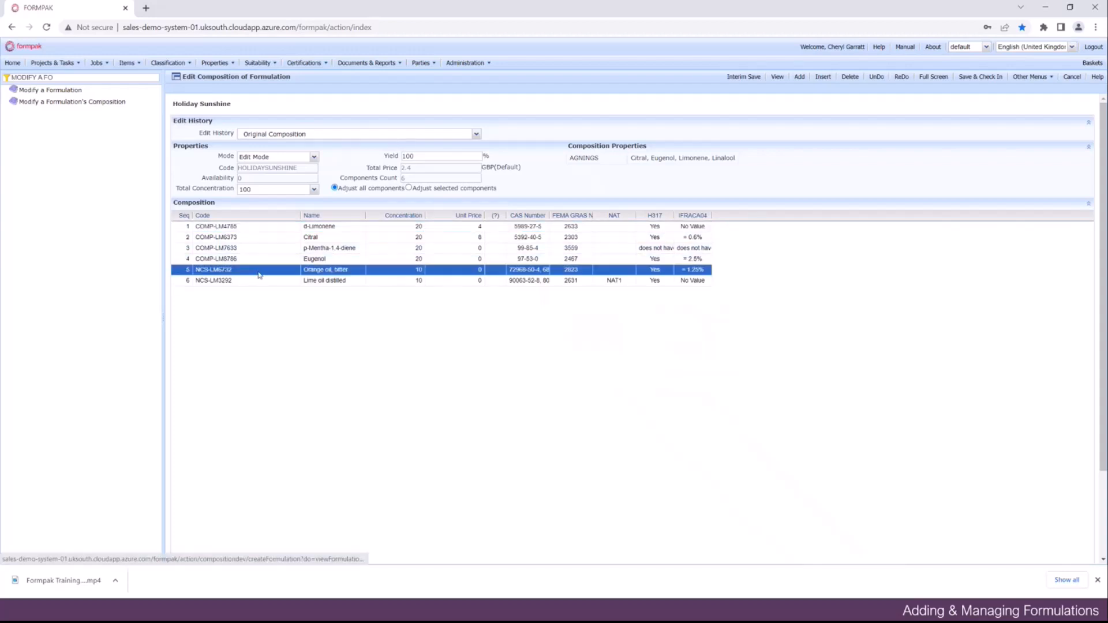
{"action": "left_click", "coordinate": [850, 80]}
{"action": "left_click", "coordinate": [615, 334]}
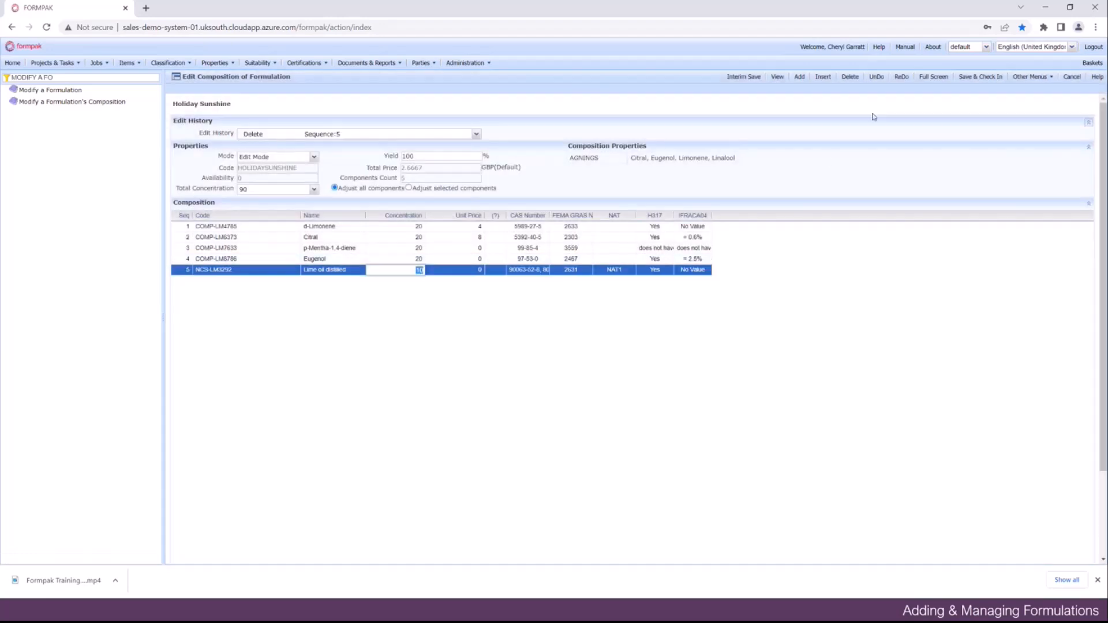
Insert RM0052, Orange oil, bitter Florida, above Lime oil distilled by searching for ORANGE, with a concentration of 10
{"action": "left_click", "coordinate": [823, 77]}
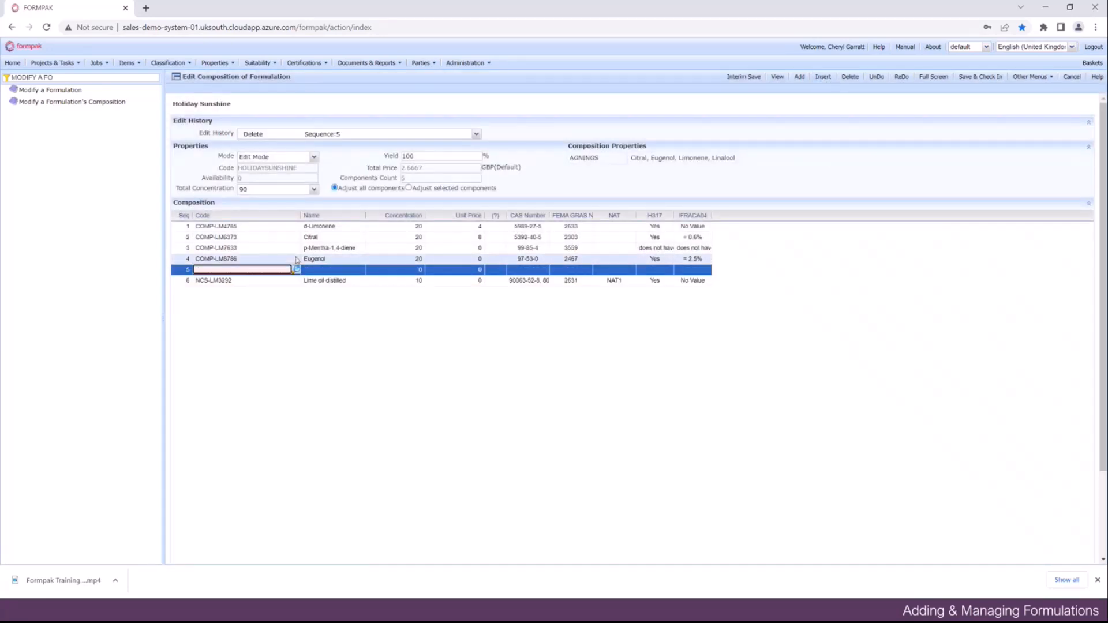
{"action": "type", "text": "OR"}
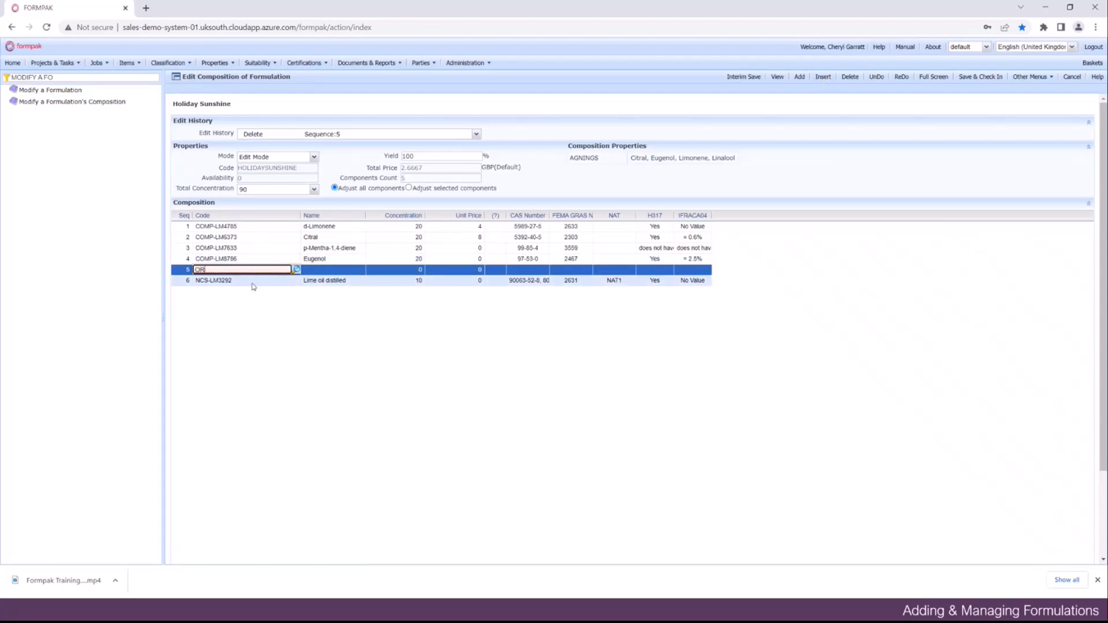
{"action": "type", "text": "ANGE"}
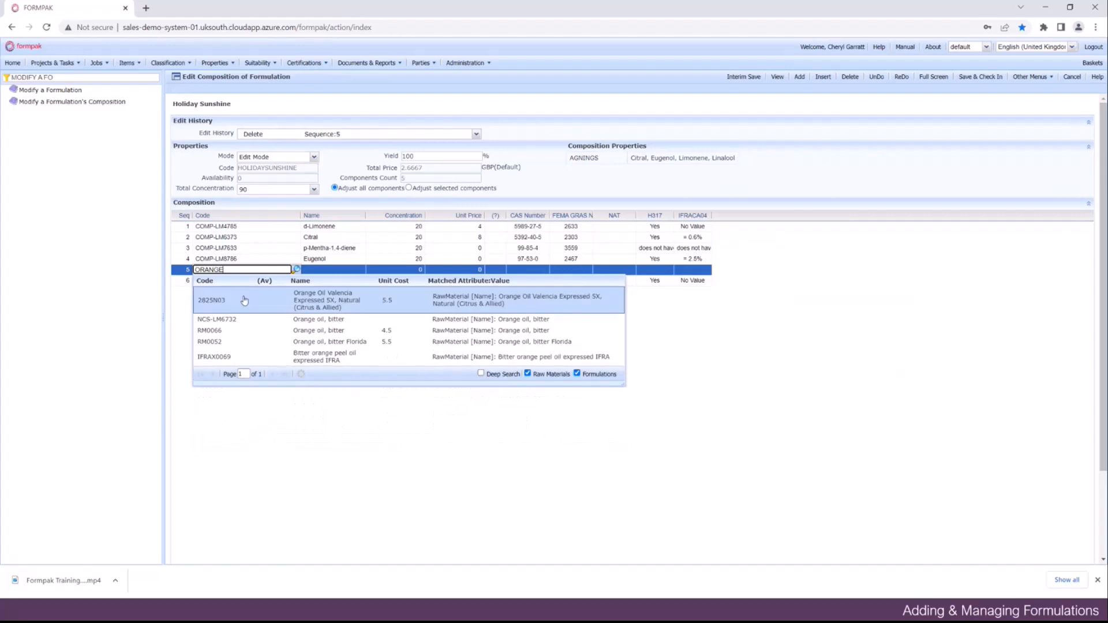
{"action": "left_click", "coordinate": [244, 342]}
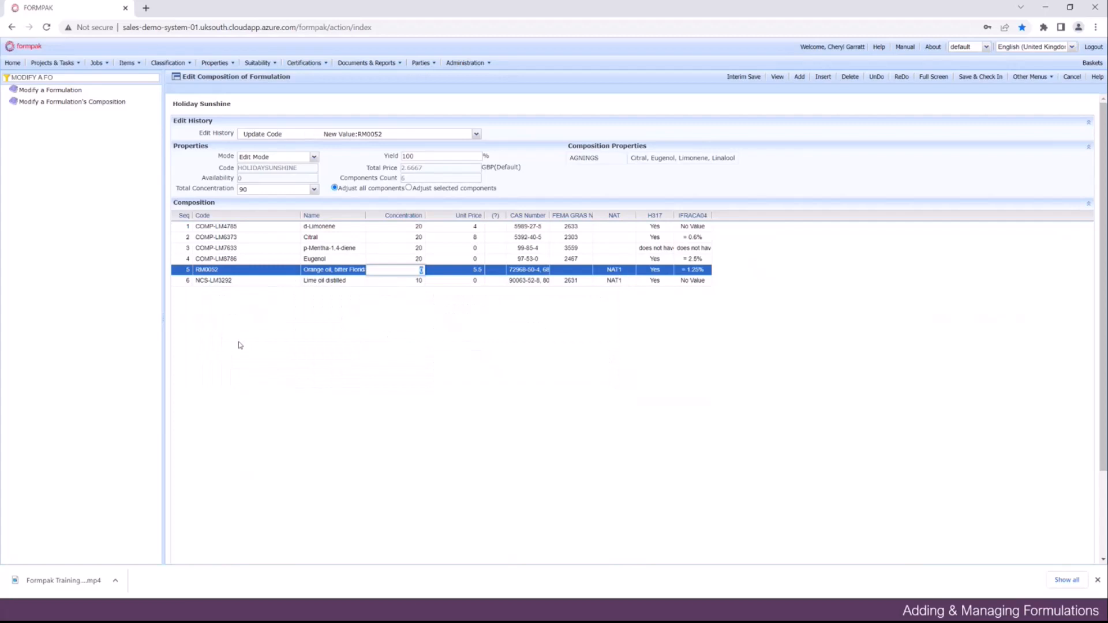
{"action": "type", "text": "1"}
{"action": "left_click", "coordinate": [347, 281]}
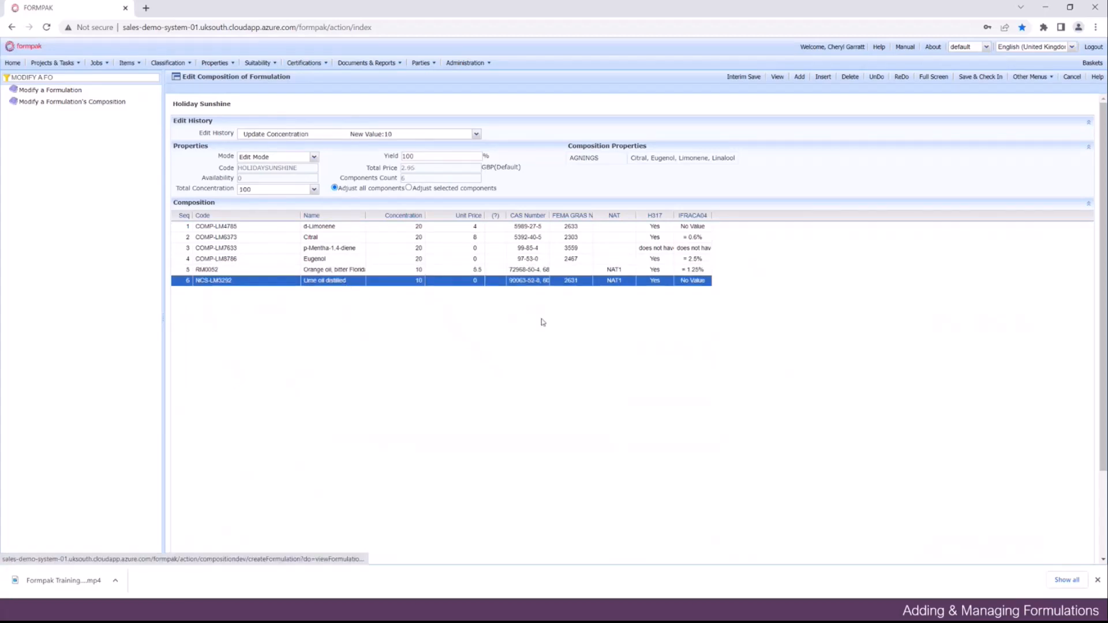
Save and check in the modified Holiday Sunshine composition
{"action": "left_click", "coordinate": [982, 80]}
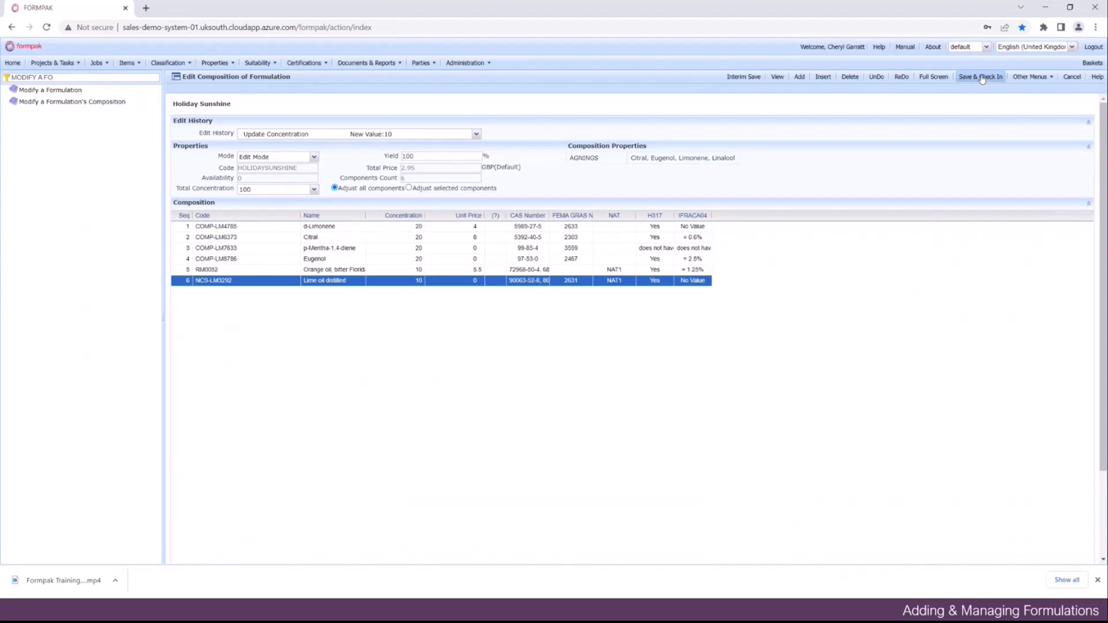
{"action": "left_click", "coordinate": [982, 78]}
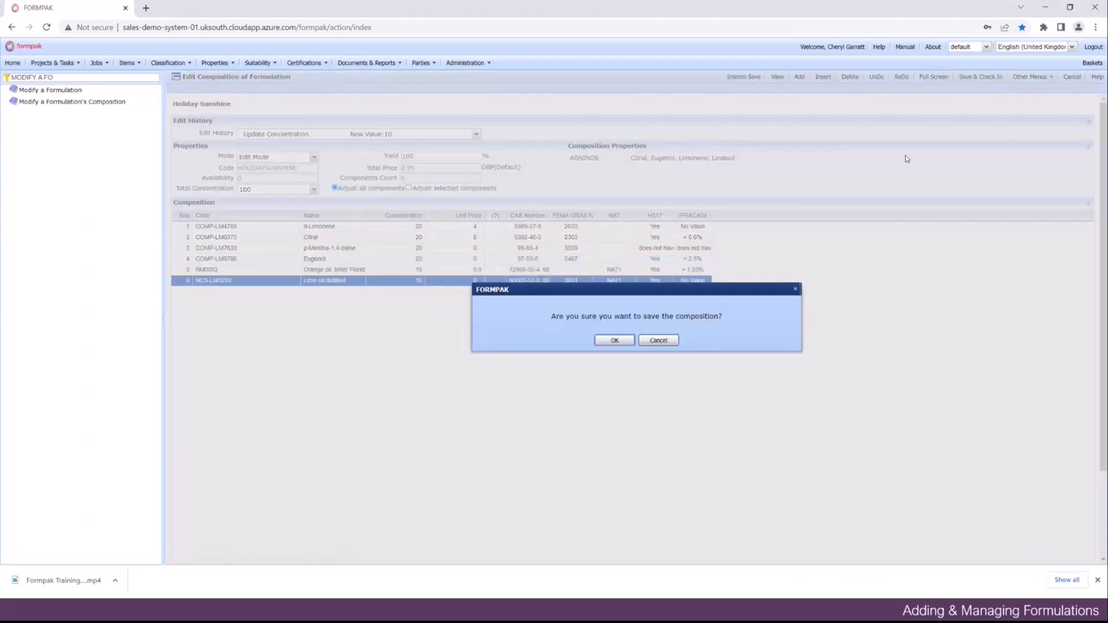
{"action": "left_click", "coordinate": [616, 342]}
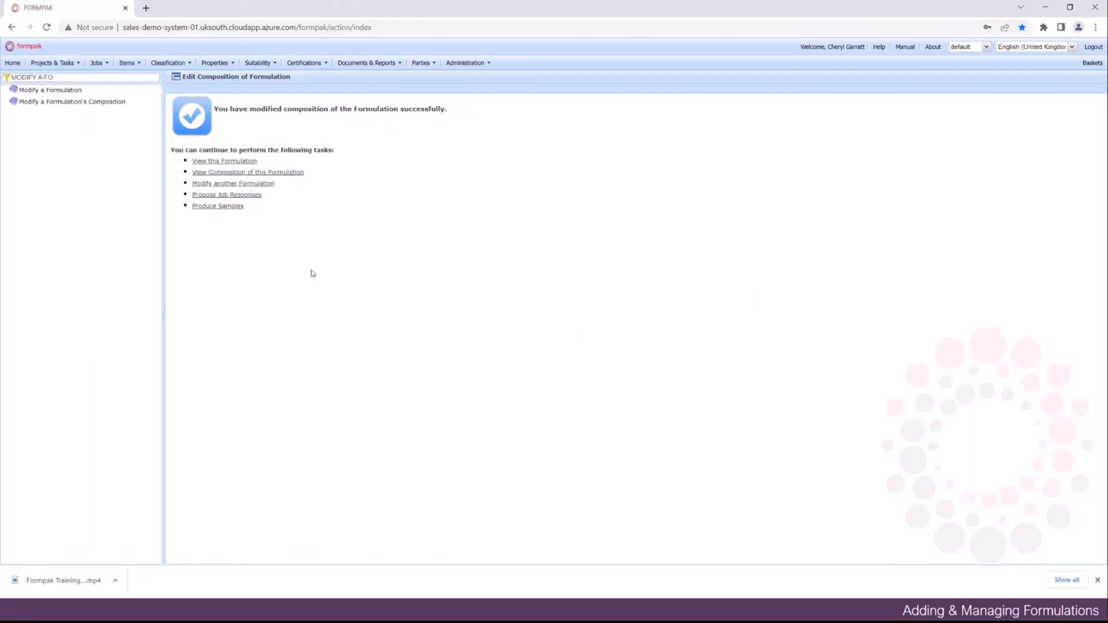
Find the View Previous Versions of a Composition page with the filter VIEW PREV and open it
{"action": "left_click", "coordinate": [60, 78]}
{"action": "key", "text": "BackSpace"}
{"action": "key", "text": "BackSpace"}
{"action": "key", "text": "BackSpace"}
{"action": "key", "text": "BackSpace"}
{"action": "key", "text": "BackSpace"}
{"action": "key", "text": "BackSpace"}
{"action": "key", "text": "BackSpace"}
{"action": "key", "text": "BackSpace"}
{"action": "key", "text": "BackSpace"}
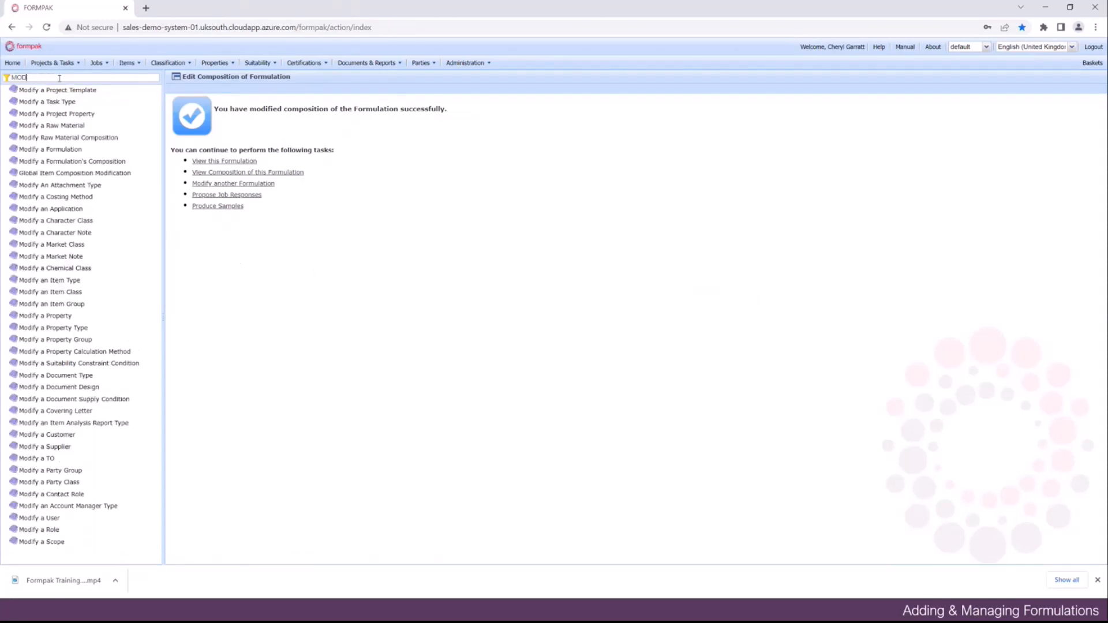
{"action": "type", "text": "V"}
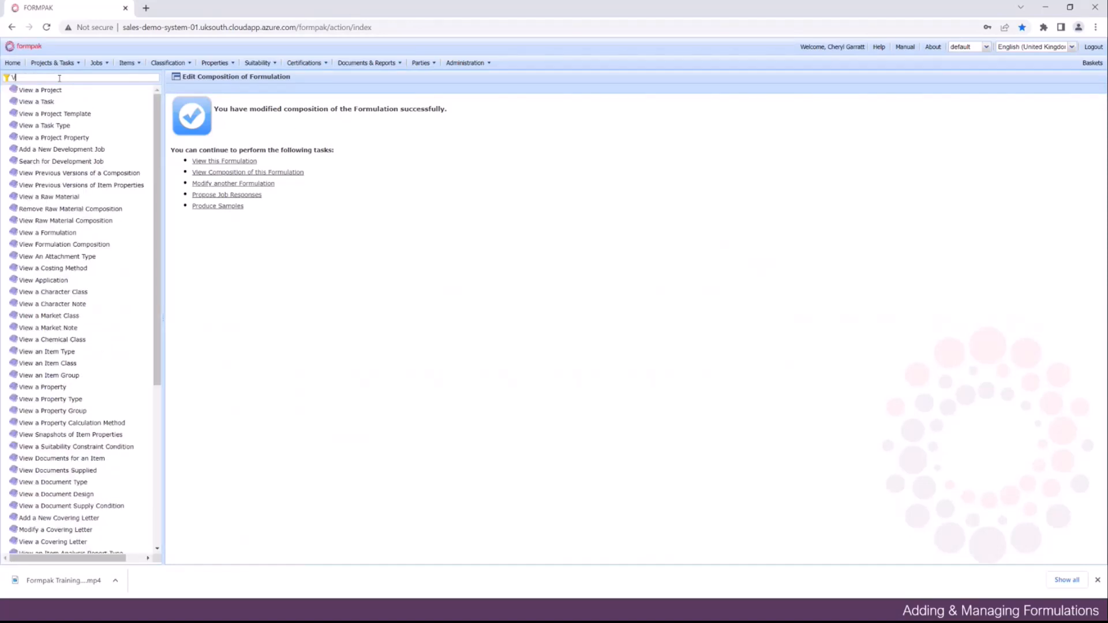
{"action": "type", "text": "IEW PR"}
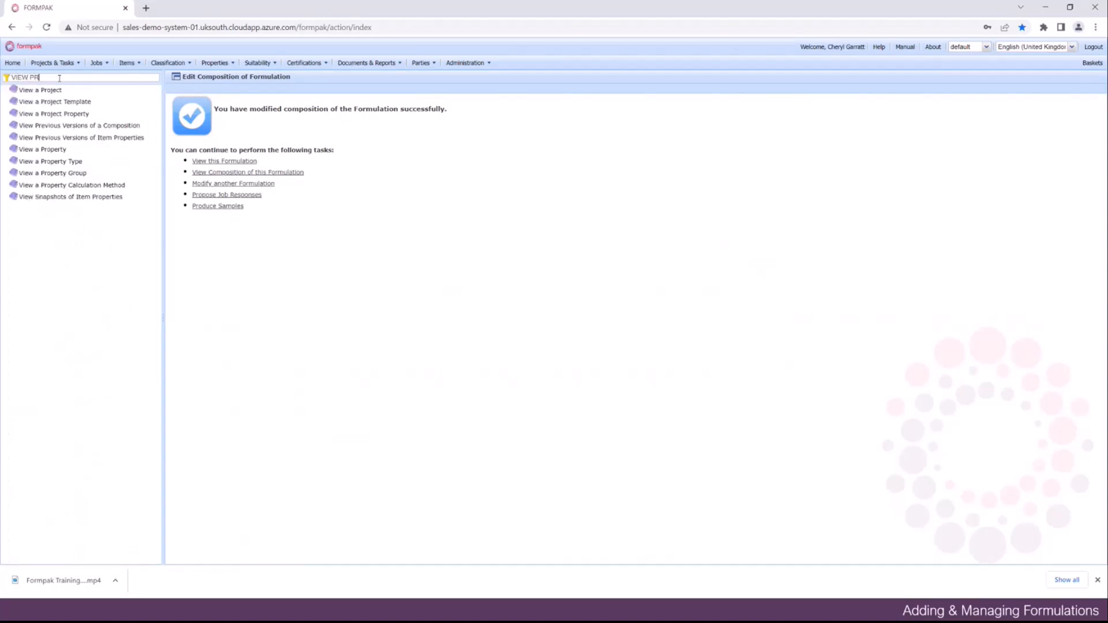
{"action": "type", "text": "EV"}
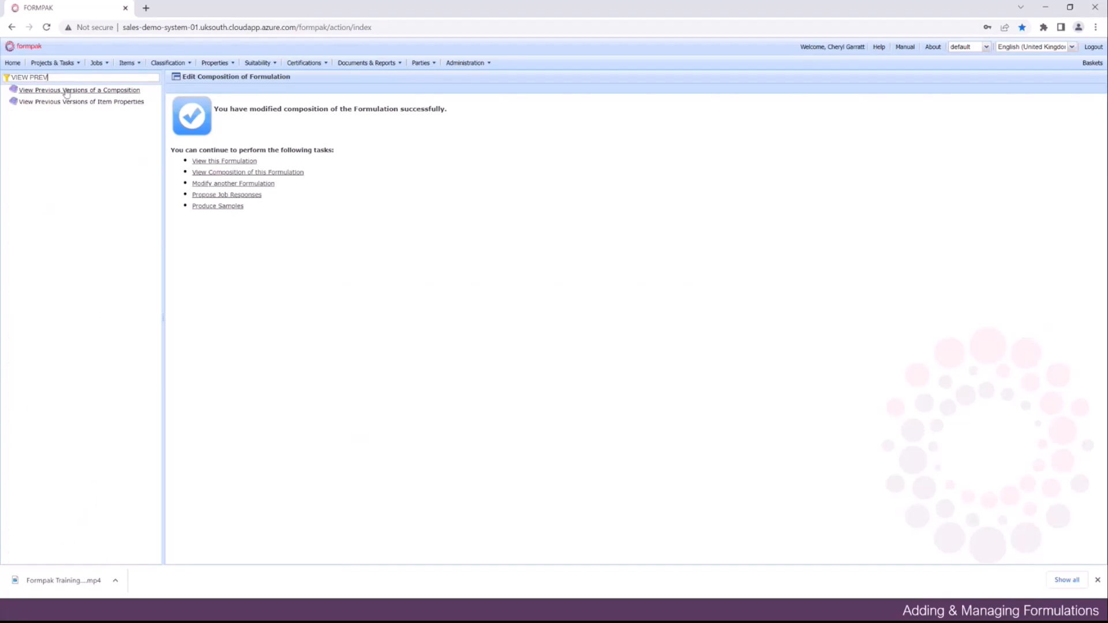
{"action": "left_click", "coordinate": [66, 92]}
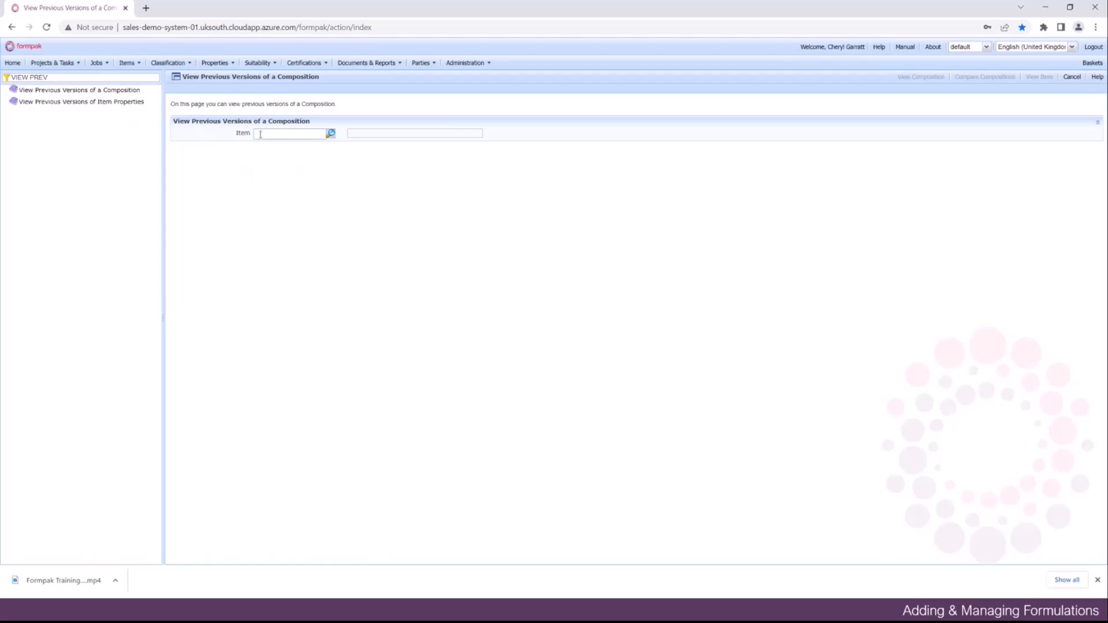
Load HOLIDAYSUNSHINE, view the composition of its version 1000, and close that view
{"action": "right_click", "coordinate": [259, 134]}
{"action": "left_click", "coordinate": [282, 221]}
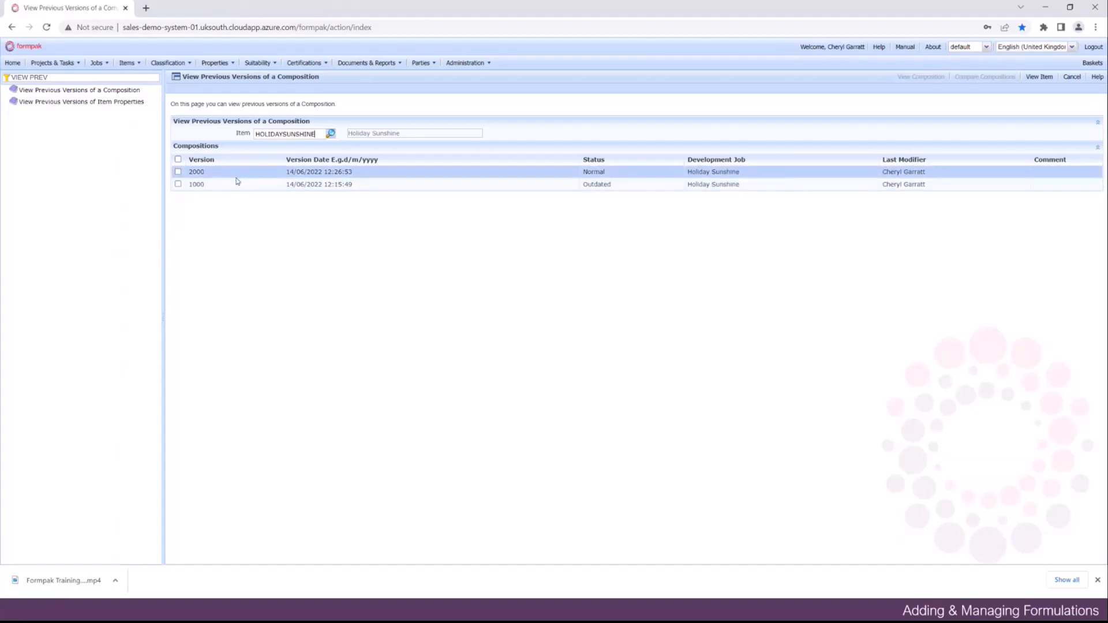
{"action": "left_click", "coordinate": [179, 184]}
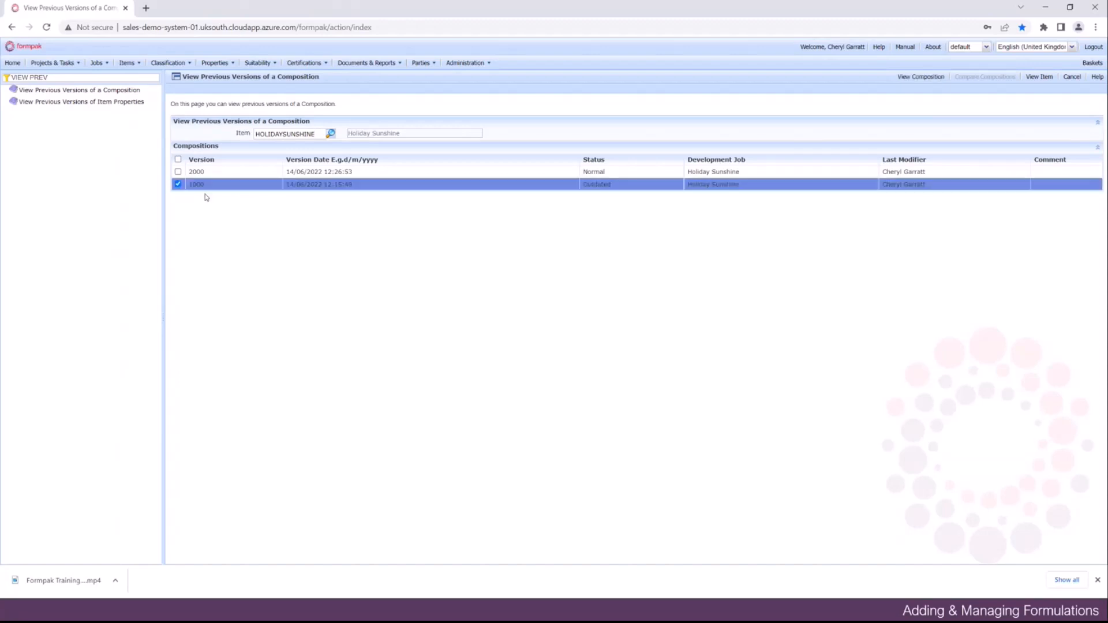
{"action": "left_click", "coordinate": [911, 79]}
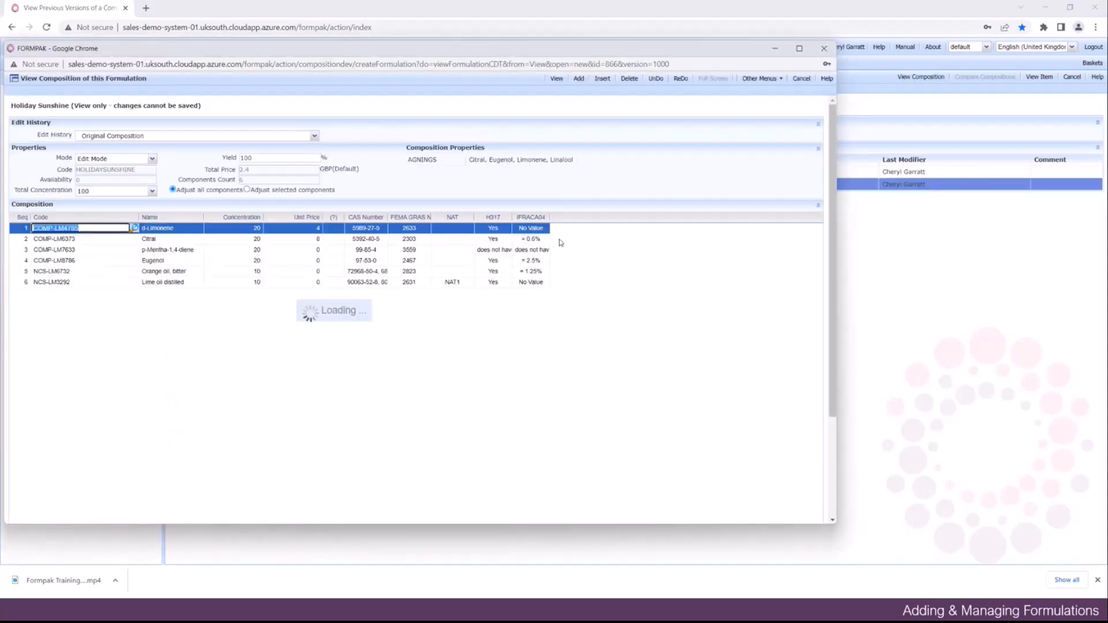
{"action": "left_click", "coordinate": [824, 49]}
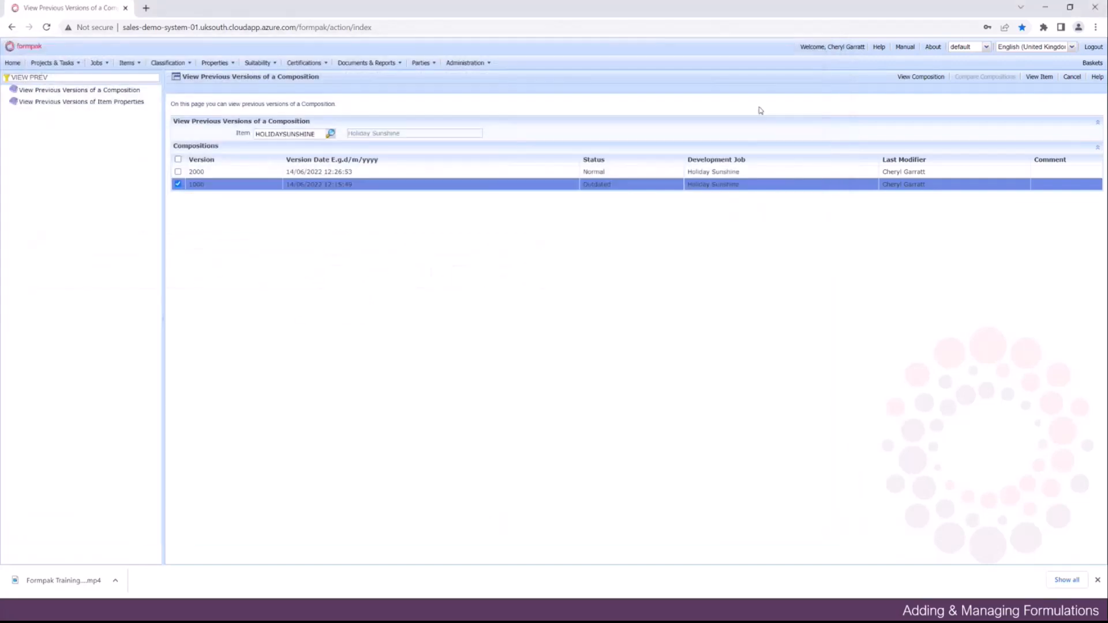
Compare the compositions of versions 1000 and 2000, and close the comparison
{"action": "left_click", "coordinate": [178, 172]}
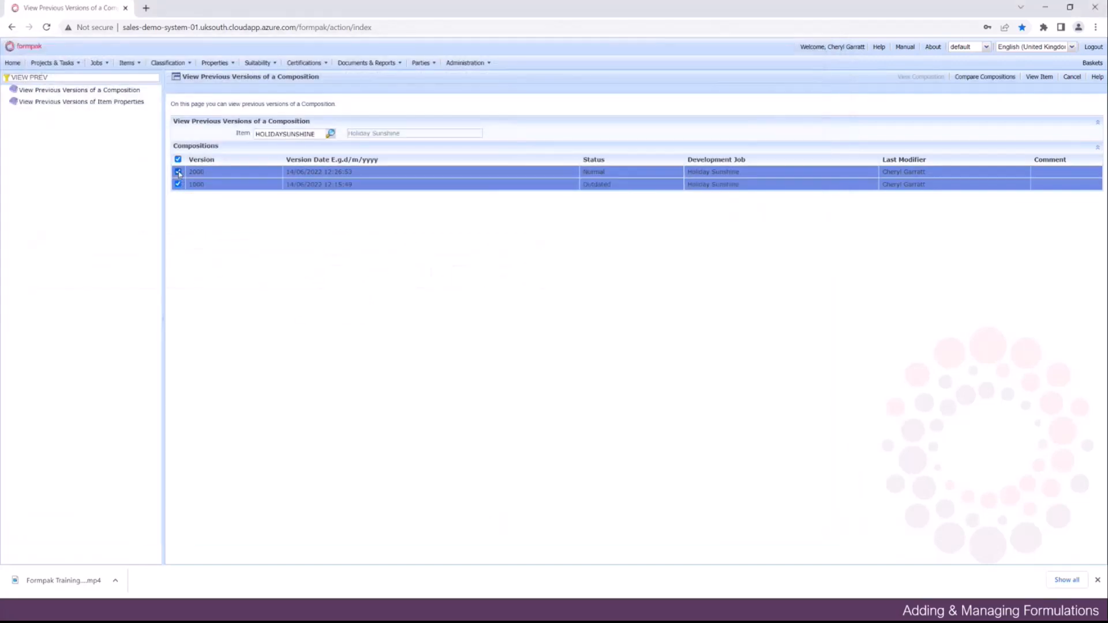
{"action": "left_click", "coordinate": [976, 82]}
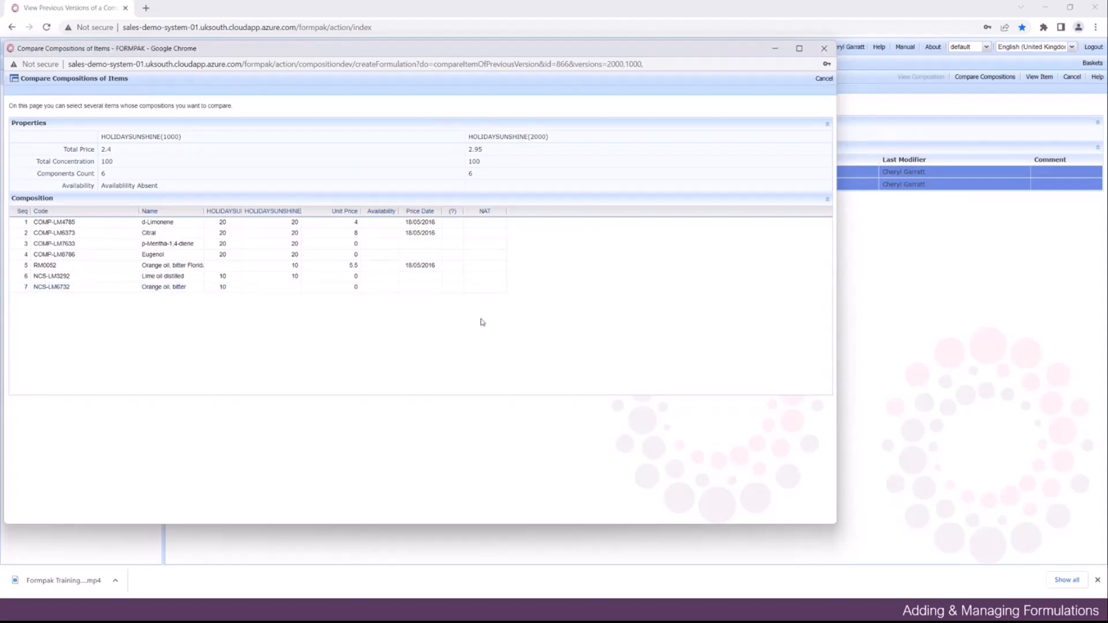
{"action": "left_click", "coordinate": [824, 48]}
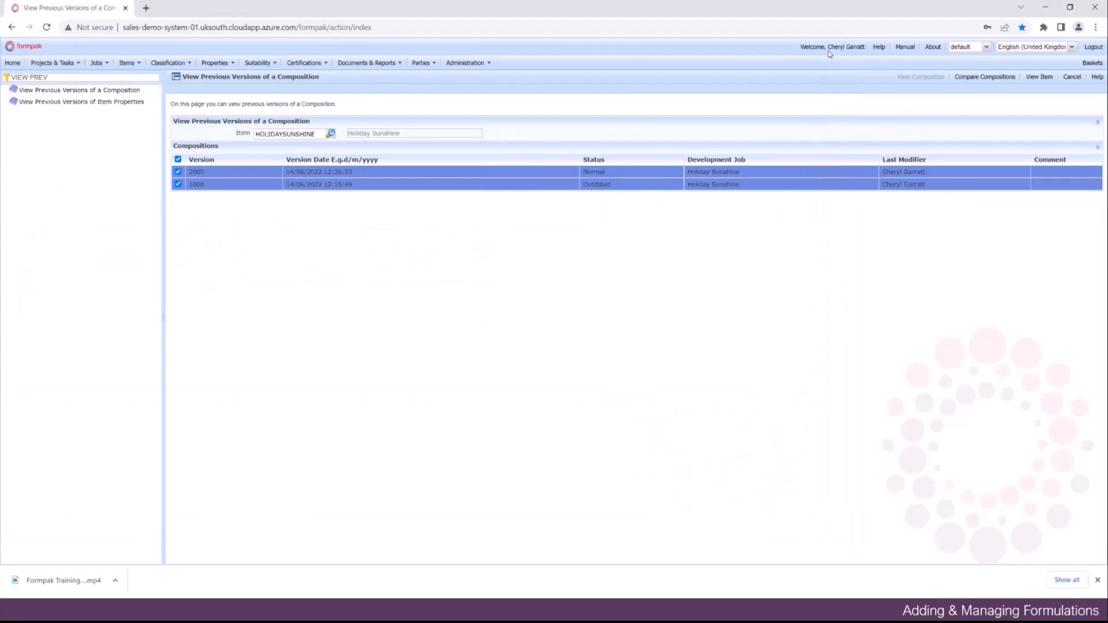
Find the Print Where Used Report page with the filter WHERE and open it
{"action": "left_click", "coordinate": [61, 76]}
{"action": "left_click", "coordinate": [61, 75]}
{"action": "key", "text": "BackSpace"}
{"action": "key", "text": "BackSpace"}
{"action": "key", "text": "BackSpace"}
{"action": "key", "text": "BackSpace"}
{"action": "key", "text": "BackSpace"}
{"action": "key", "text": "BackSpace"}
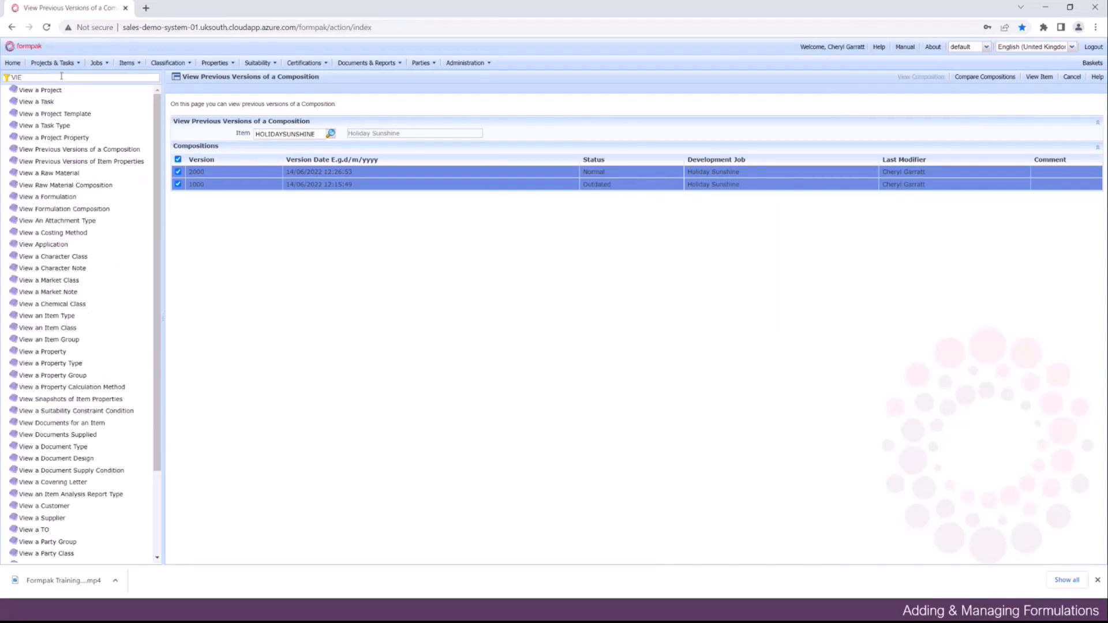
{"action": "key", "text": "BackSpace"}
{"action": "key", "text": "BackSpace"}
{"action": "key", "text": "BackSpace"}
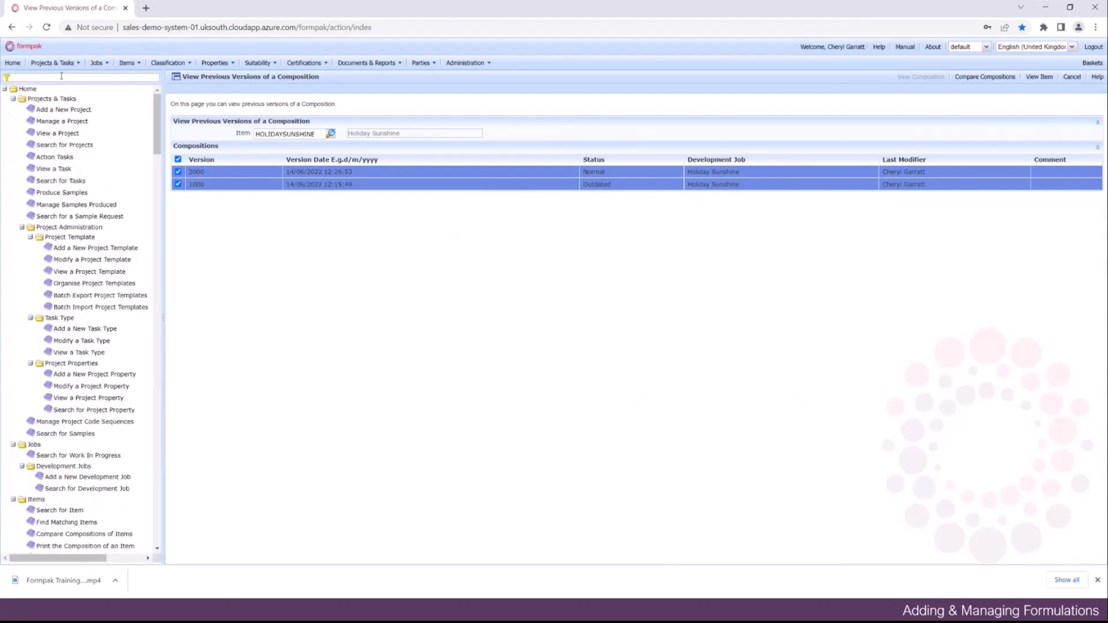
{"action": "type", "text": "WHERE"}
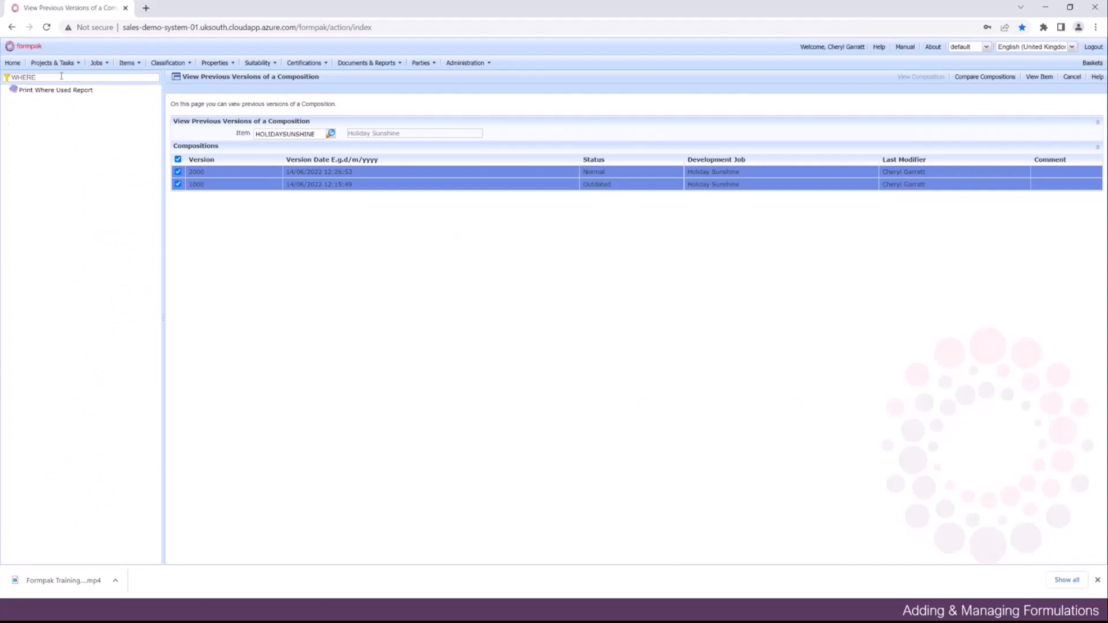
{"action": "left_click", "coordinate": [74, 90]}
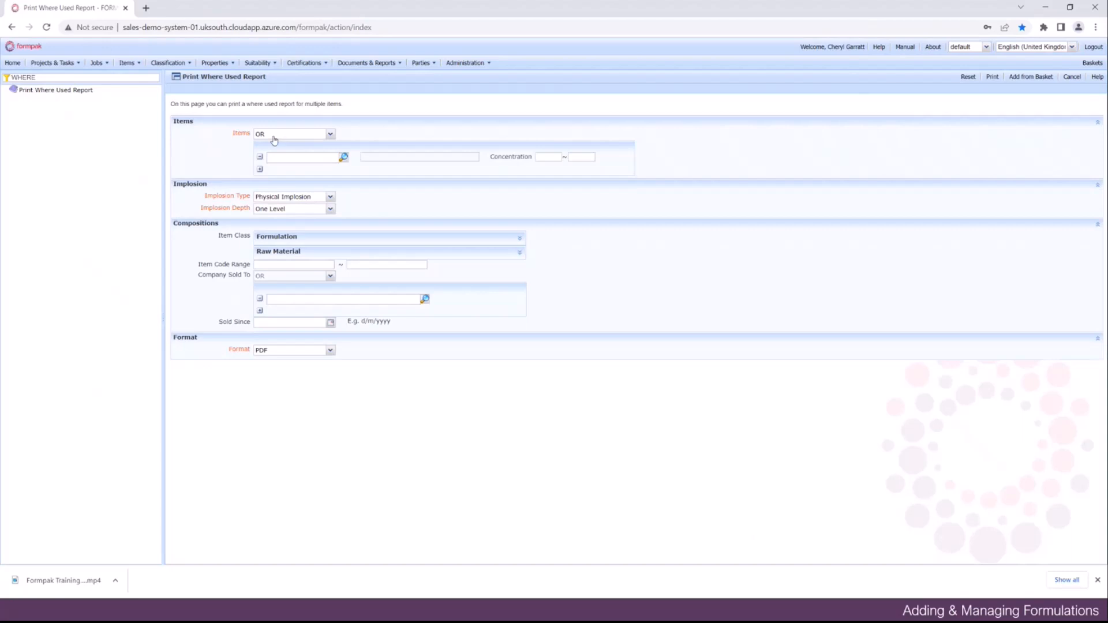
{"action": "left_click", "coordinate": [331, 135]}
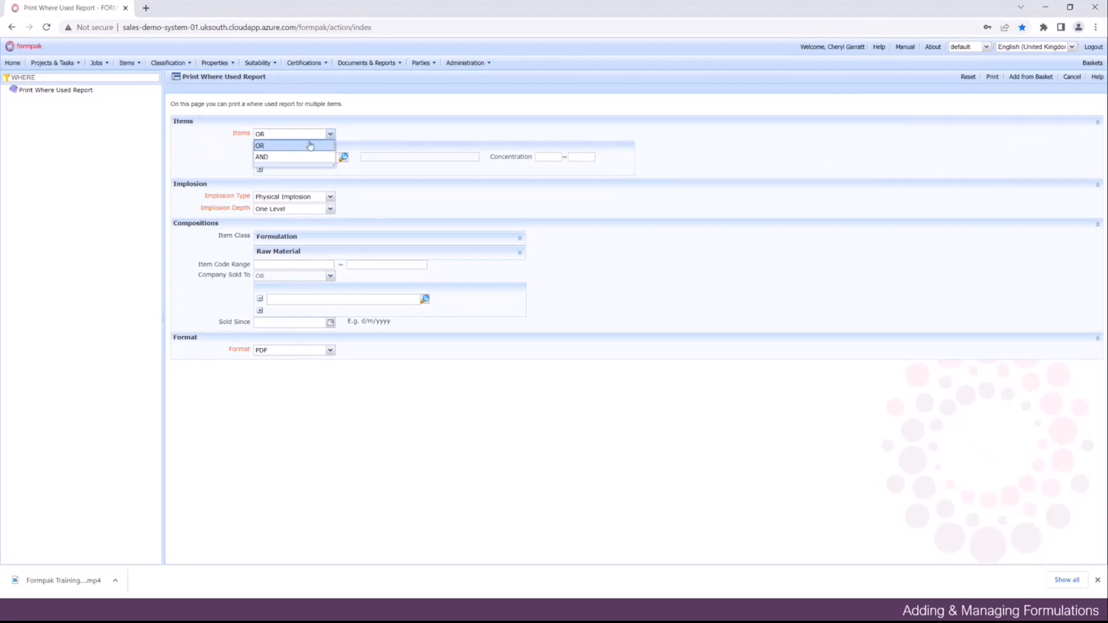
{"action": "left_click", "coordinate": [274, 157]}
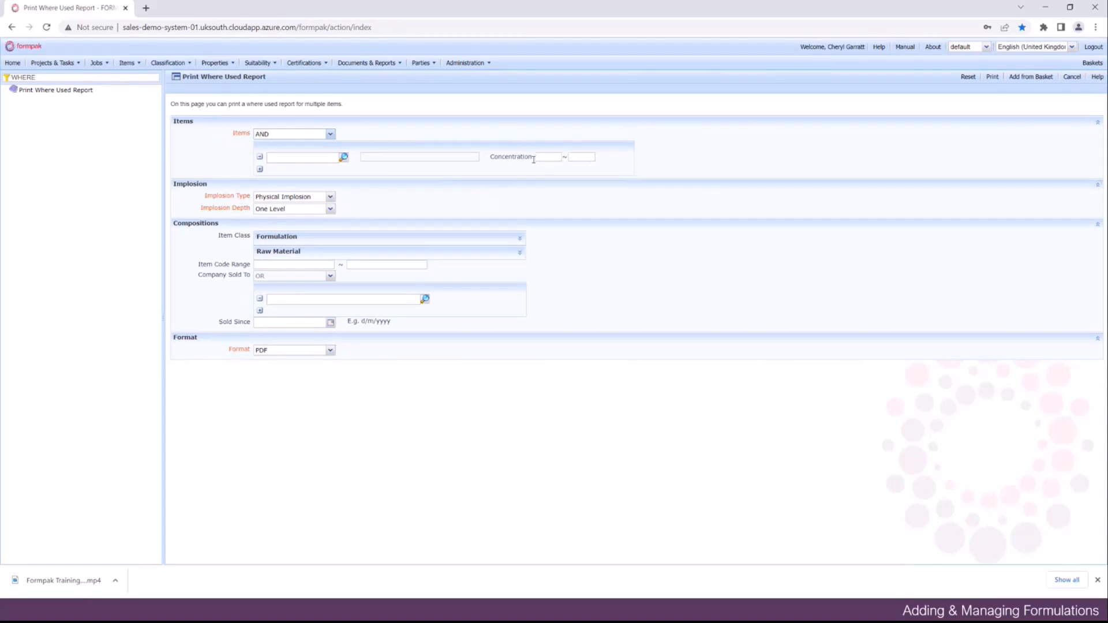
{"action": "left_click", "coordinate": [331, 136]}
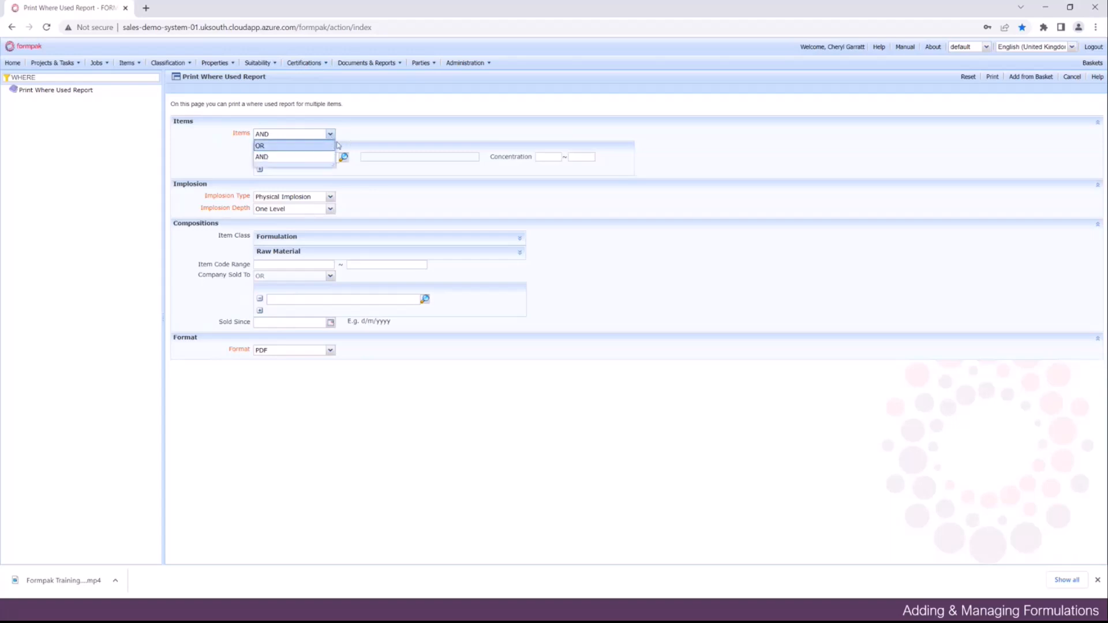
{"action": "left_click", "coordinate": [329, 146]}
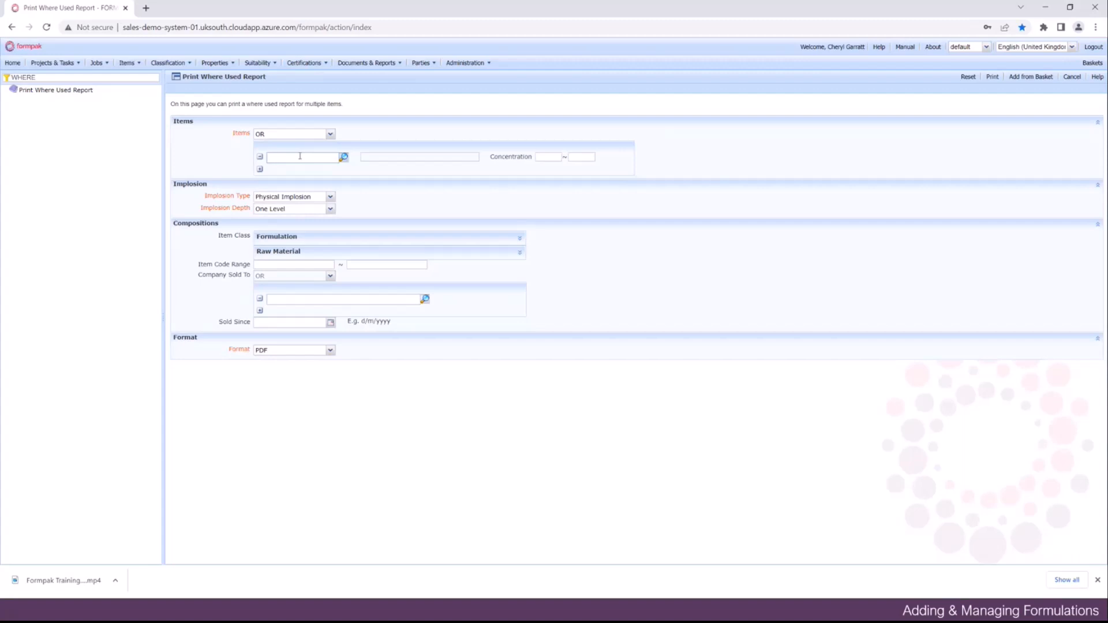
Print the where used report for LILIAL with Regulatory Implosion and a depth of All Level, and close the report
{"action": "type", "text": "LIL"}
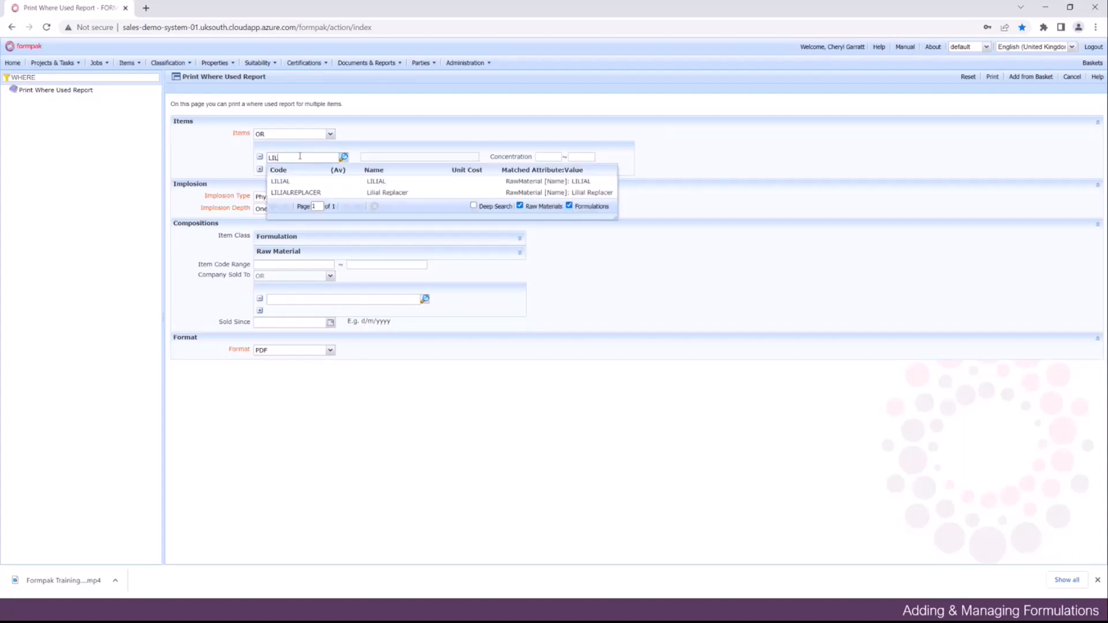
{"action": "left_click", "coordinate": [292, 181]}
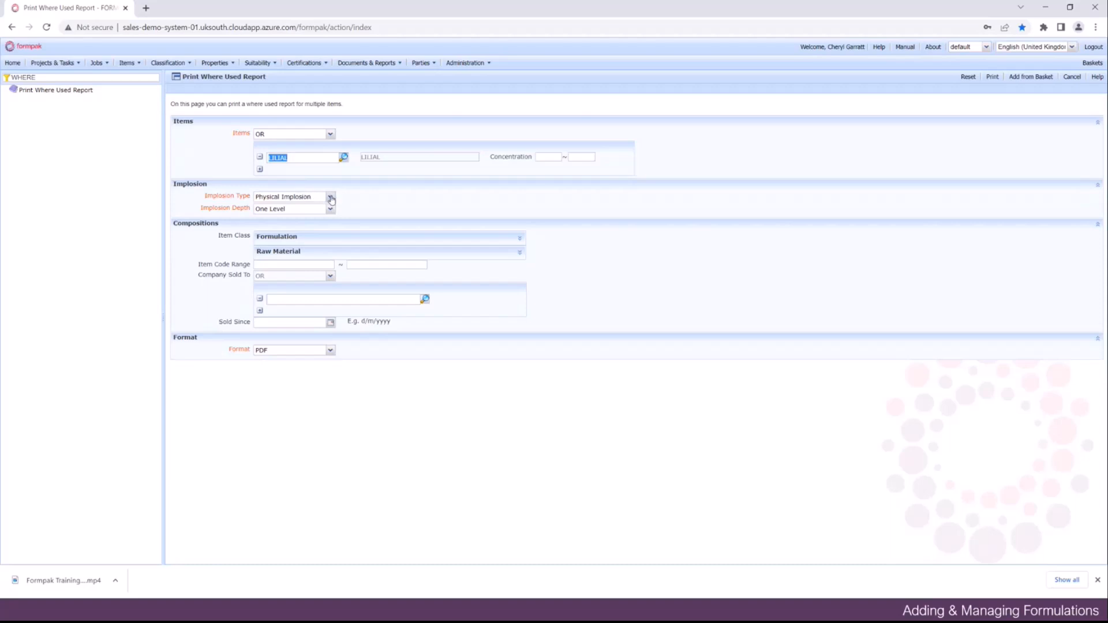
{"action": "left_click", "coordinate": [332, 198]}
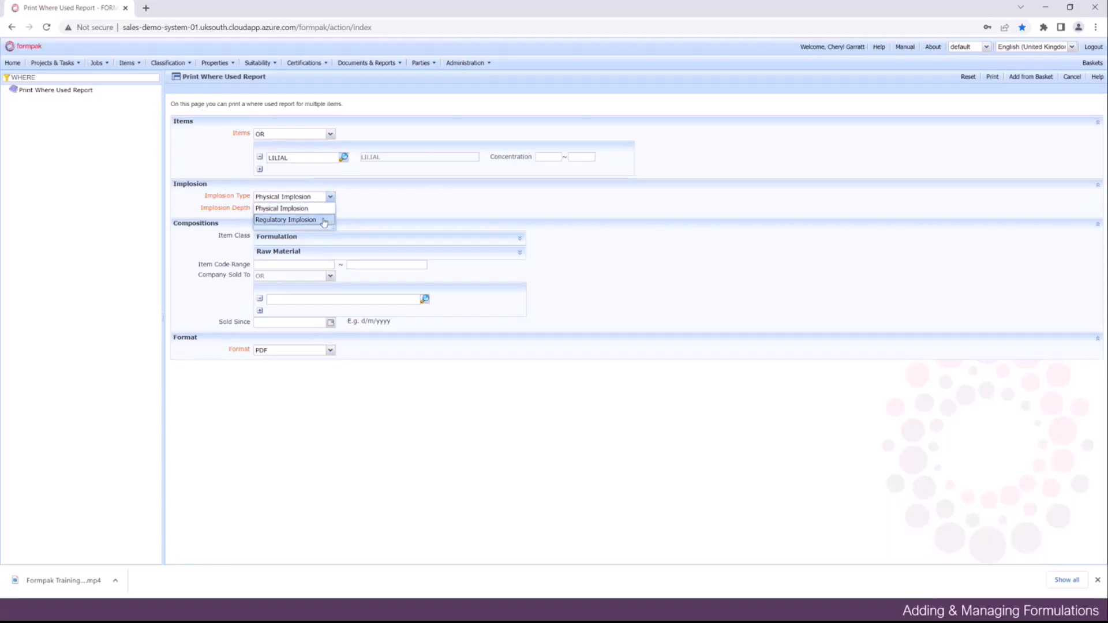
{"action": "left_click", "coordinate": [324, 222]}
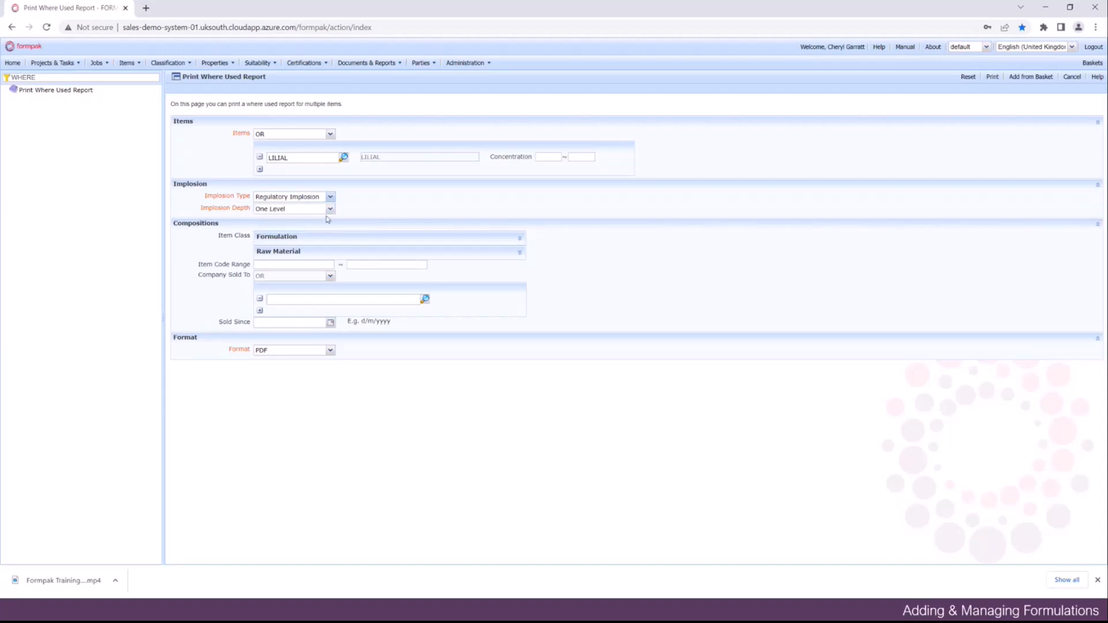
{"action": "left_click", "coordinate": [331, 210]}
{"action": "left_click", "coordinate": [320, 229]}
{"action": "left_click", "coordinate": [993, 77]}
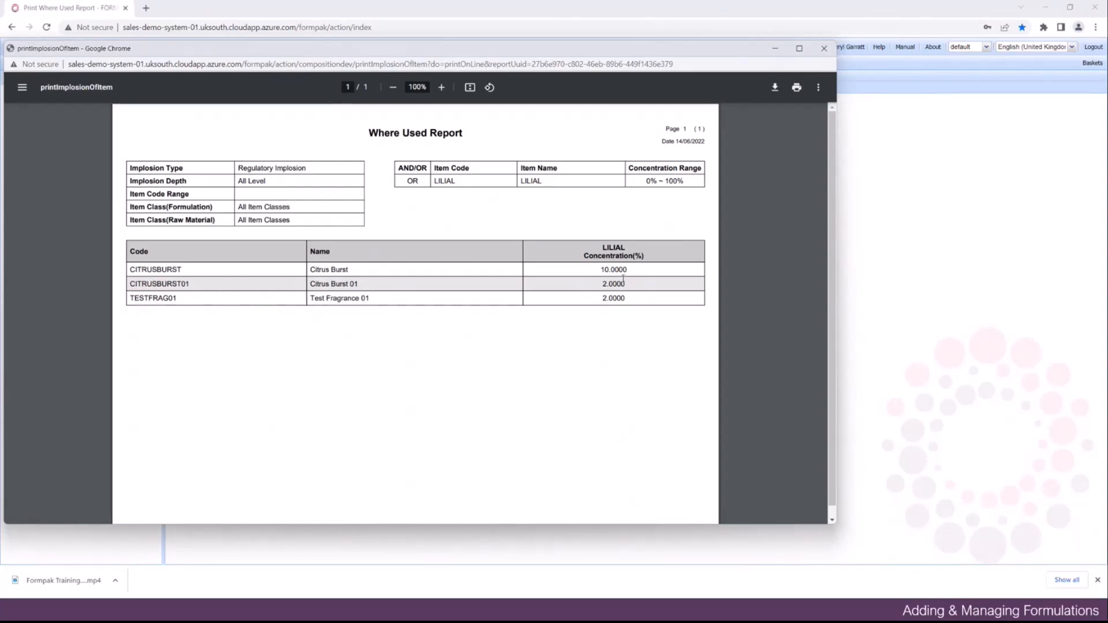
{"action": "left_click", "coordinate": [824, 48]}
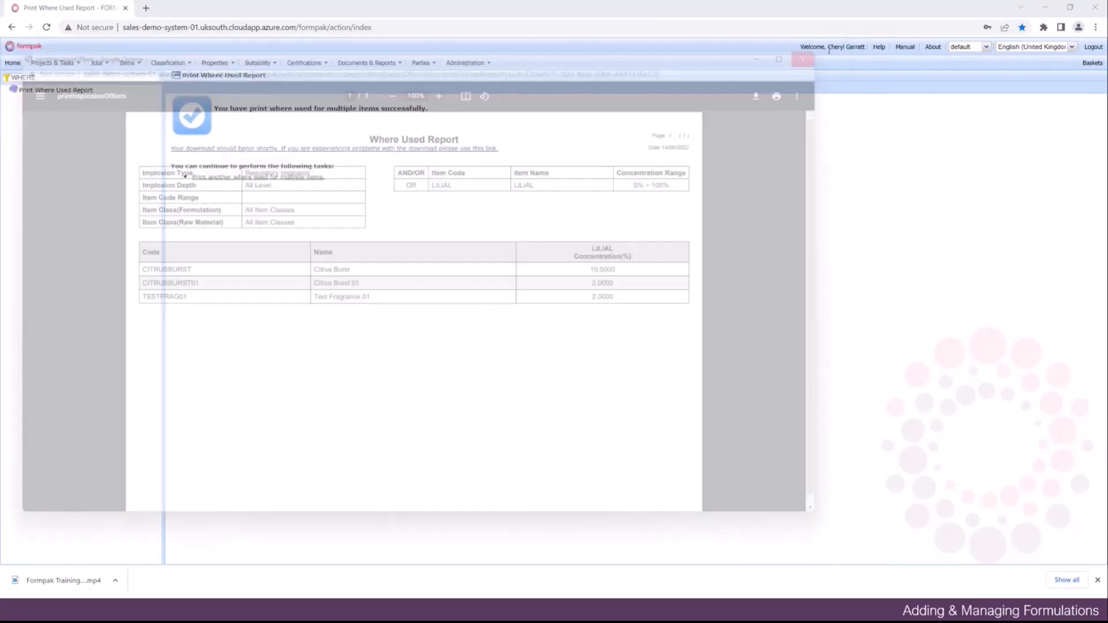
Find the Global Item Composition Modification page with the filter GLOBAL and open it
{"action": "left_click", "coordinate": [53, 74]}
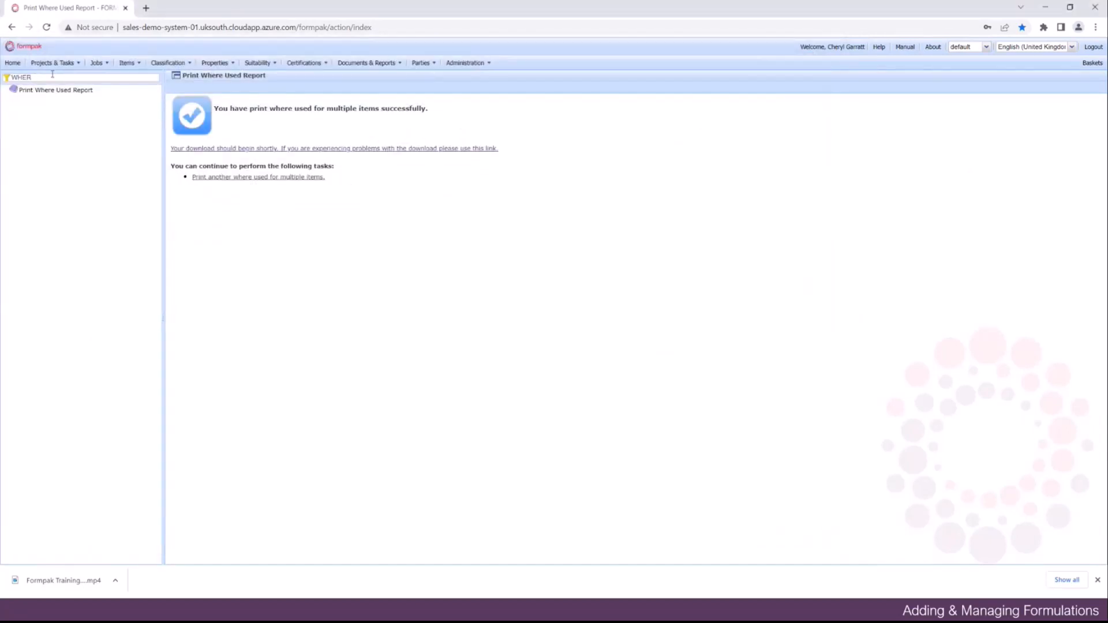
{"action": "key", "text": "BackSpace"}
{"action": "key", "text": "BackSpace"}
{"action": "key", "text": "BackSpace"}
{"action": "key", "text": "BackSpace"}
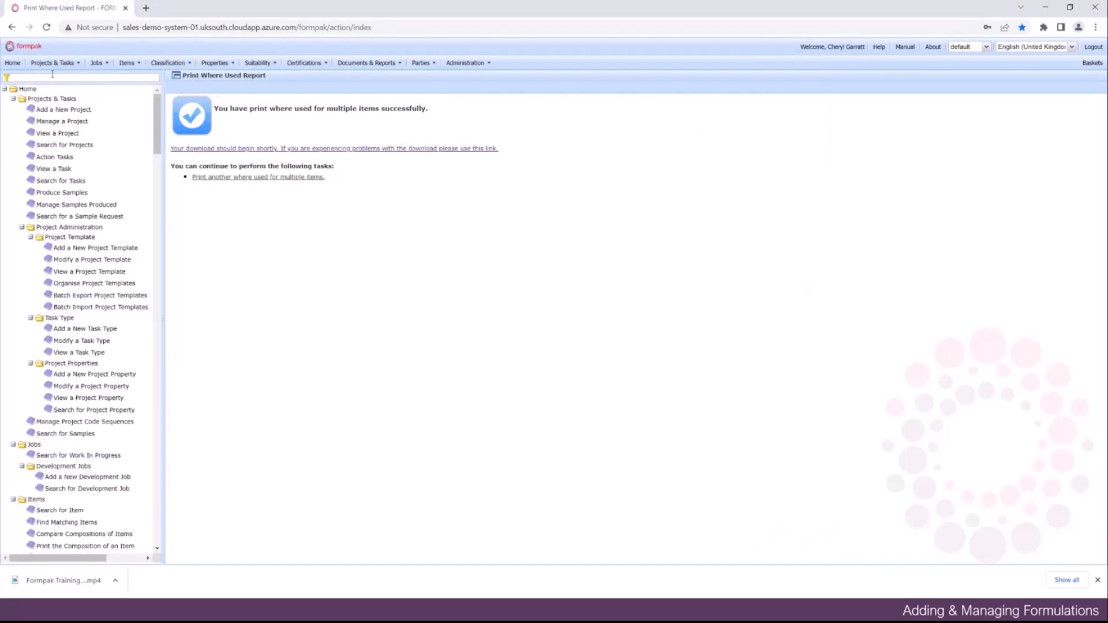
{"action": "type", "text": "GLOBAL"}
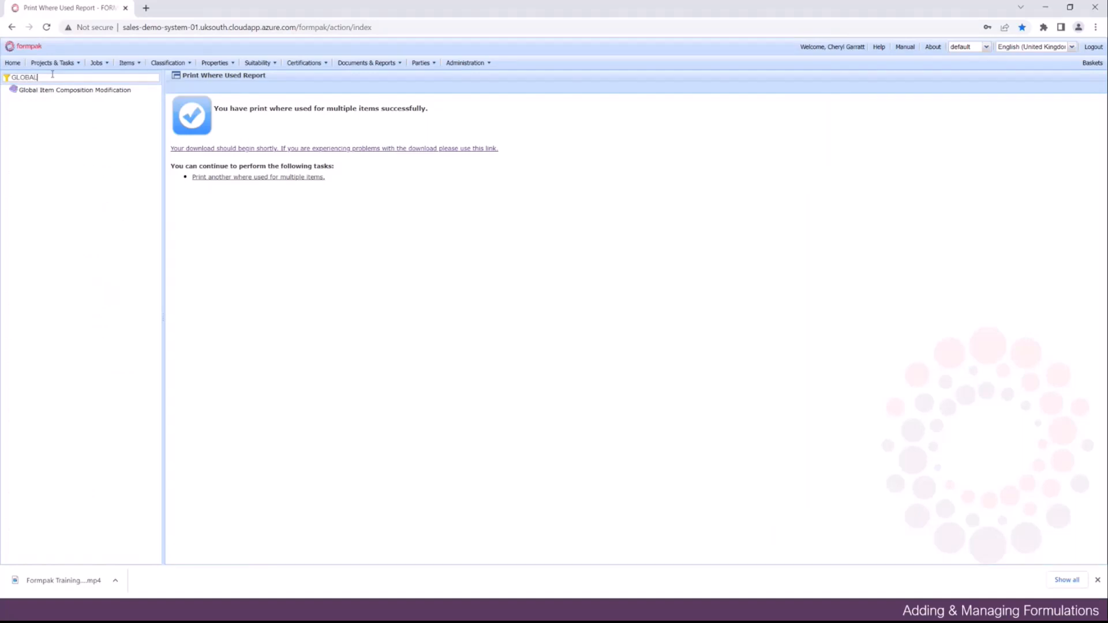
{"action": "double_click", "coordinate": [53, 75]}
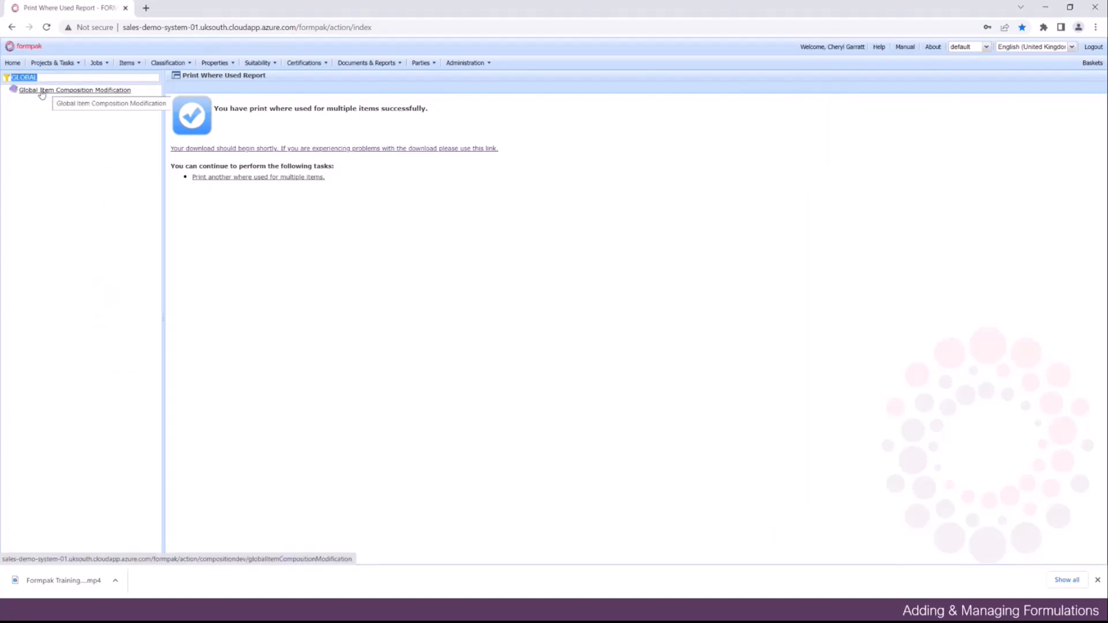
{"action": "left_click", "coordinate": [42, 92]}
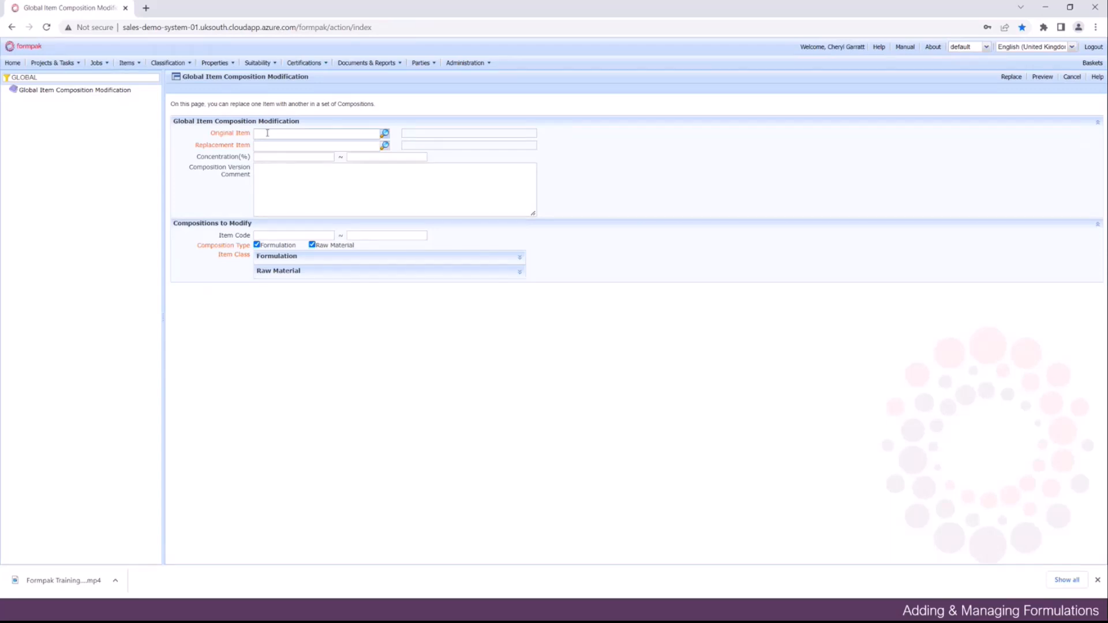
Set LILIAL as the original item and LILIALREPLACER as the replacement item, and preview the compositions to modify
{"action": "type", "text": "LILI"}
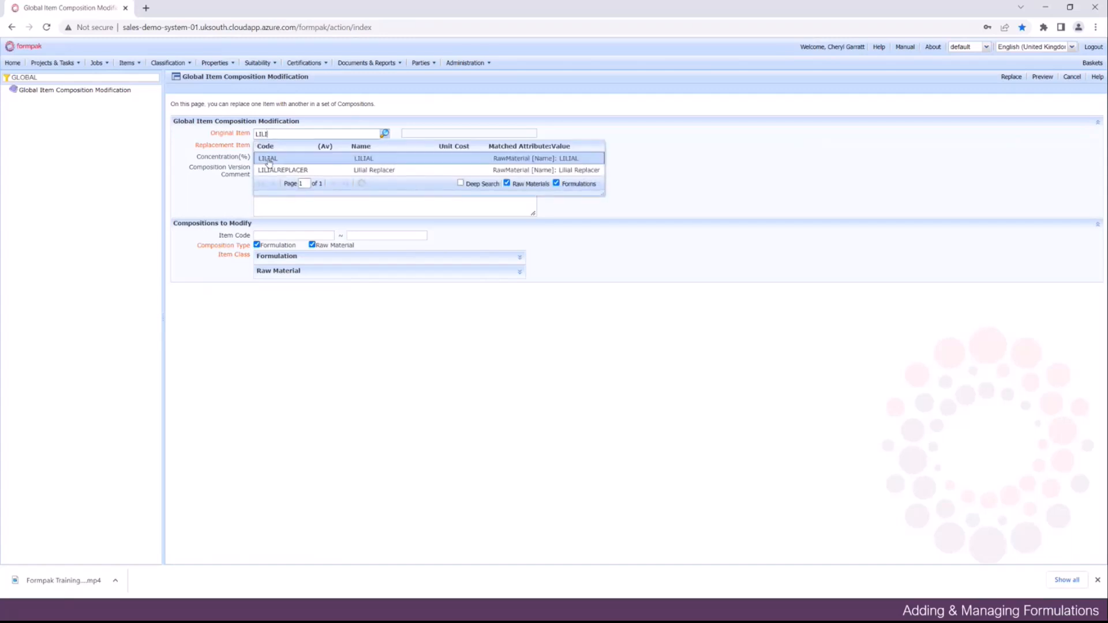
{"action": "left_click", "coordinate": [268, 162]}
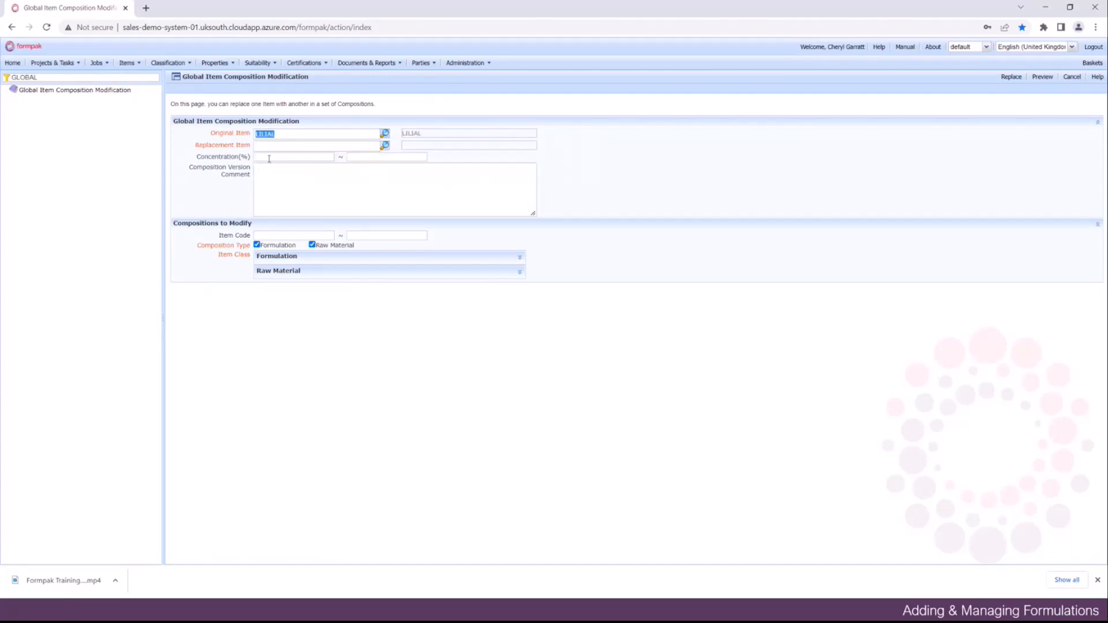
{"action": "left_click", "coordinate": [267, 146]}
{"action": "type", "text": "LILI"}
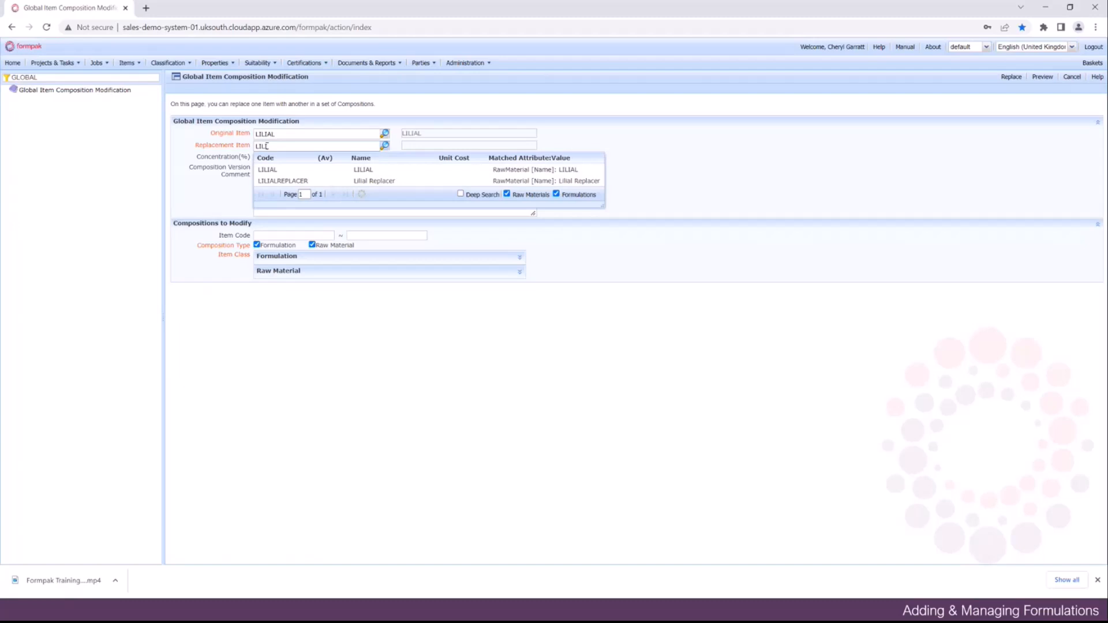
{"action": "left_click", "coordinate": [282, 181]}
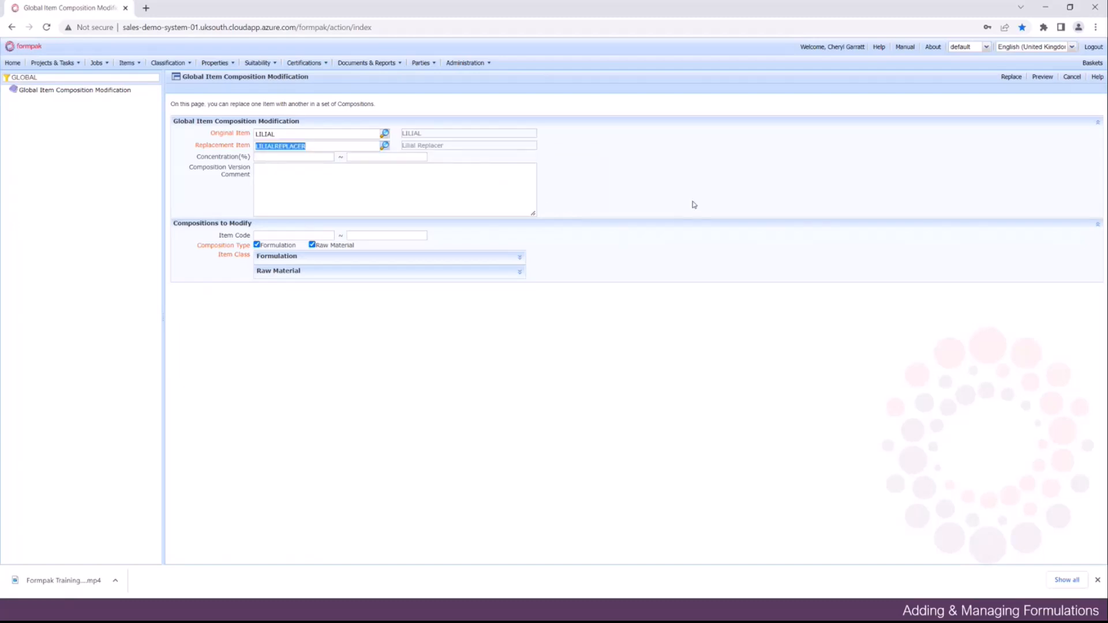
{"action": "left_click", "coordinate": [1044, 78]}
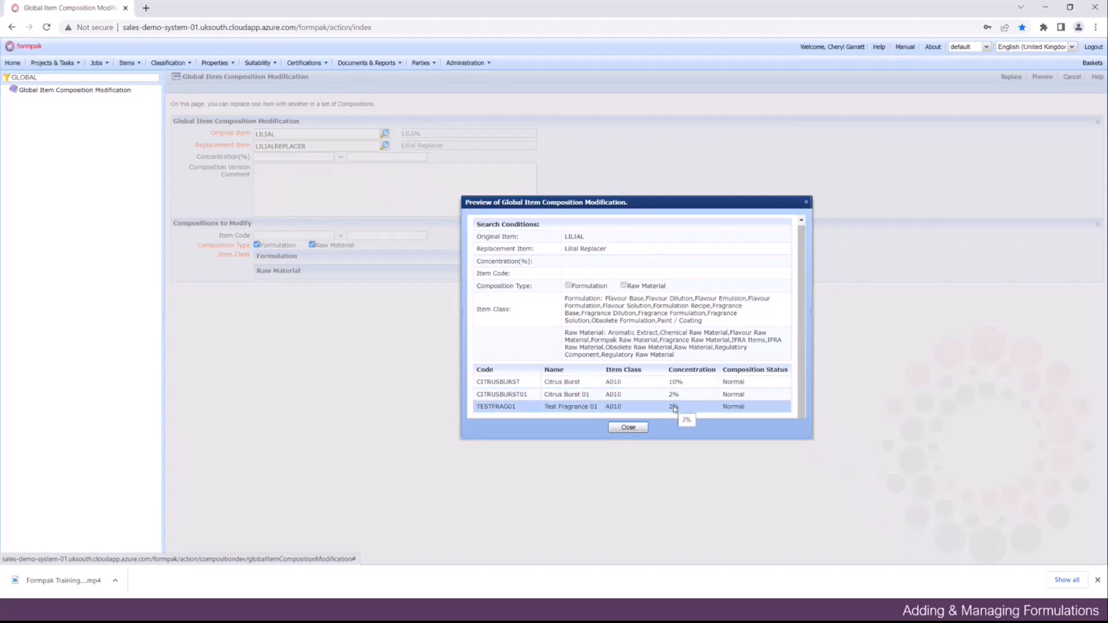
{"action": "left_click", "coordinate": [628, 428]}
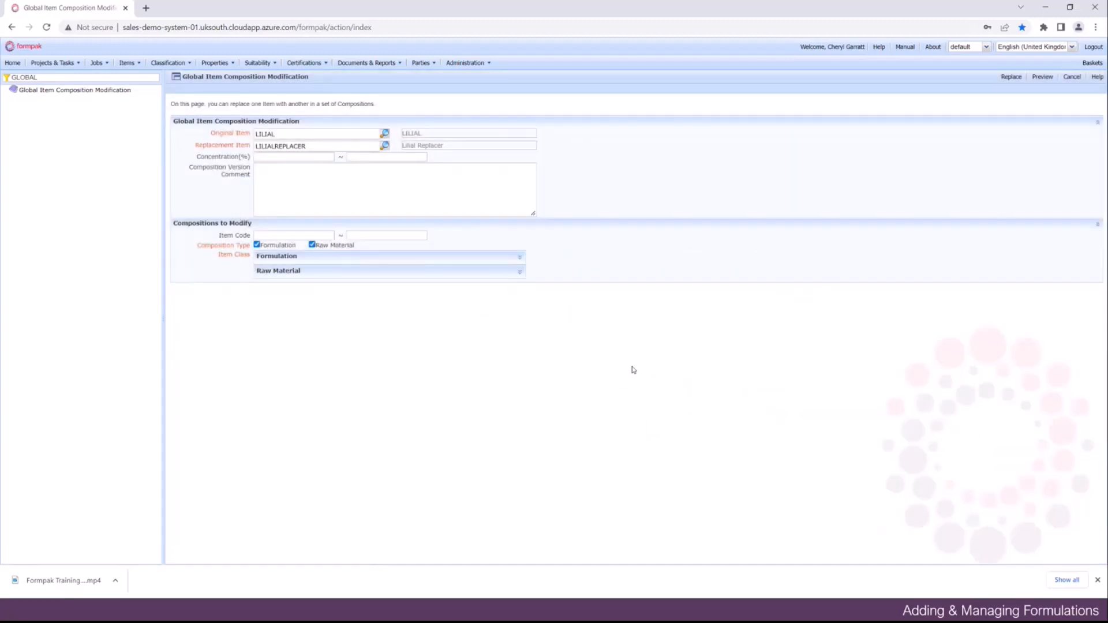
Run the global replacement of LILIAL, printing the modification report and closing it before giving the final confirmation
{"action": "left_click", "coordinate": [1011, 78]}
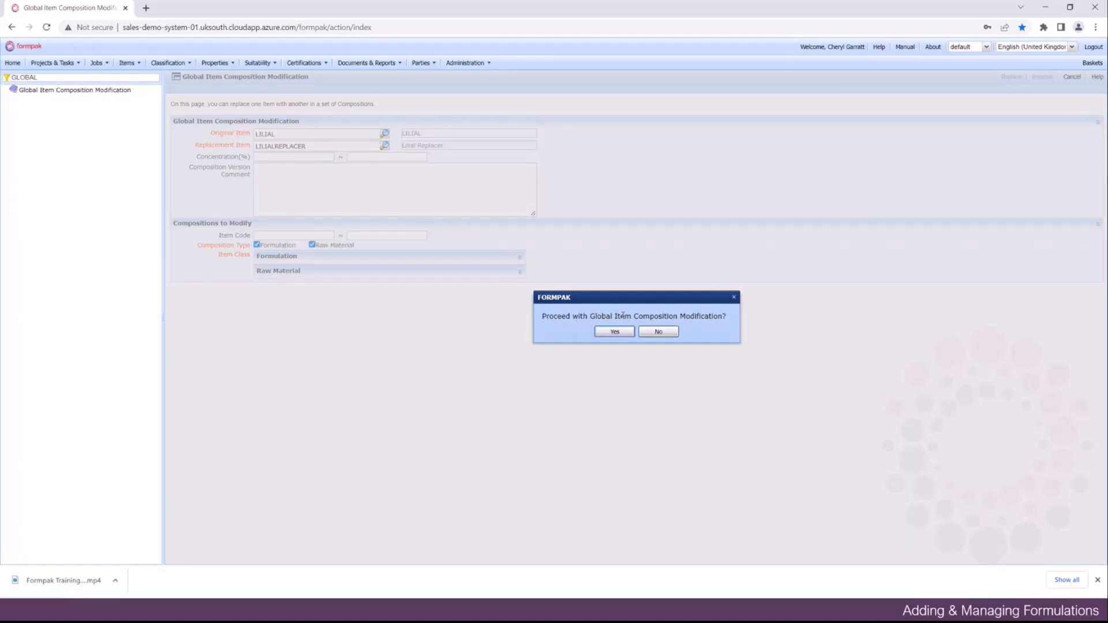
{"action": "left_click", "coordinate": [616, 332]}
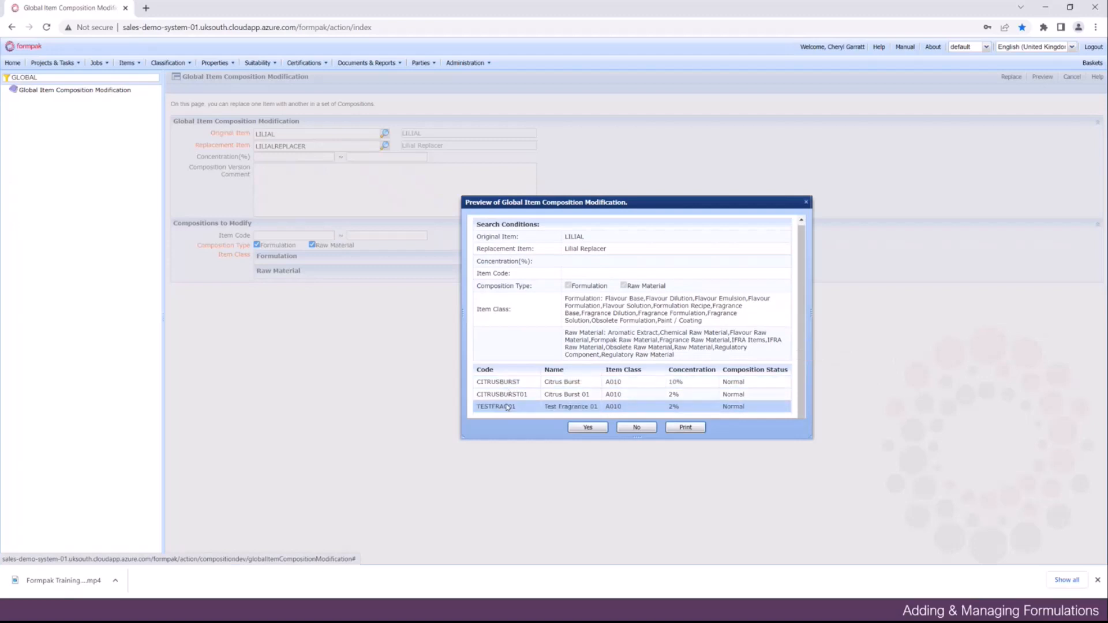
{"action": "left_click", "coordinate": [695, 429]}
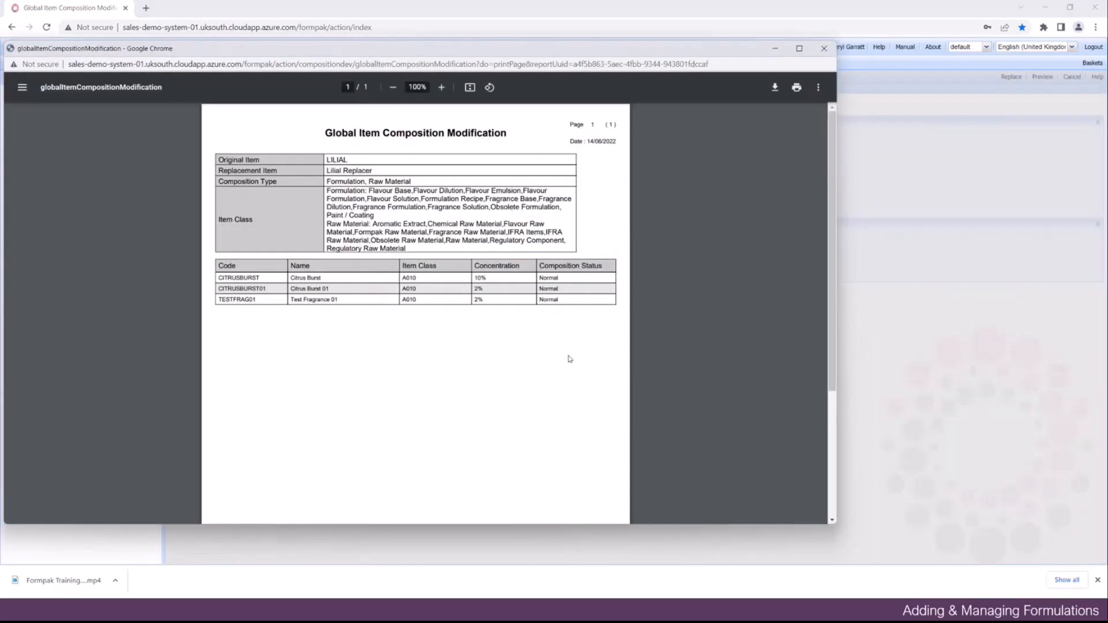
{"action": "left_click", "coordinate": [823, 49]}
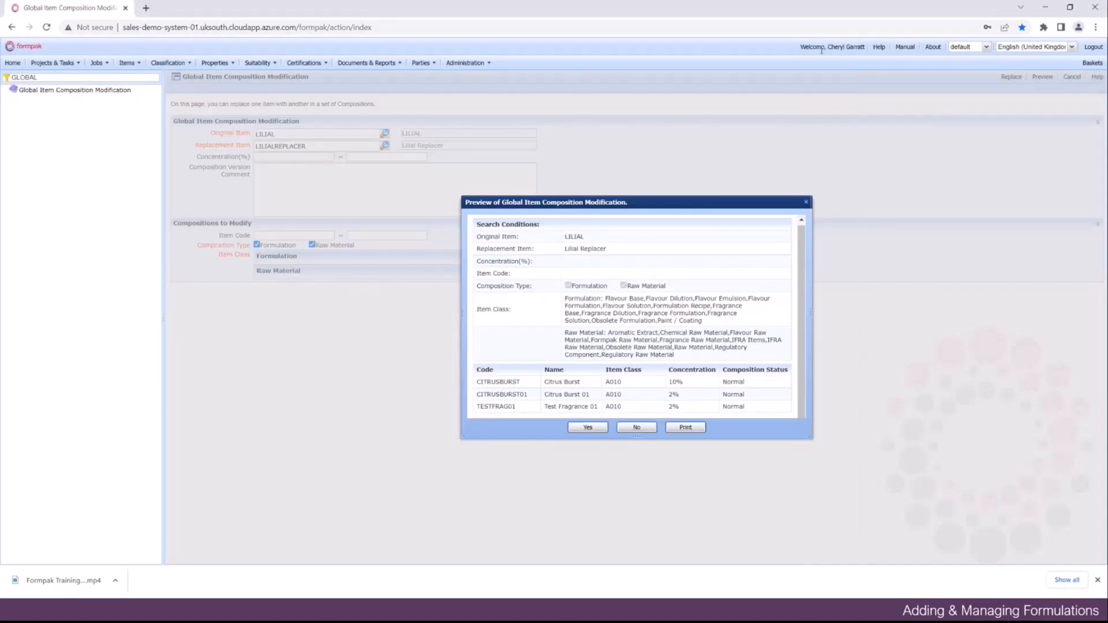
{"action": "left_click", "coordinate": [588, 428]}
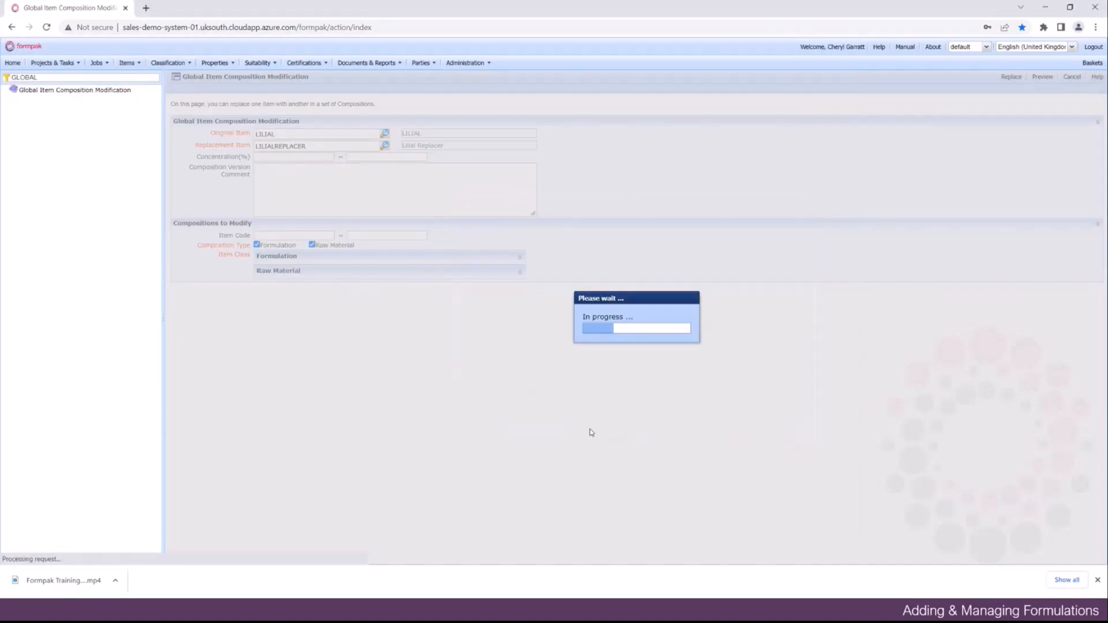